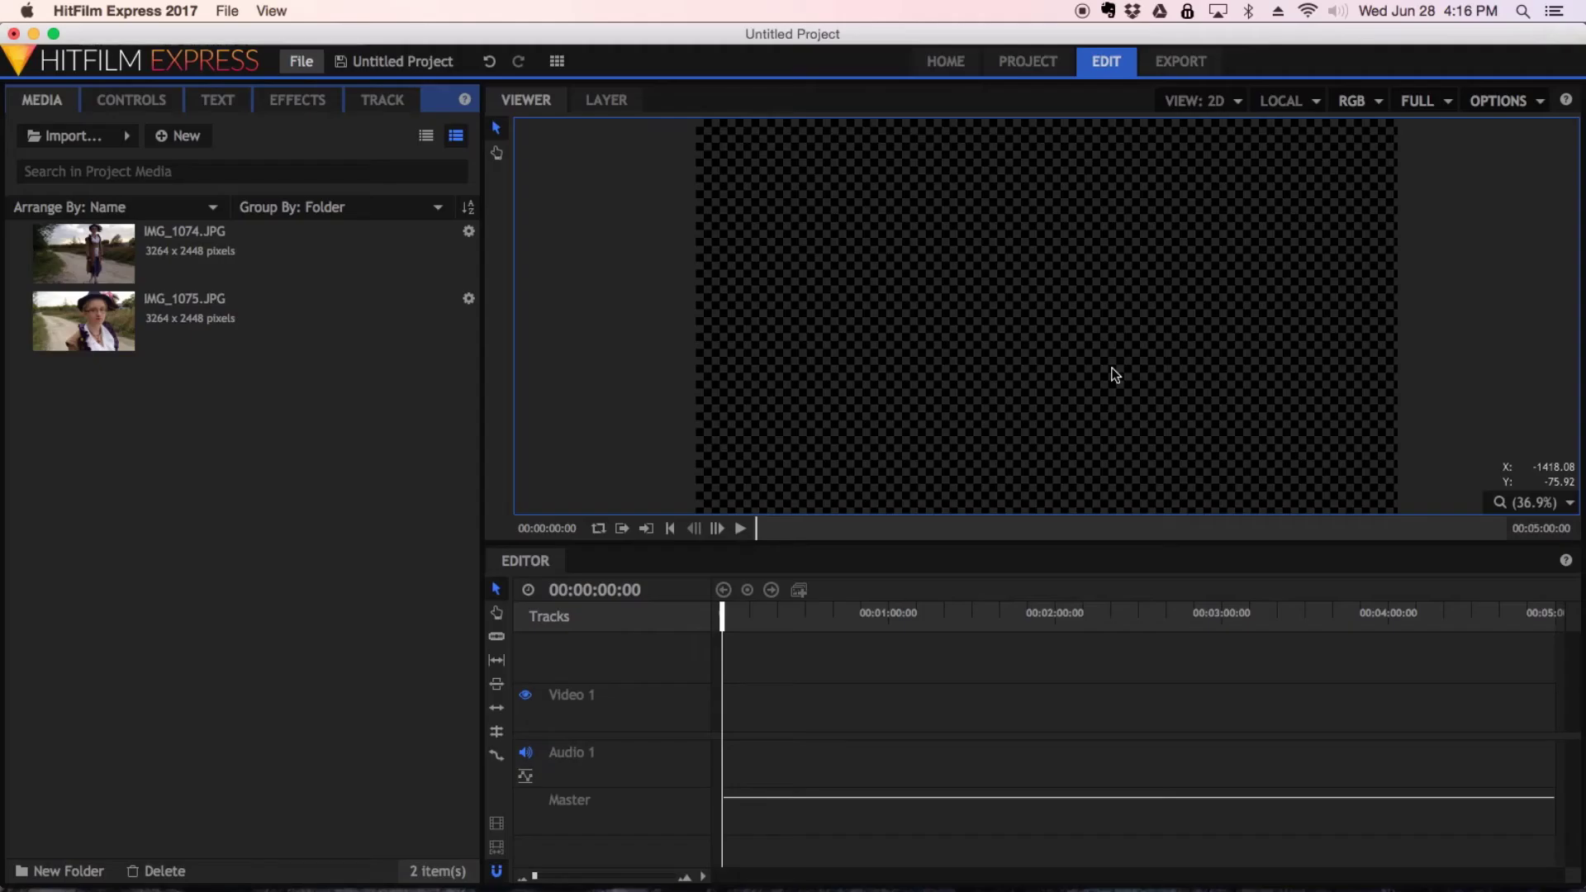
Create a composite shot named 'Zoom' with the 1080p Full HD @ 24 fps template
right_click(295, 398)
mouse_move(350, 404)
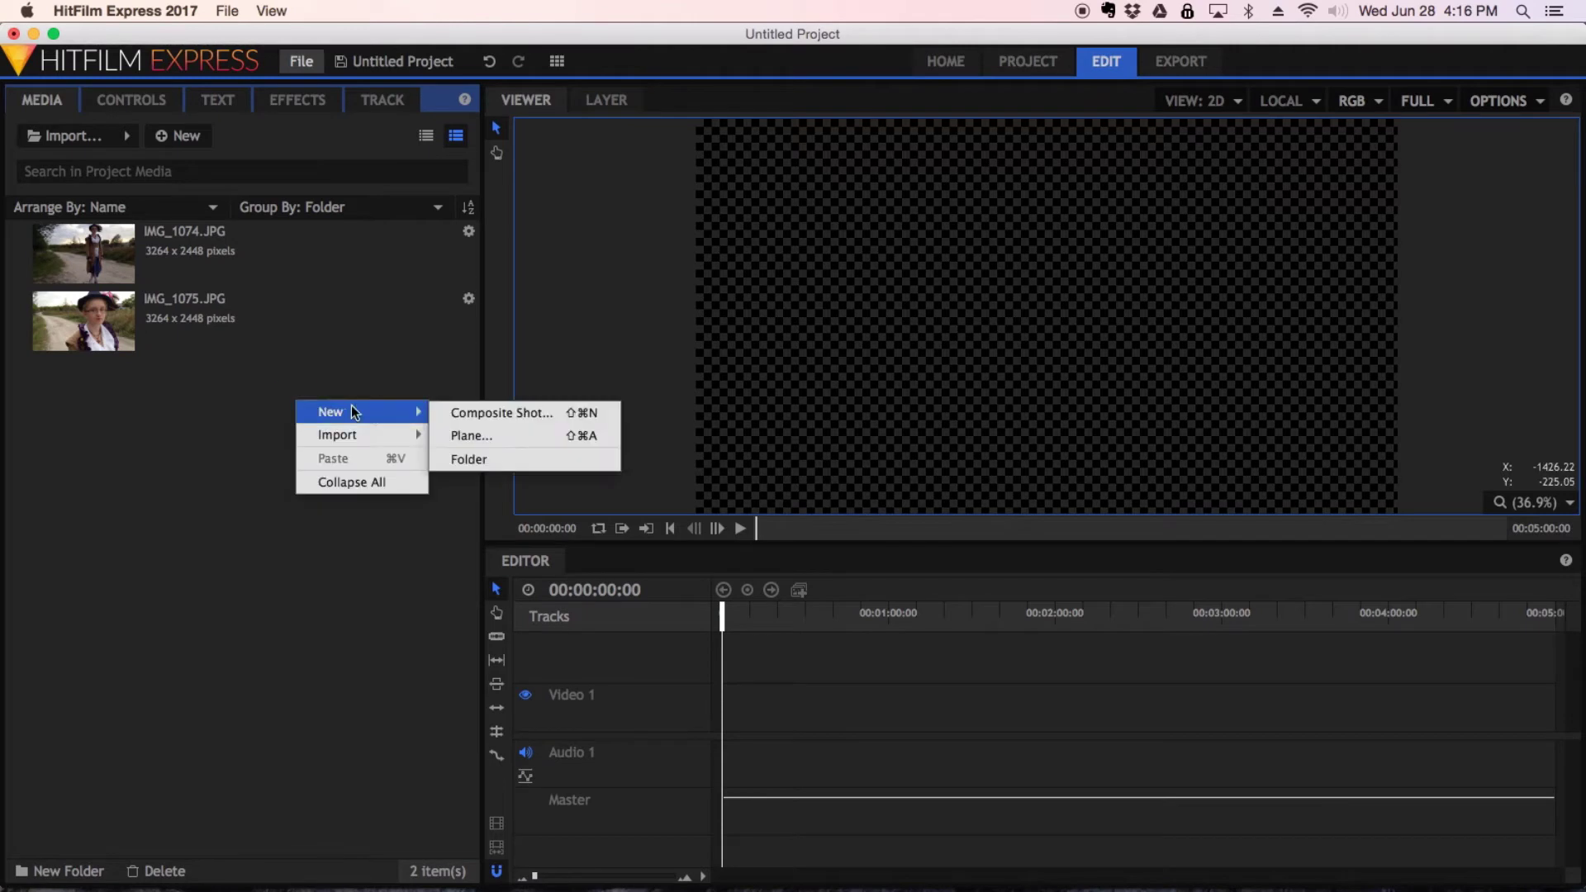
left_click(478, 418)
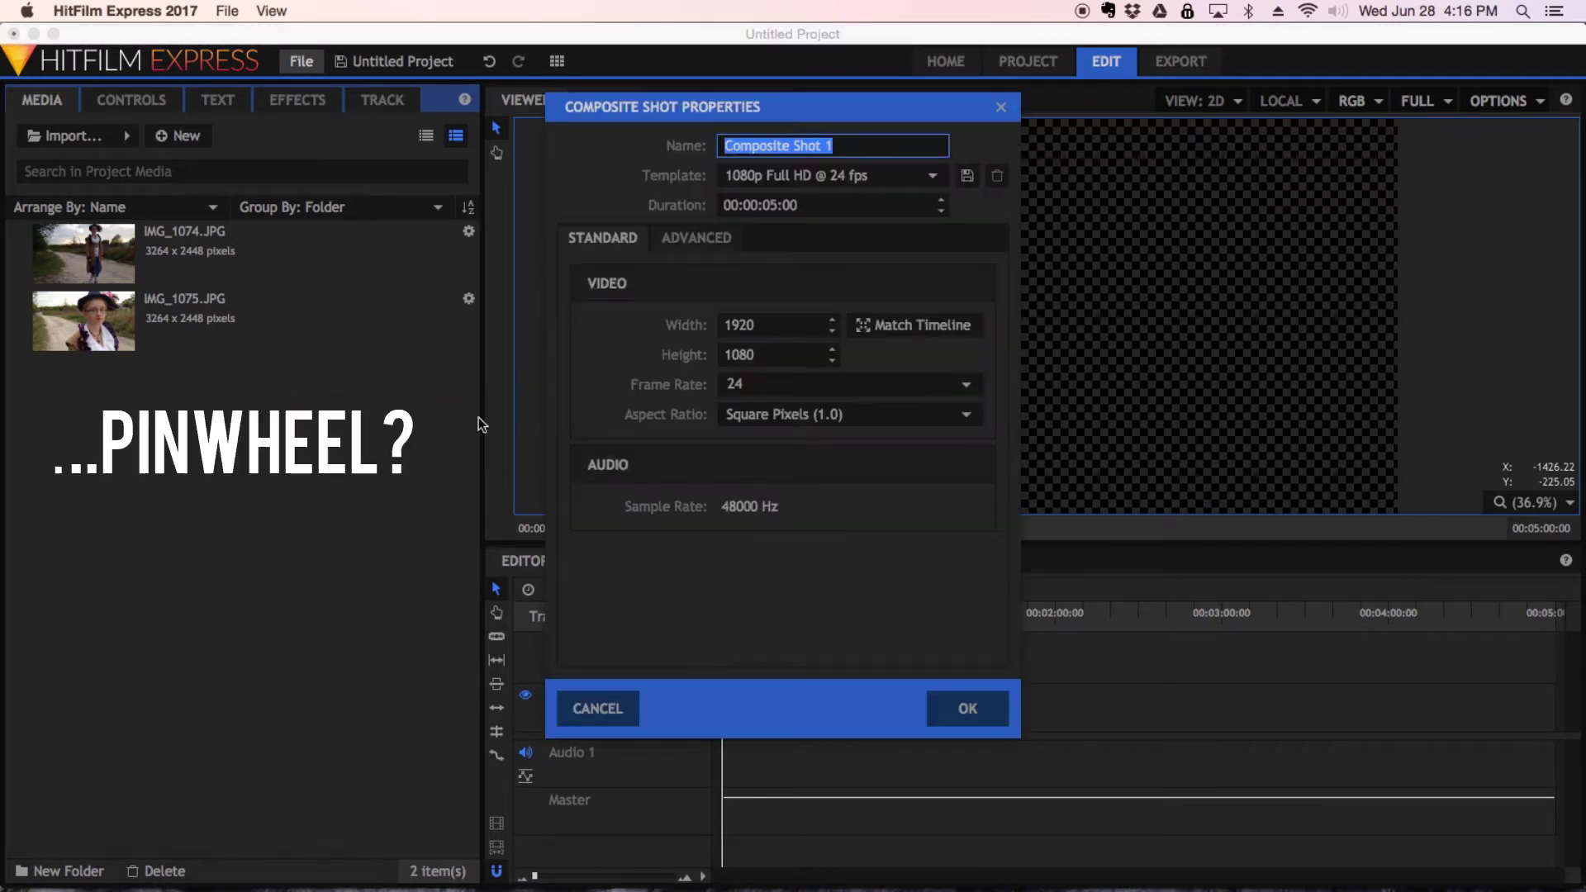
type("Zoom")
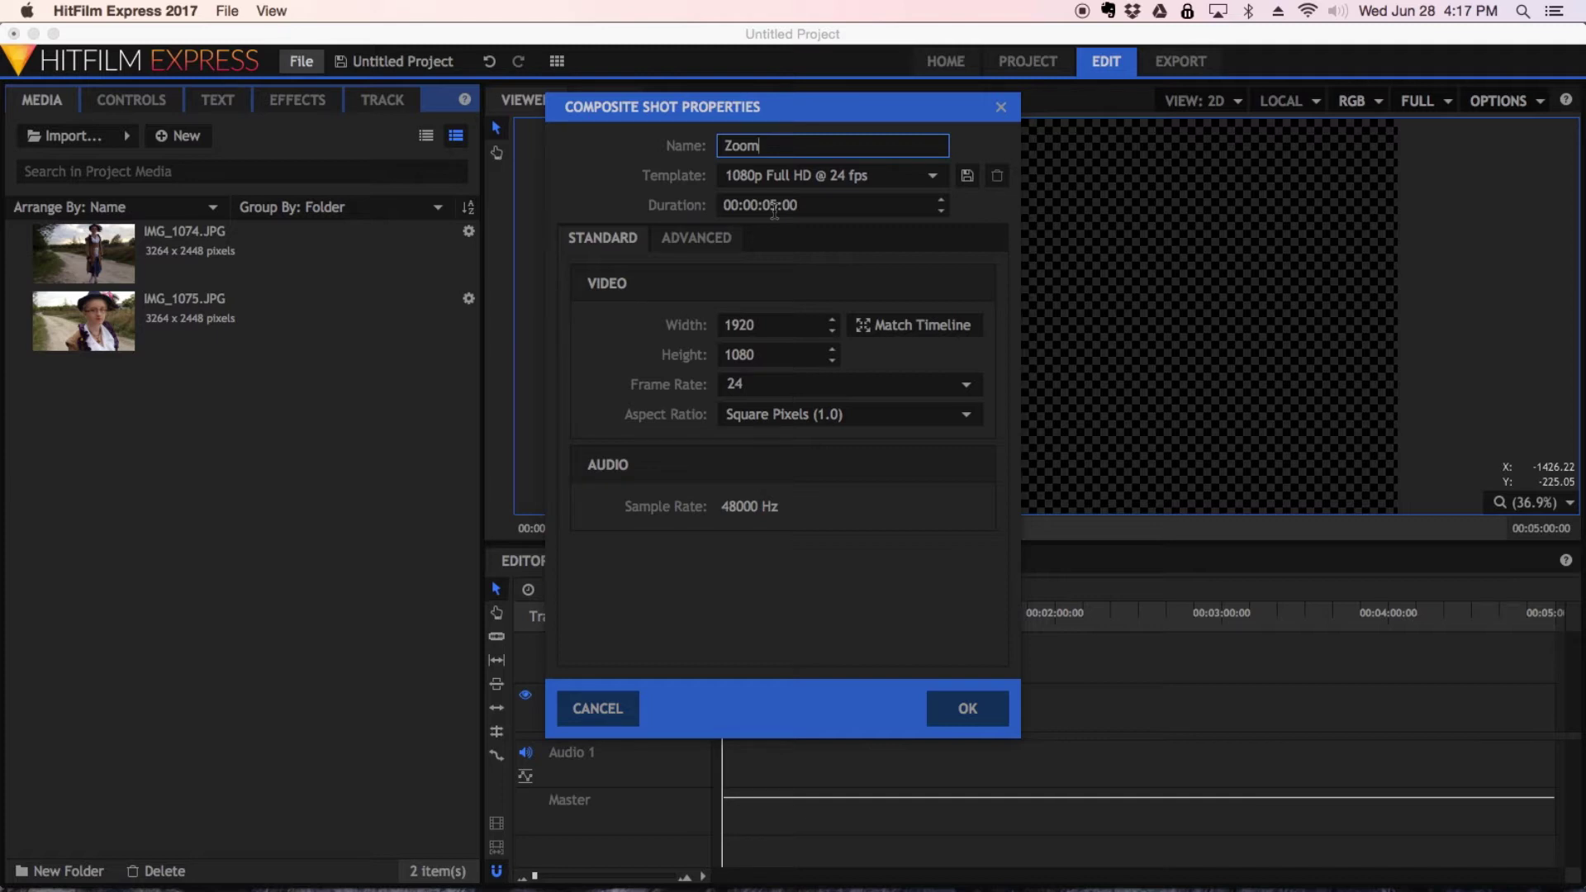
left_click(967, 708)
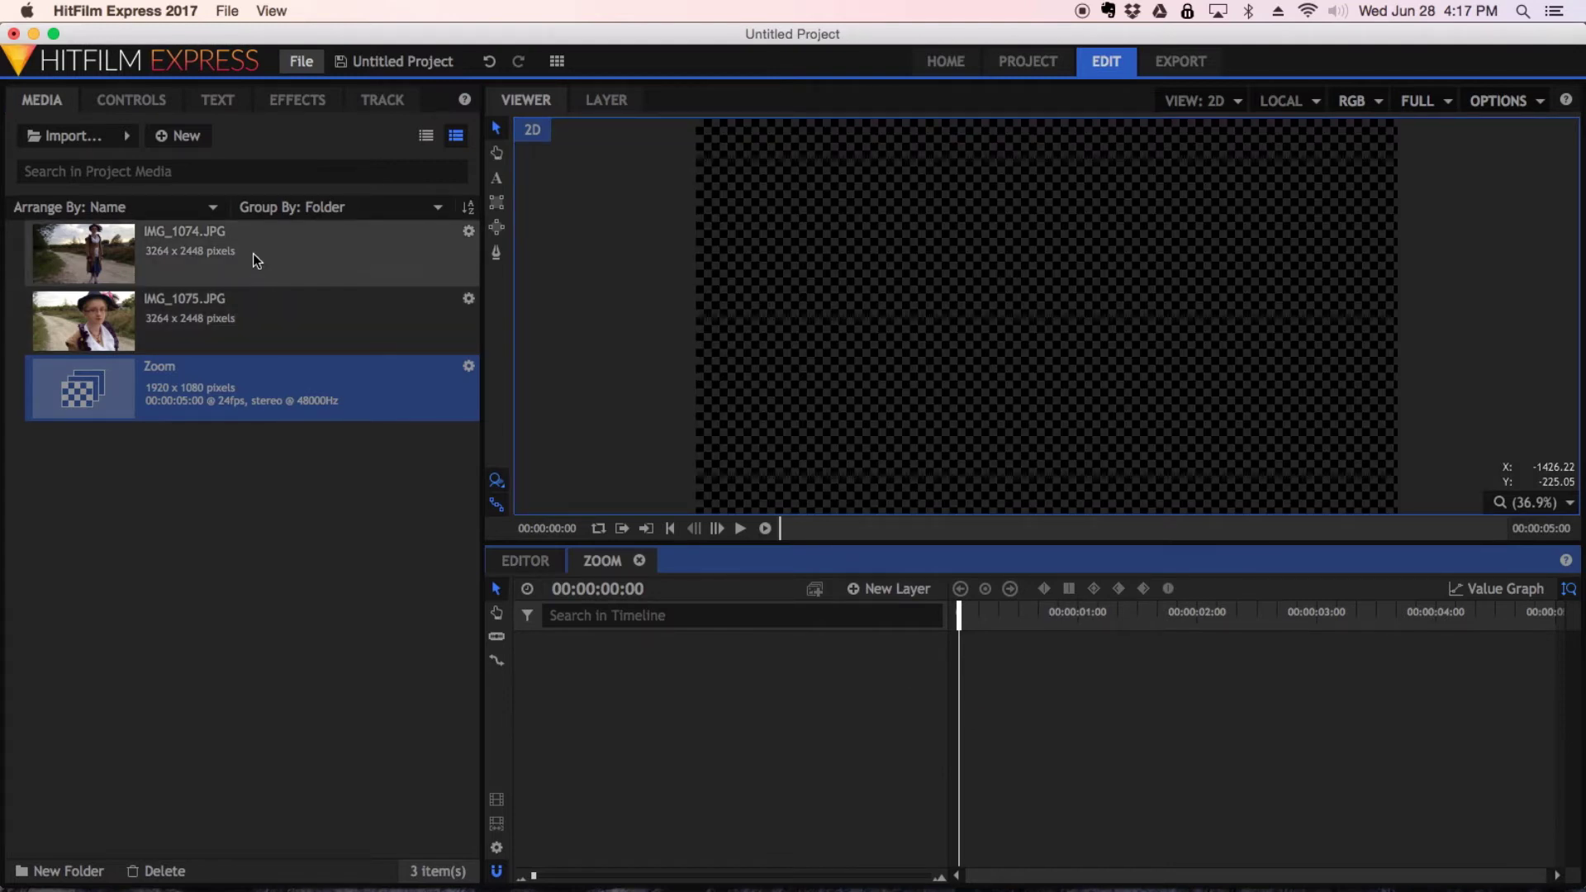
Add IMG_1074.JPG and IMG_1075.JPG as two layers in the Zoom timeline
left_click_drag(254, 254, 612, 657)
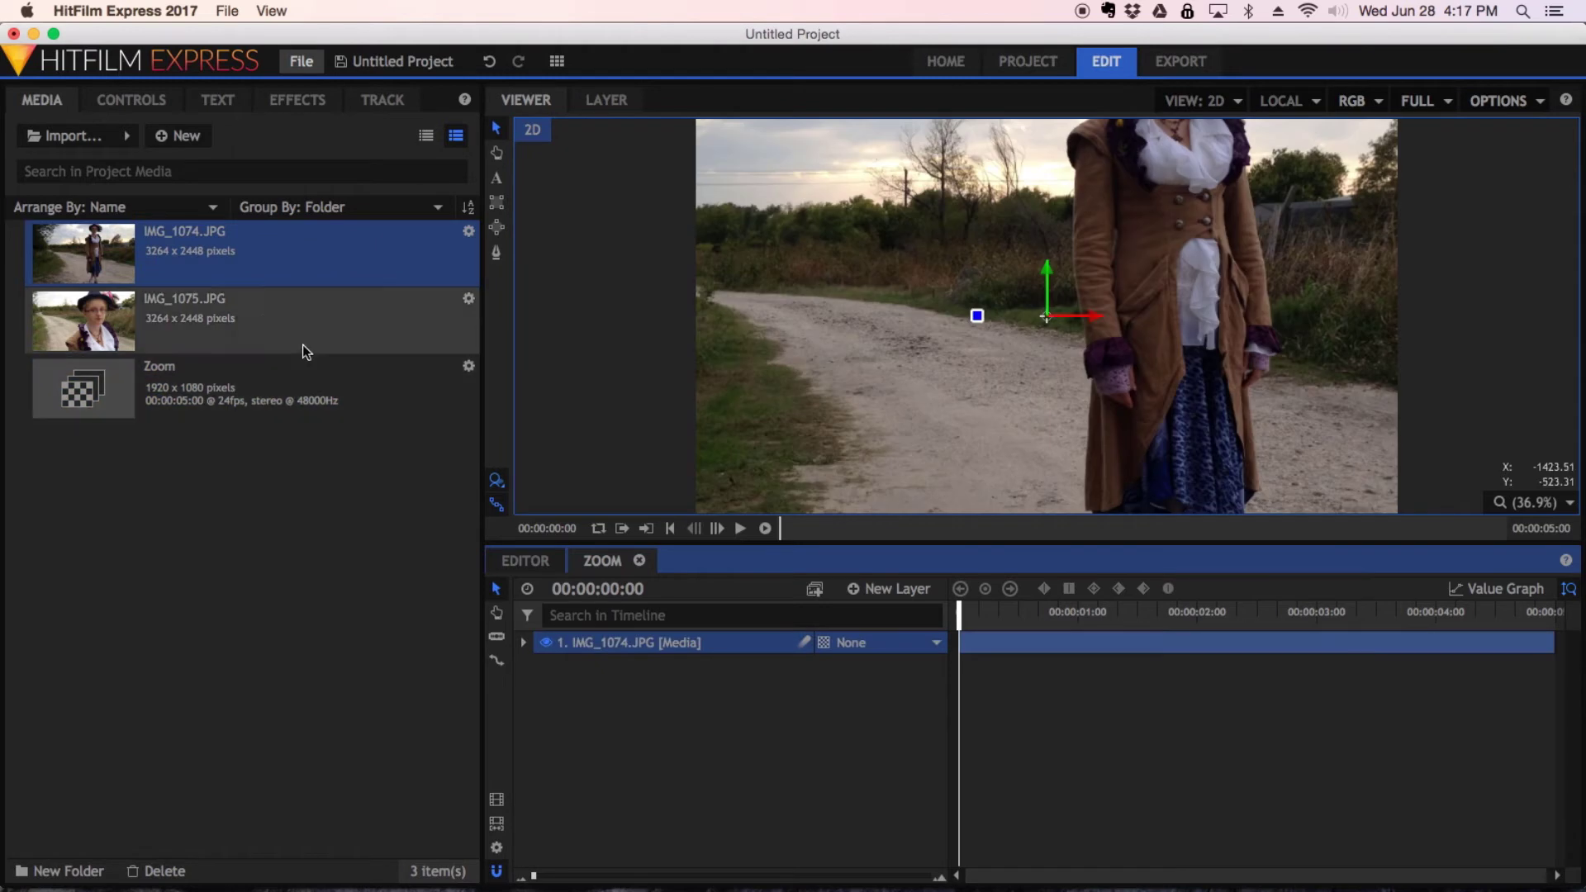
left_click_drag(263, 315, 680, 727)
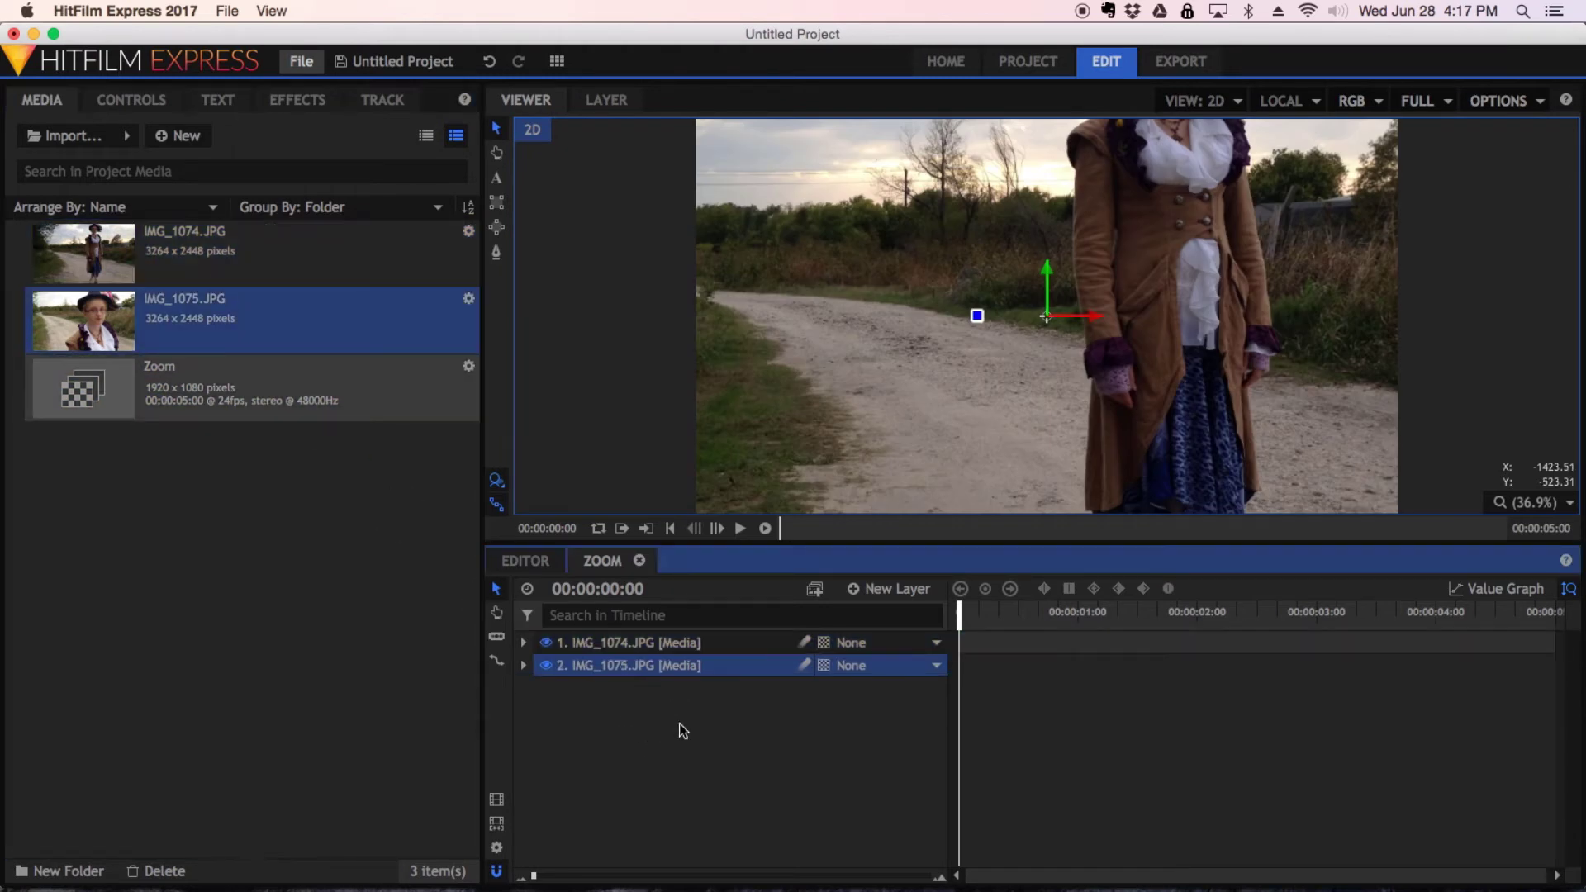
double_click(643, 644)
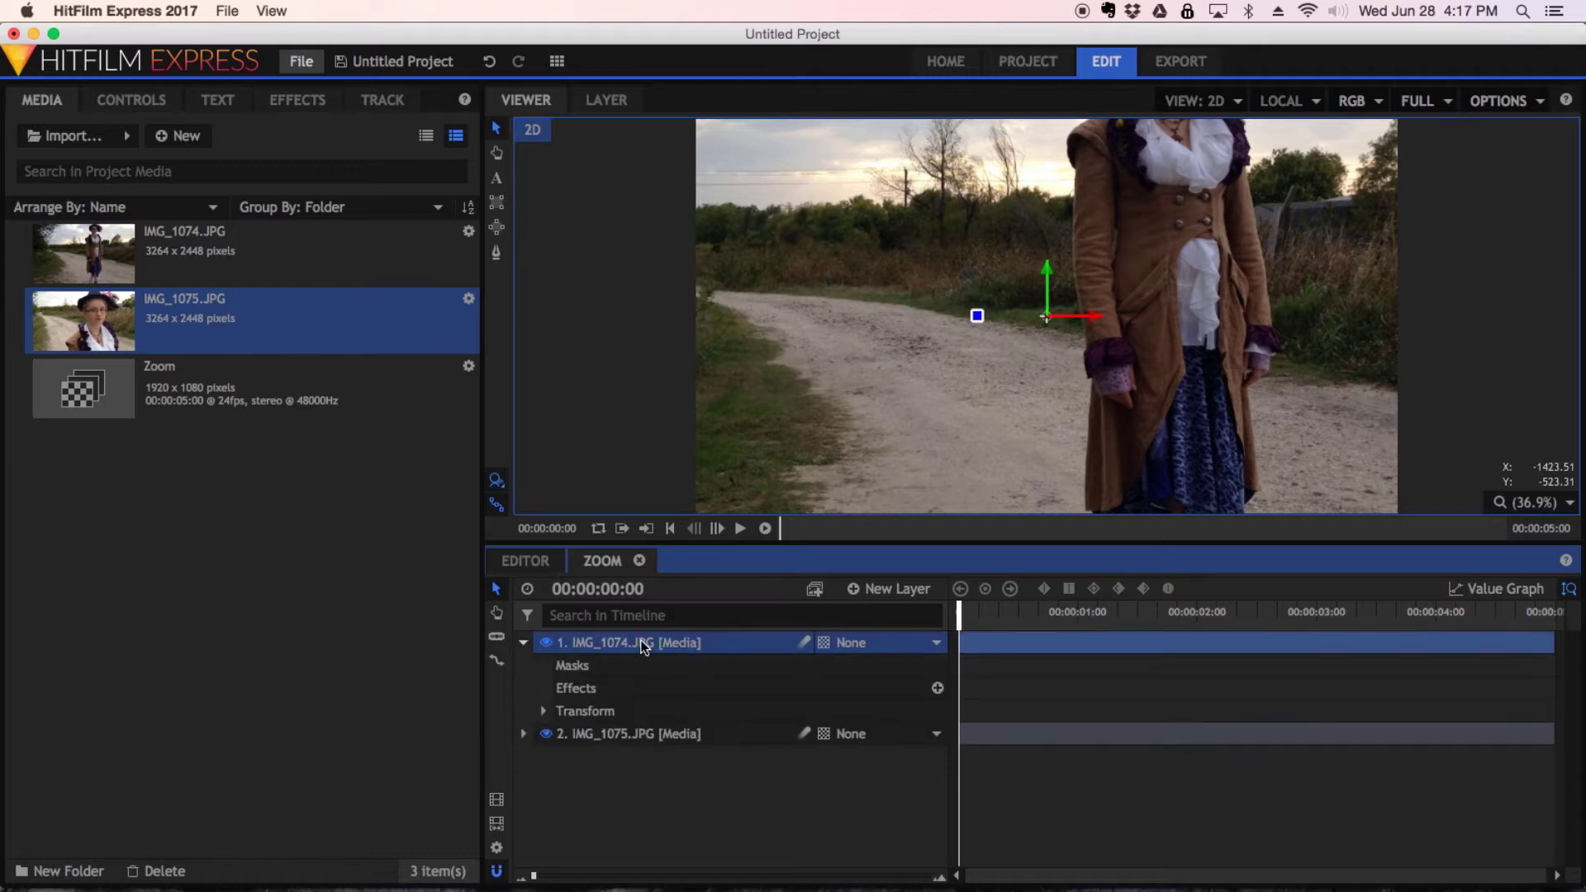
Rename the IMG_1074.JPG layer to 'A' and the IMG_1075.JPG layer to 'B'
double_click(643, 644)
type("A")
key("Return")
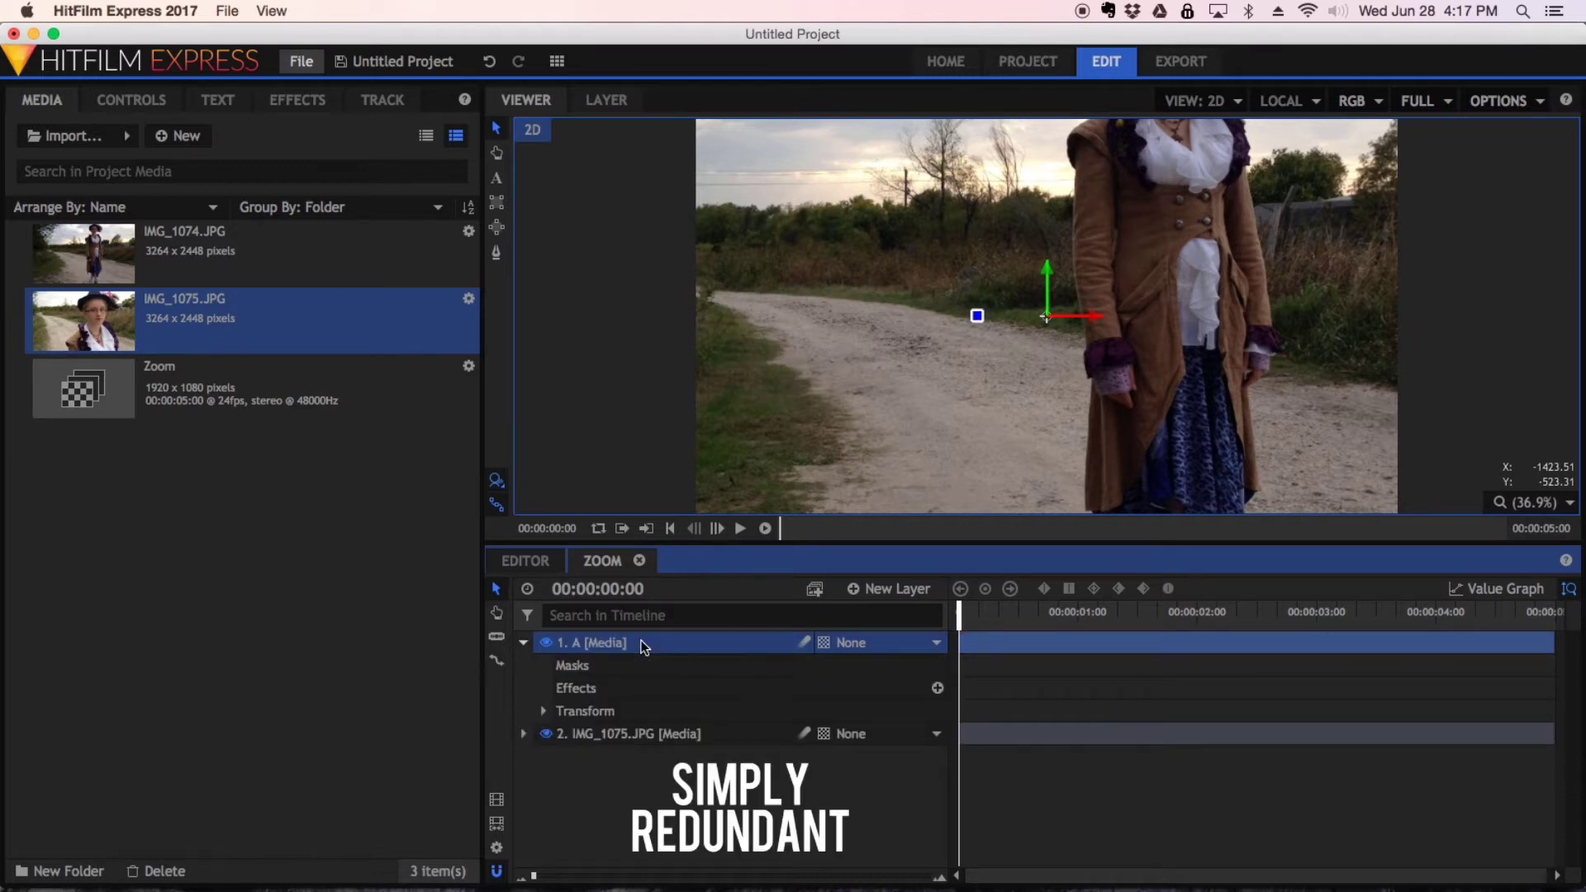
left_click(623, 735)
double_click(624, 736)
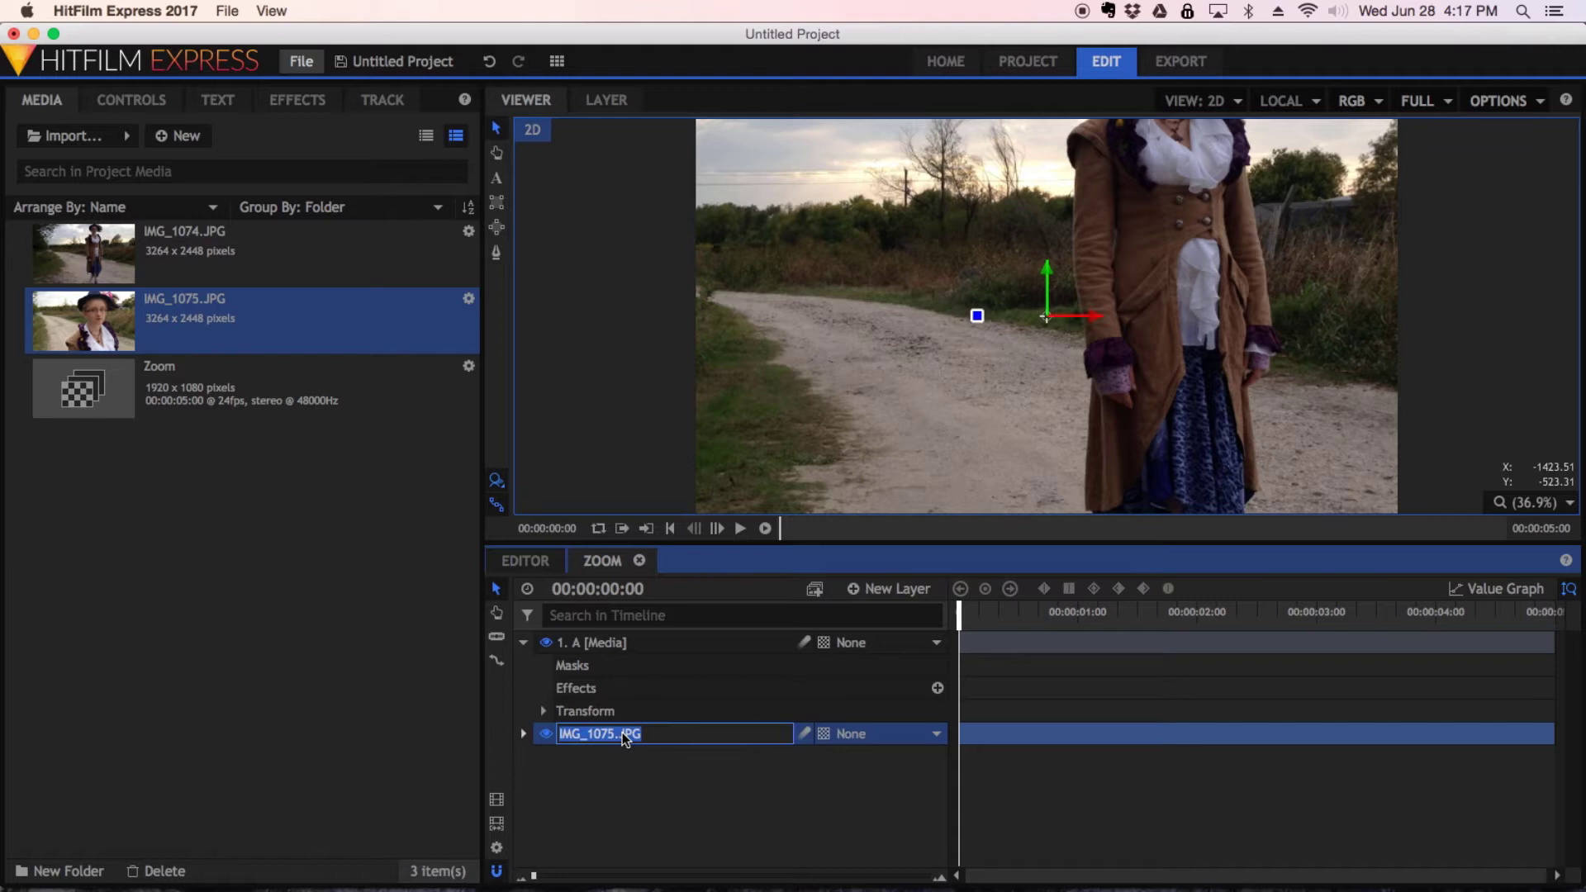
type("B")
key("Return")
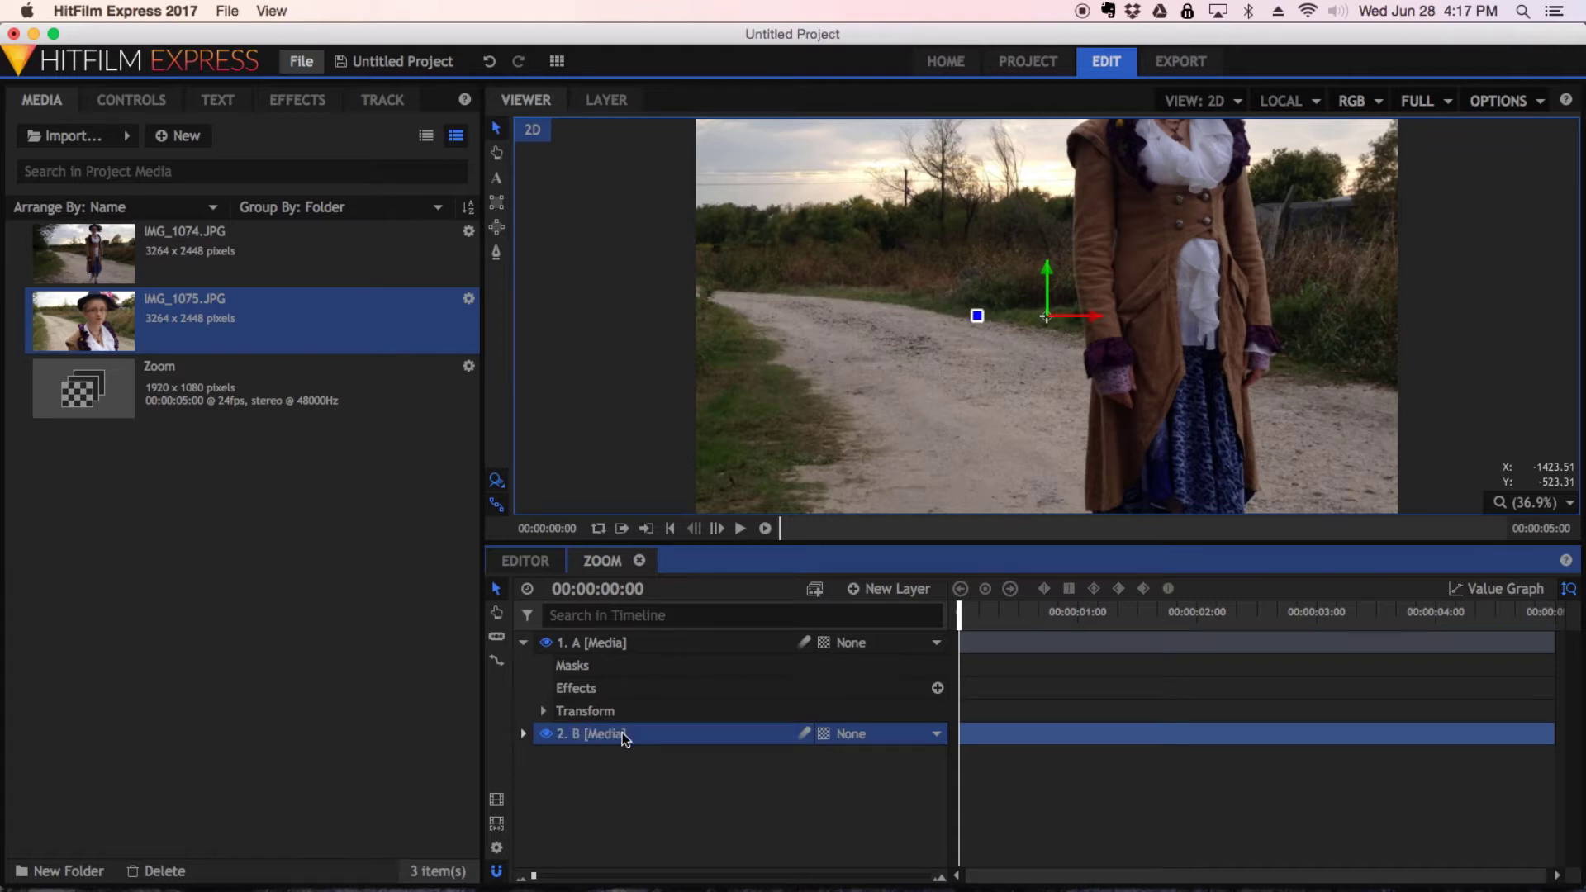
left_click(523, 643)
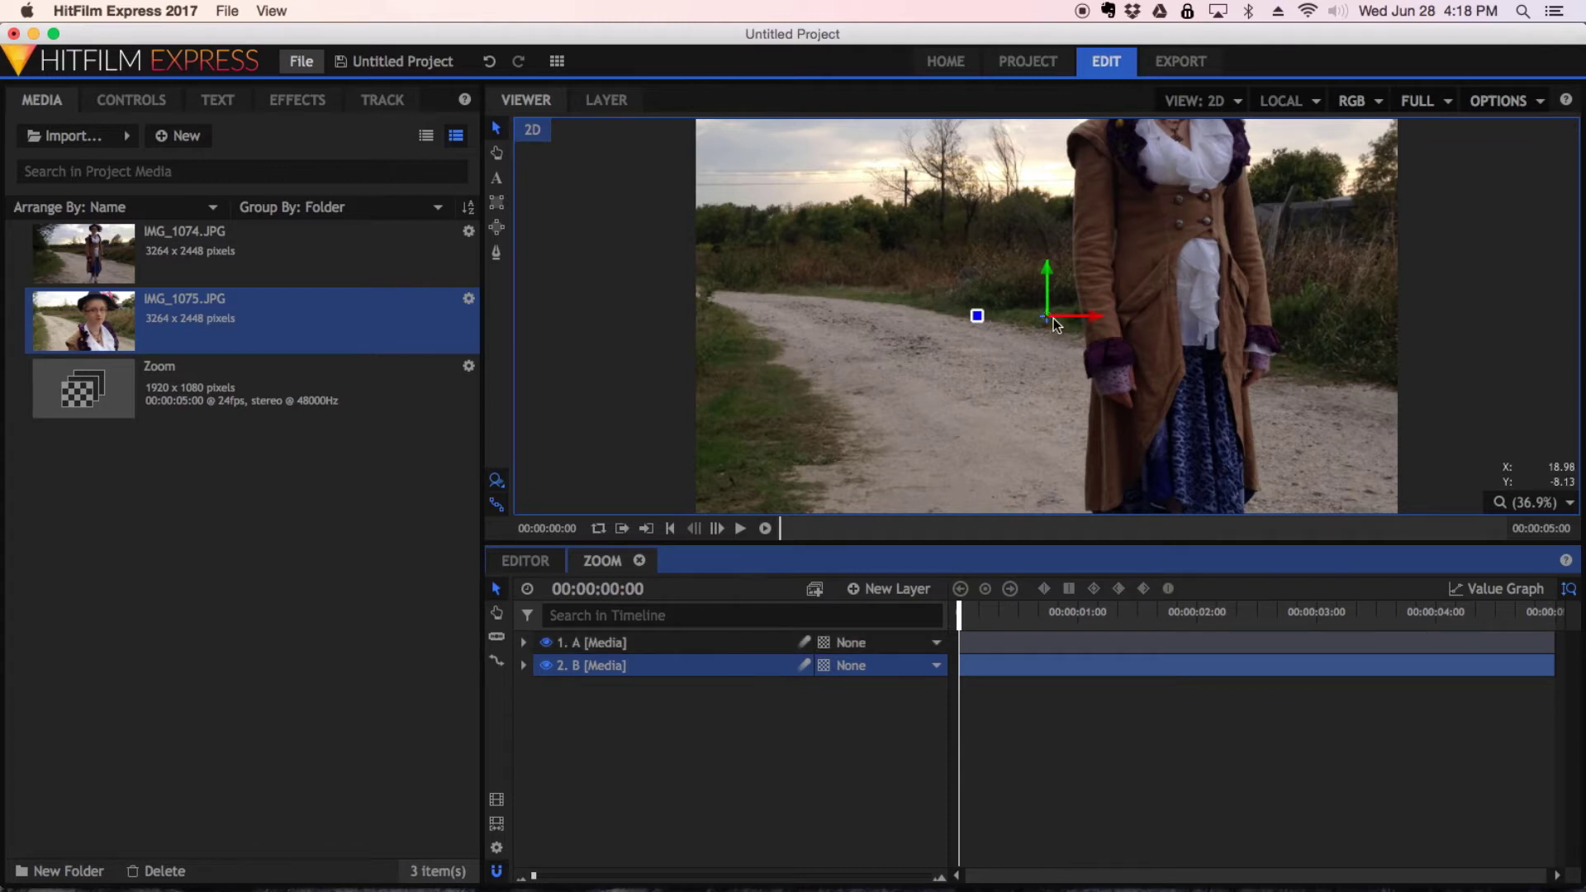
Scale layer A to 73% and reposition it to frame the girl
left_click(1067, 415)
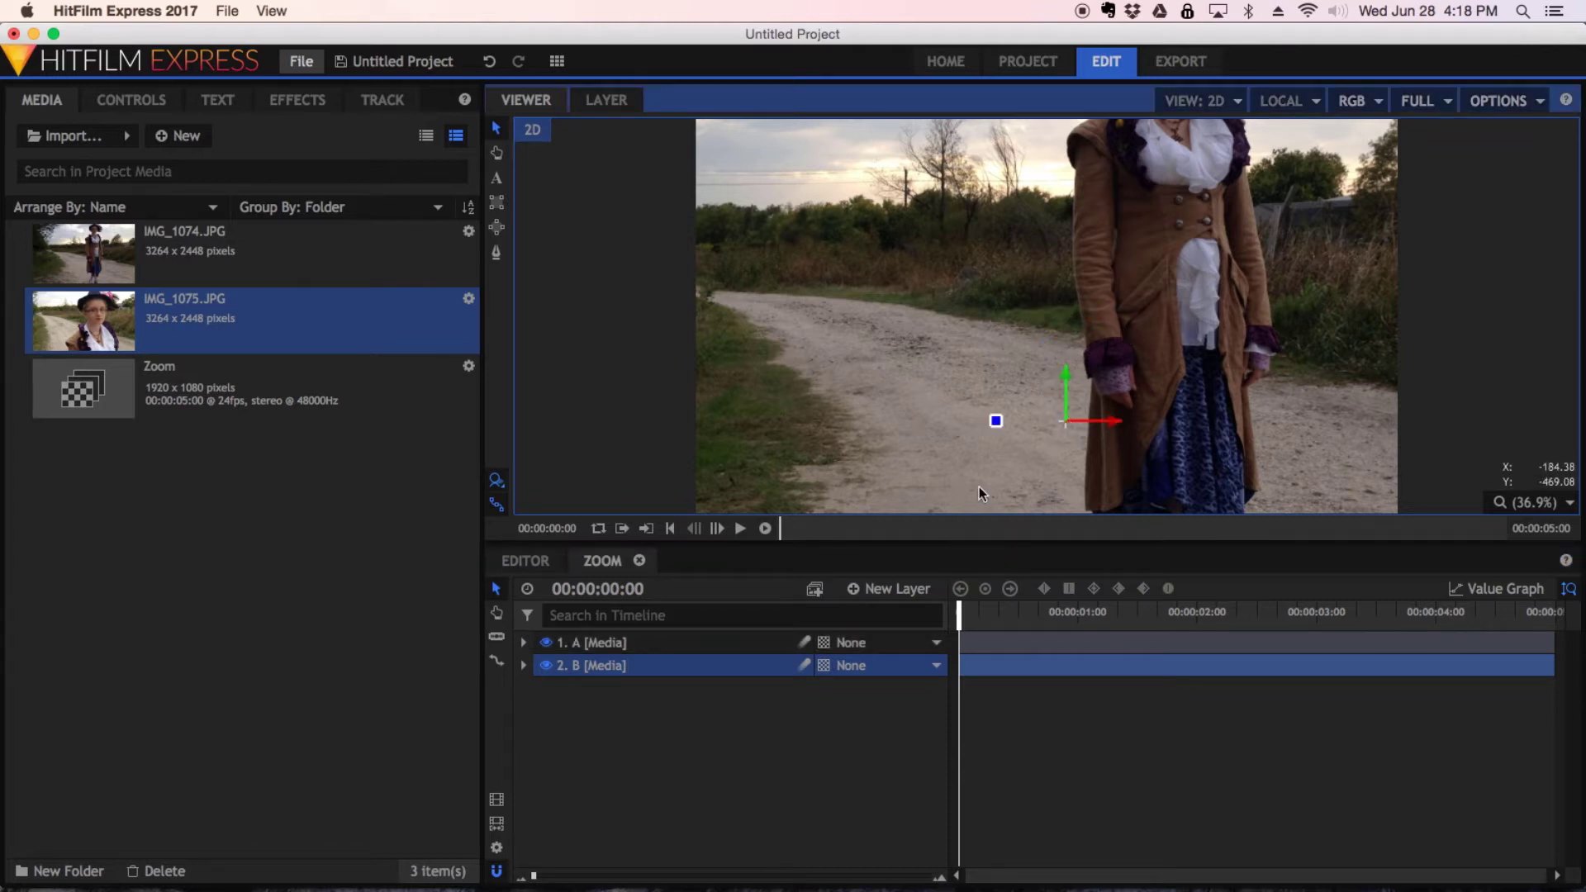
left_click(833, 641)
left_click_drag(1051, 319, 1009, 472)
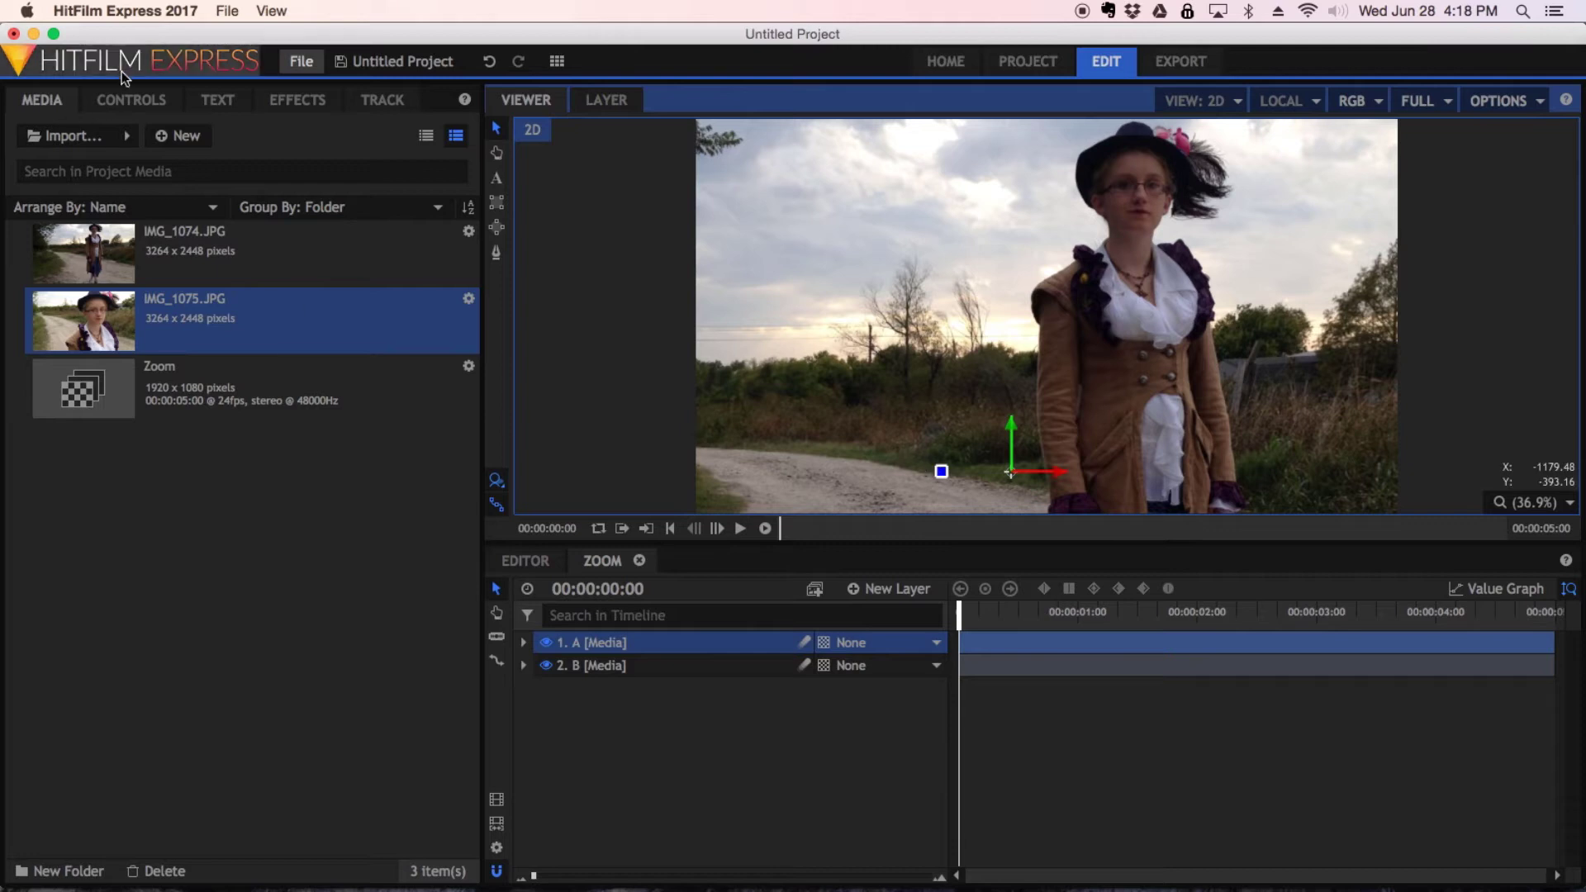
left_click(131, 99)
left_click(16, 264)
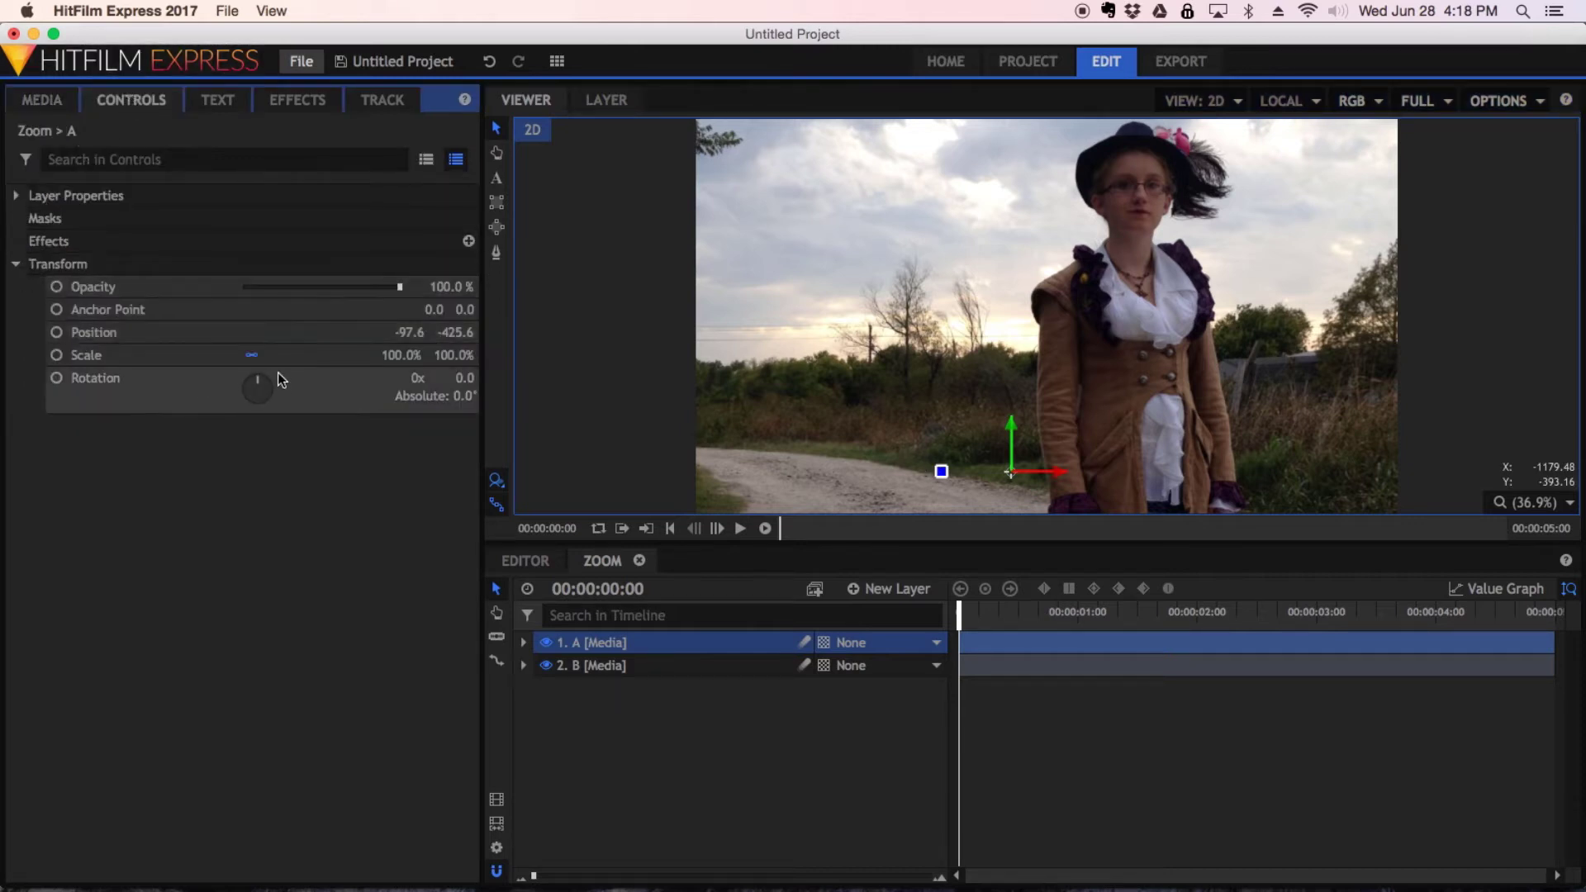
left_click_drag(393, 357, 347, 357)
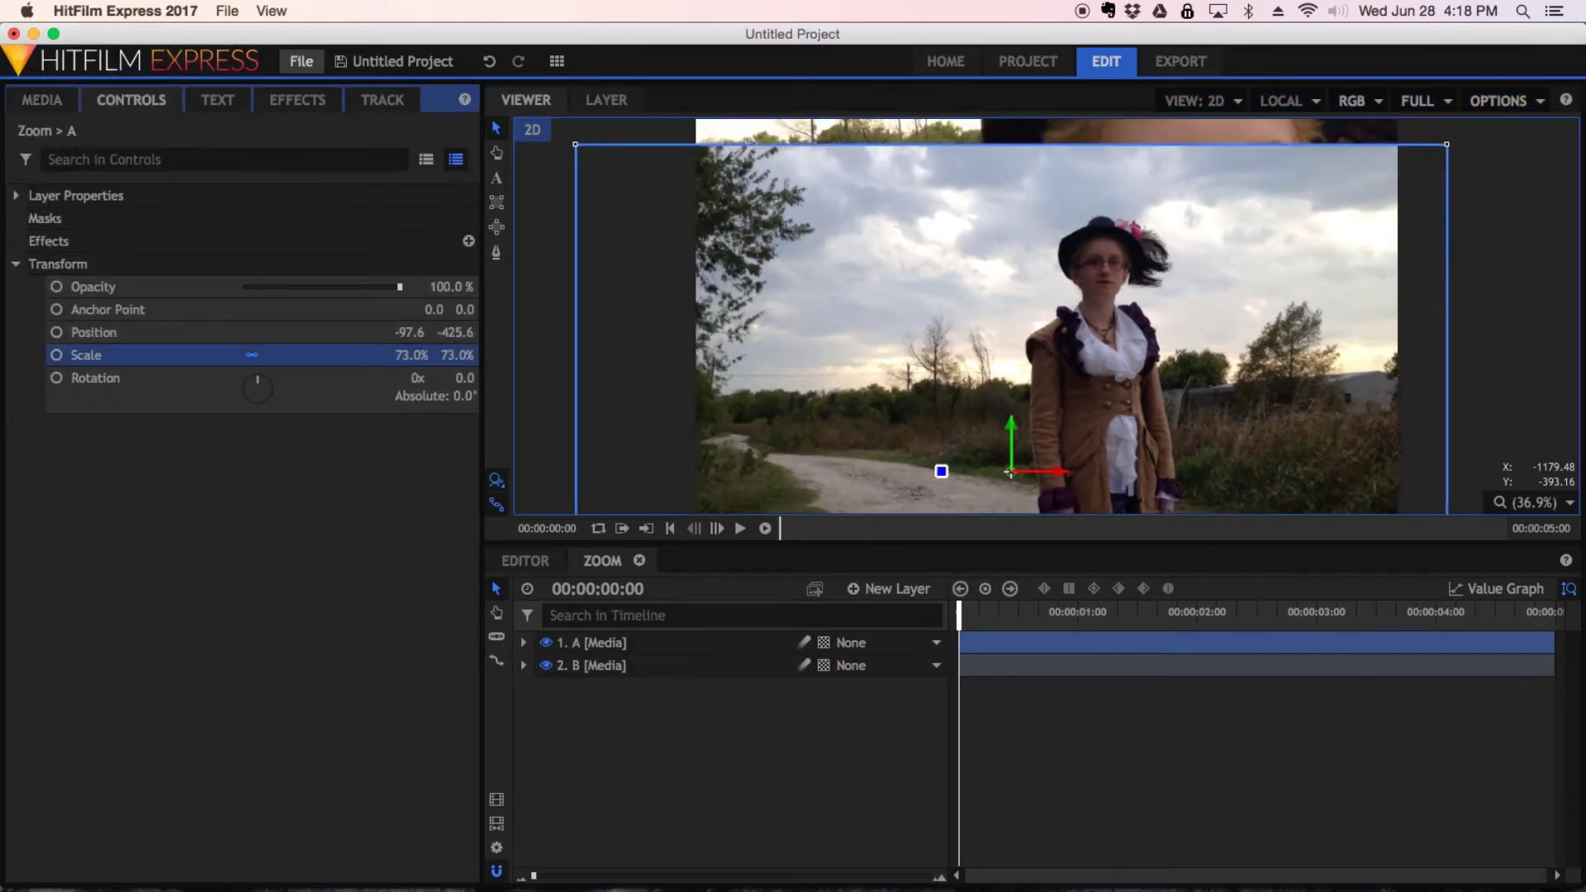
left_click_drag(1060, 293, 1126, 234)
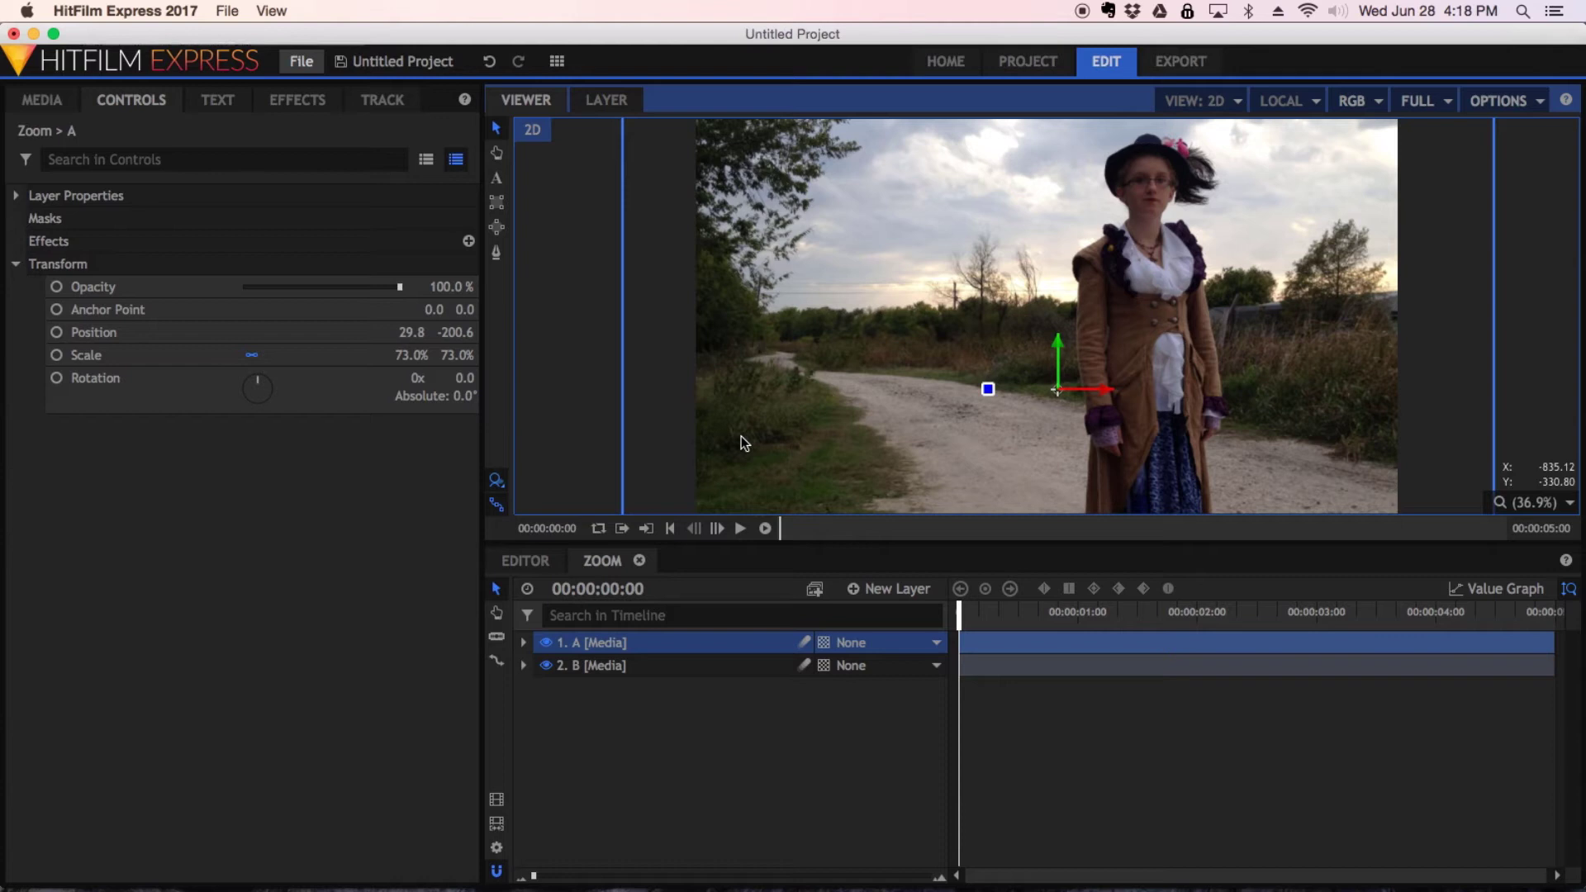
Hide layer A, scale layer B to 60% and move it down in frame
left_click(546, 643)
left_click(667, 669)
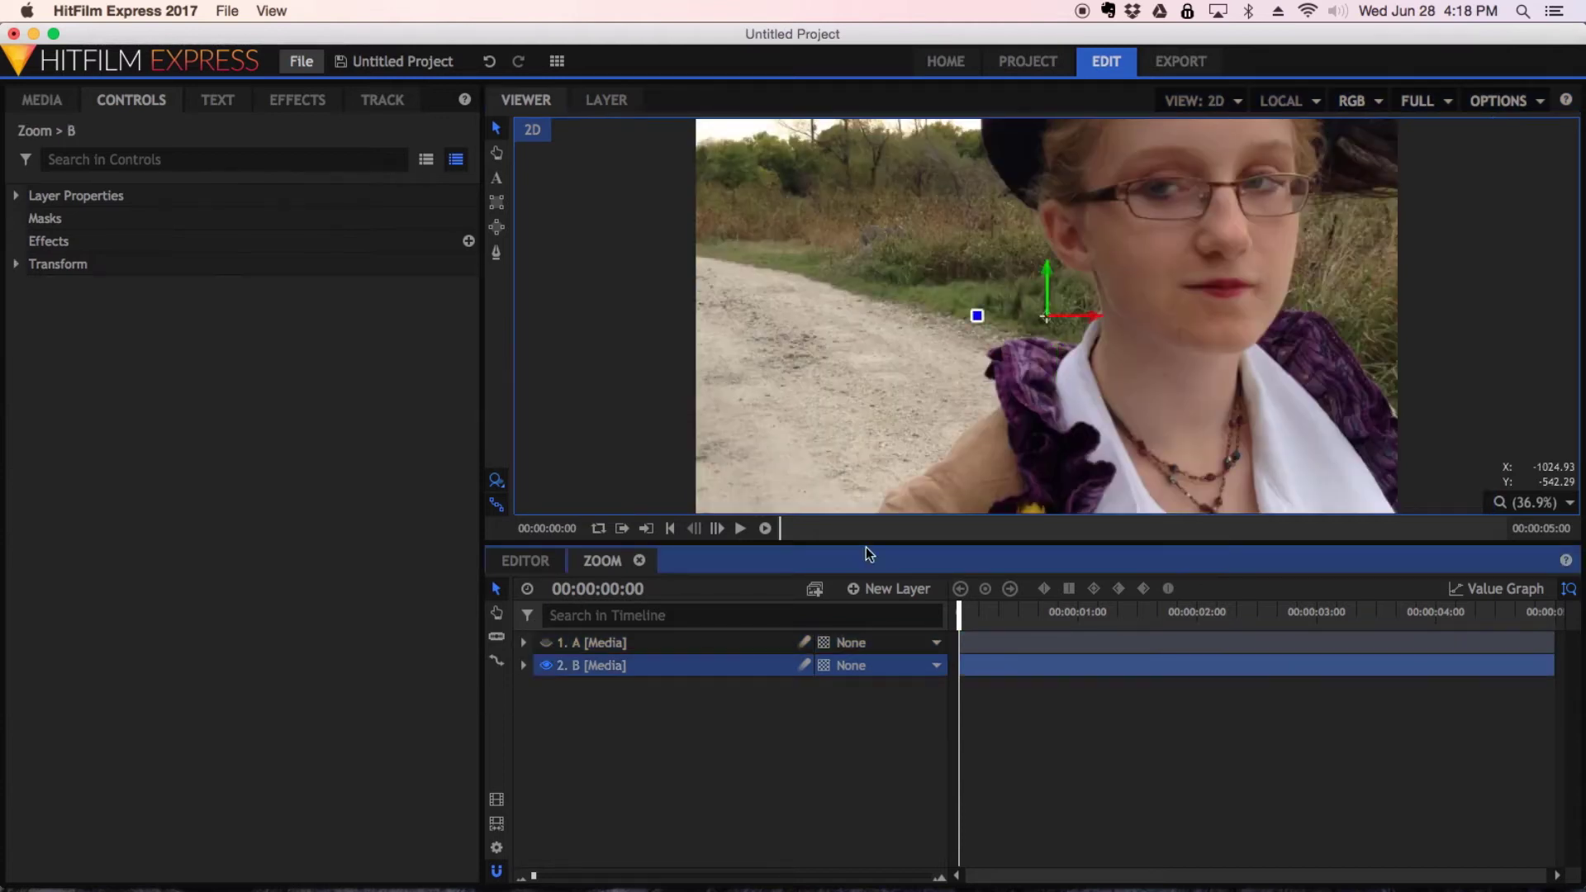
left_click(15, 264)
left_click_drag(405, 355, 355, 355)
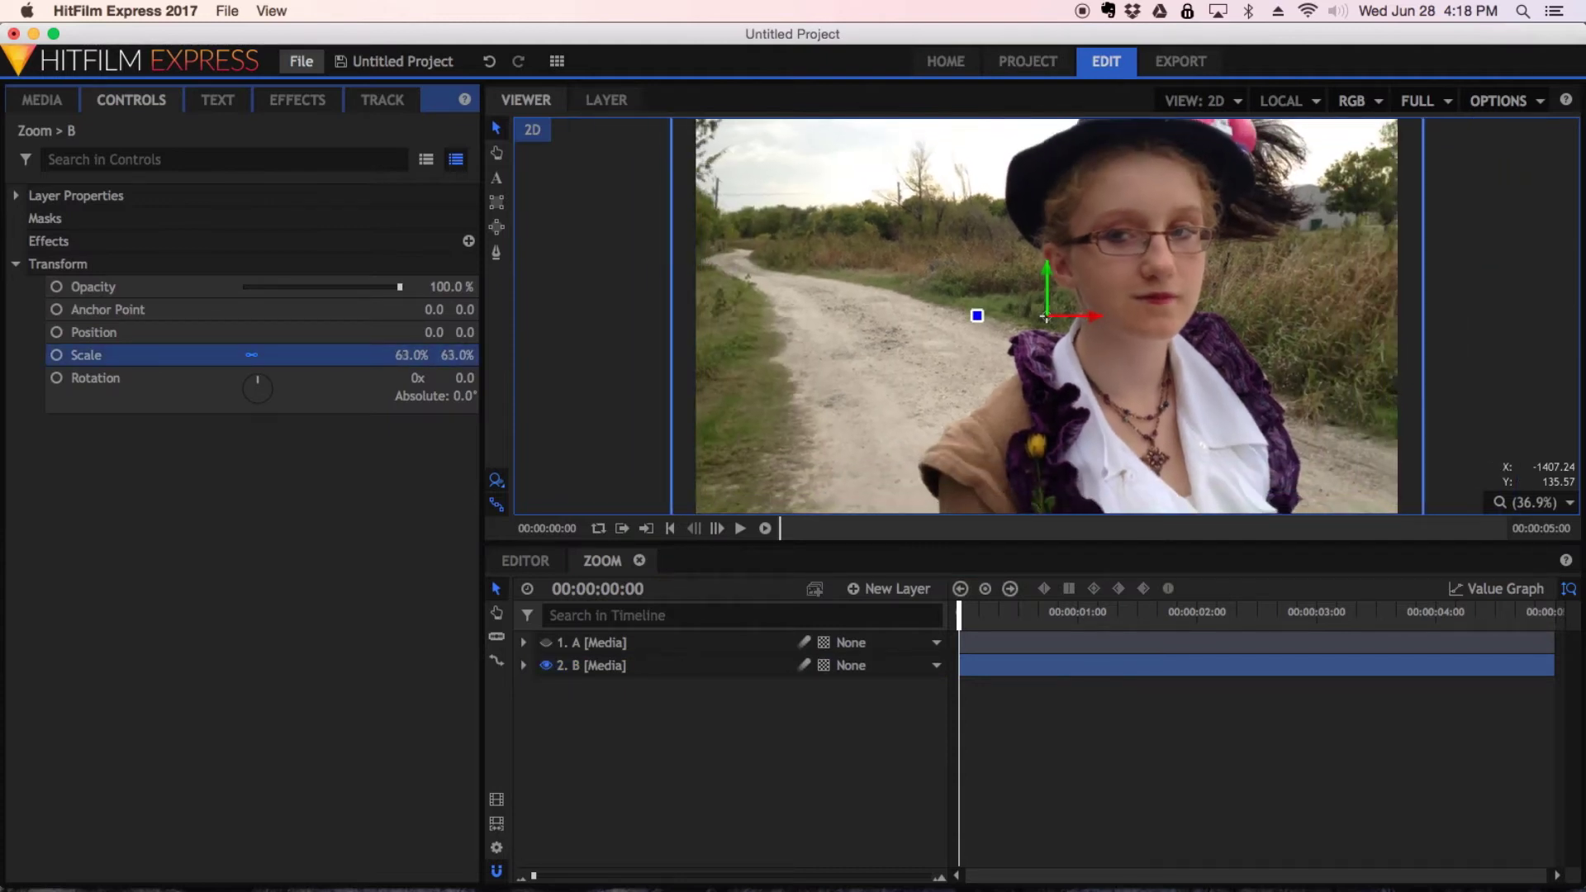
left_click(1065, 295)
left_click(743, 665)
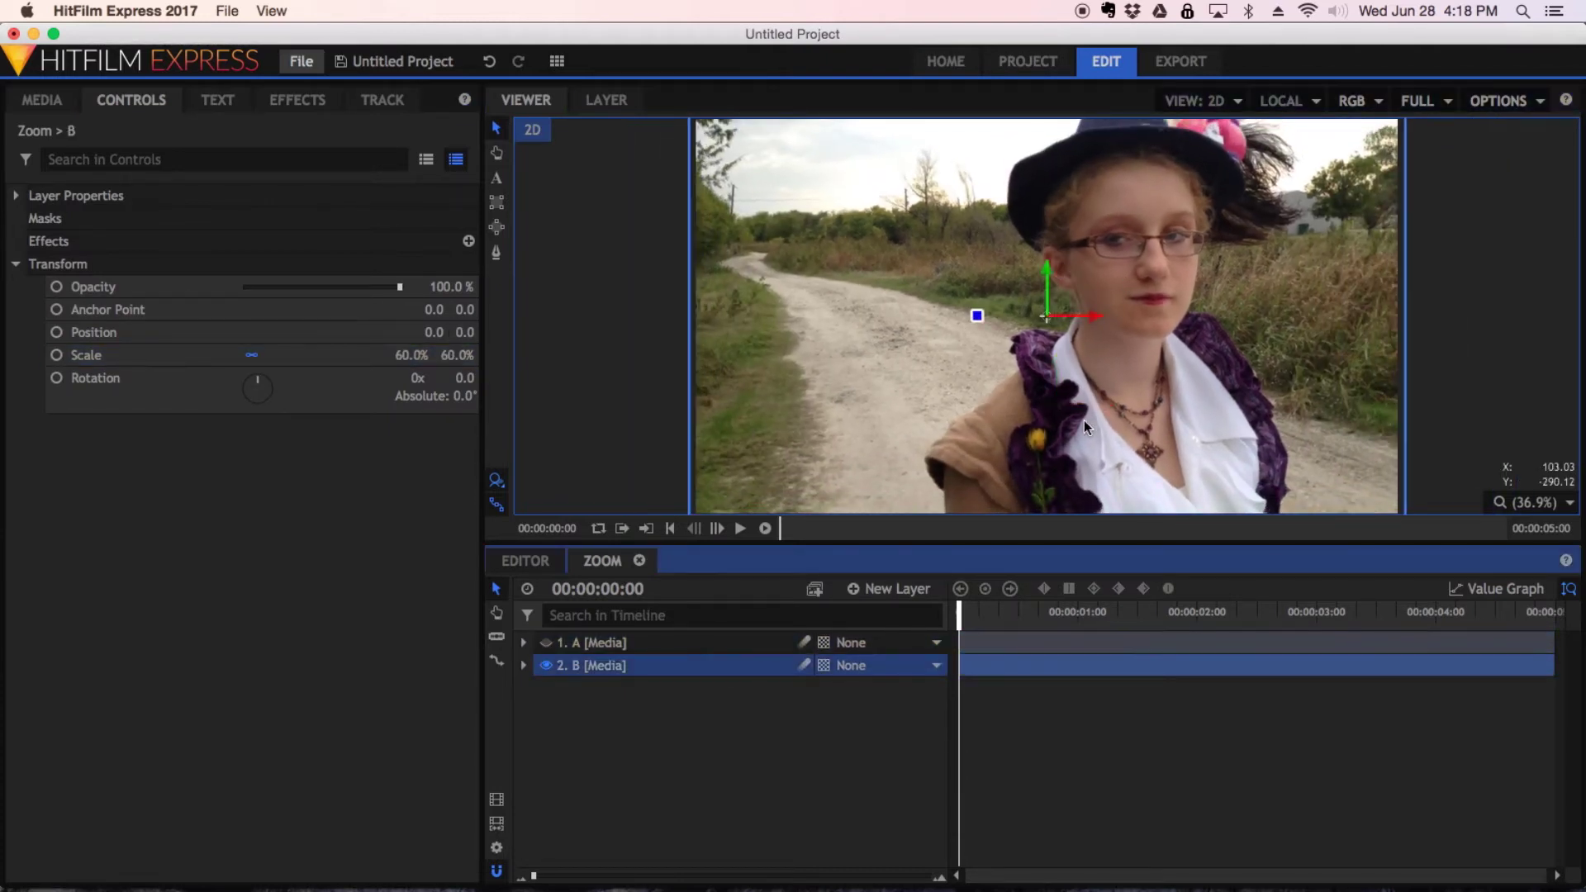
mouse_move(1047, 329)
left_mouse_down()
mouse_move(1066, 336)
mouse_move(1044, 336)
mouse_move(1048, 366)
mouse_move(1048, 353)
left_mouse_up()
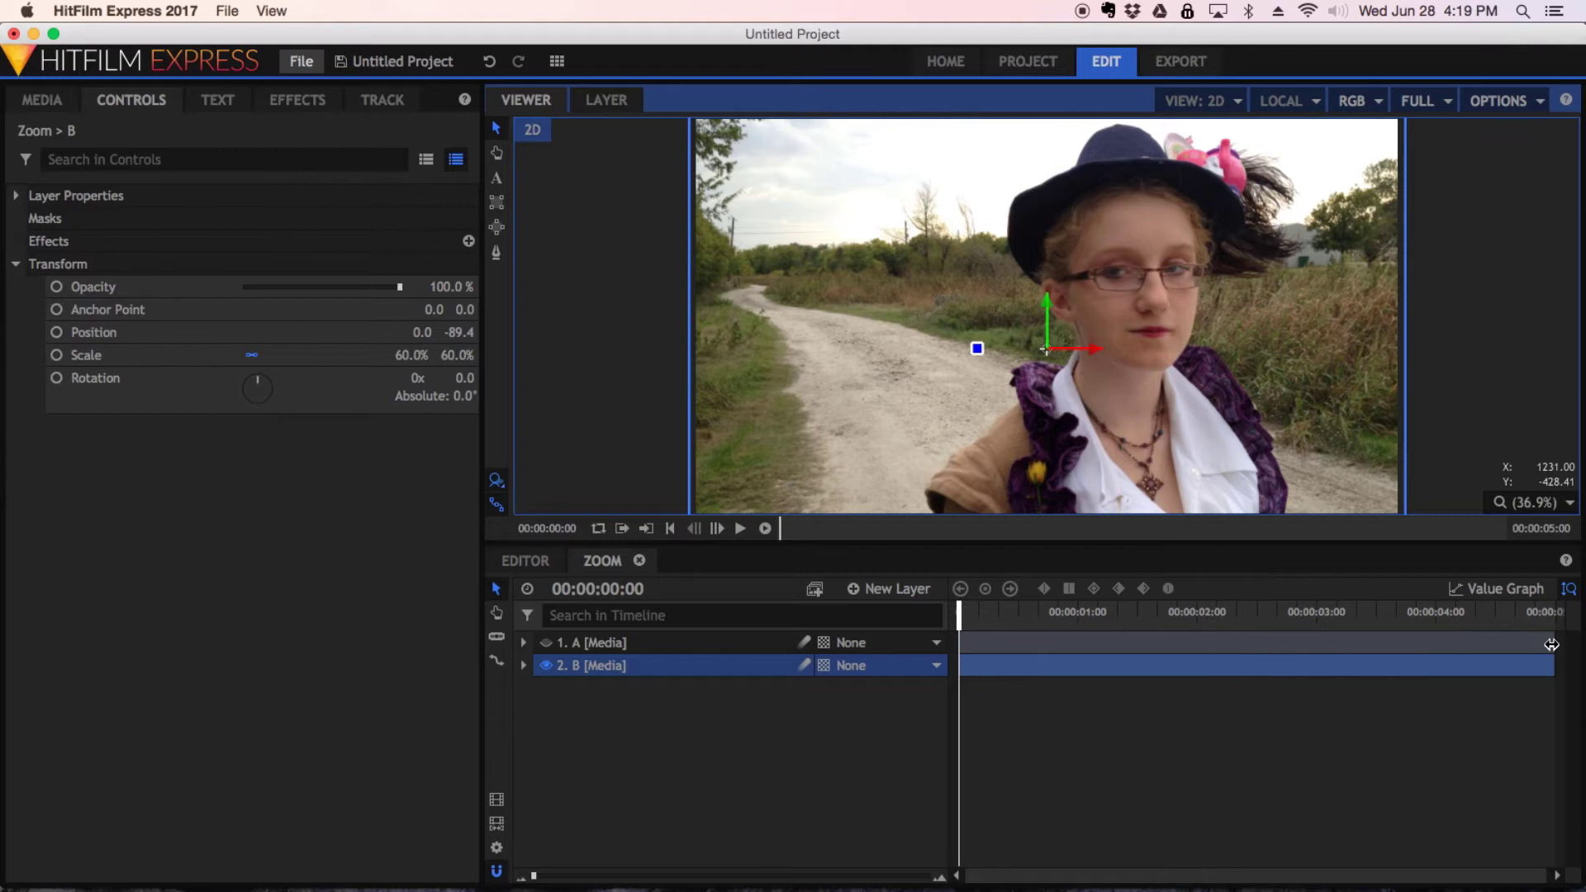
Trim layer A to end around 2:11, start layer B there, and unhide A
left_click_drag(1550, 644, 1260, 648)
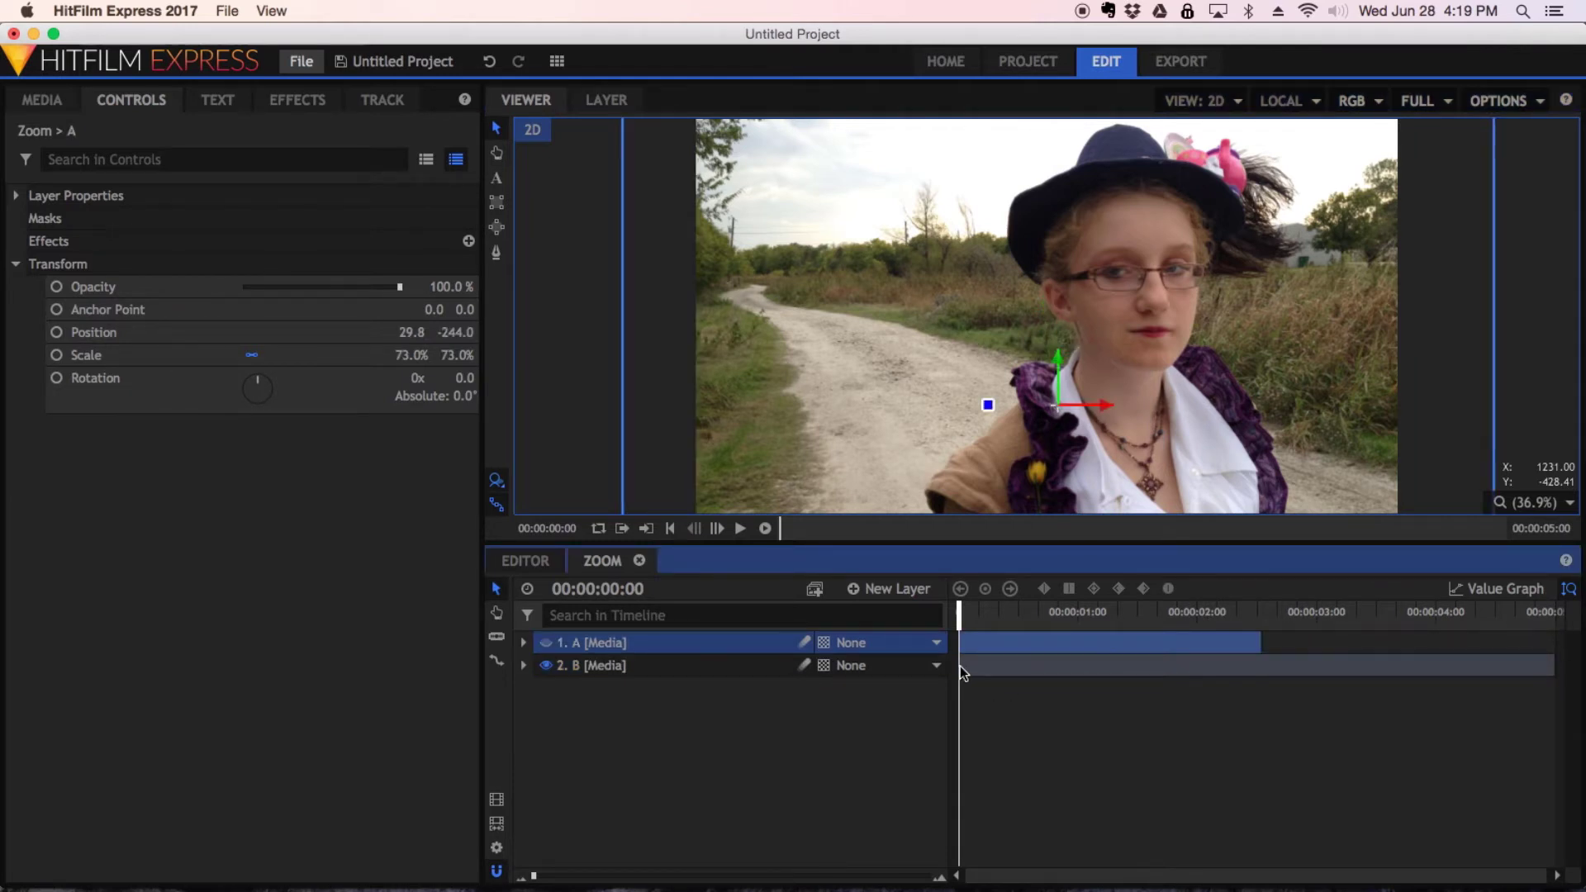
left_click_drag(960, 665, 1263, 669)
left_click_drag(1243, 612, 1253, 612)
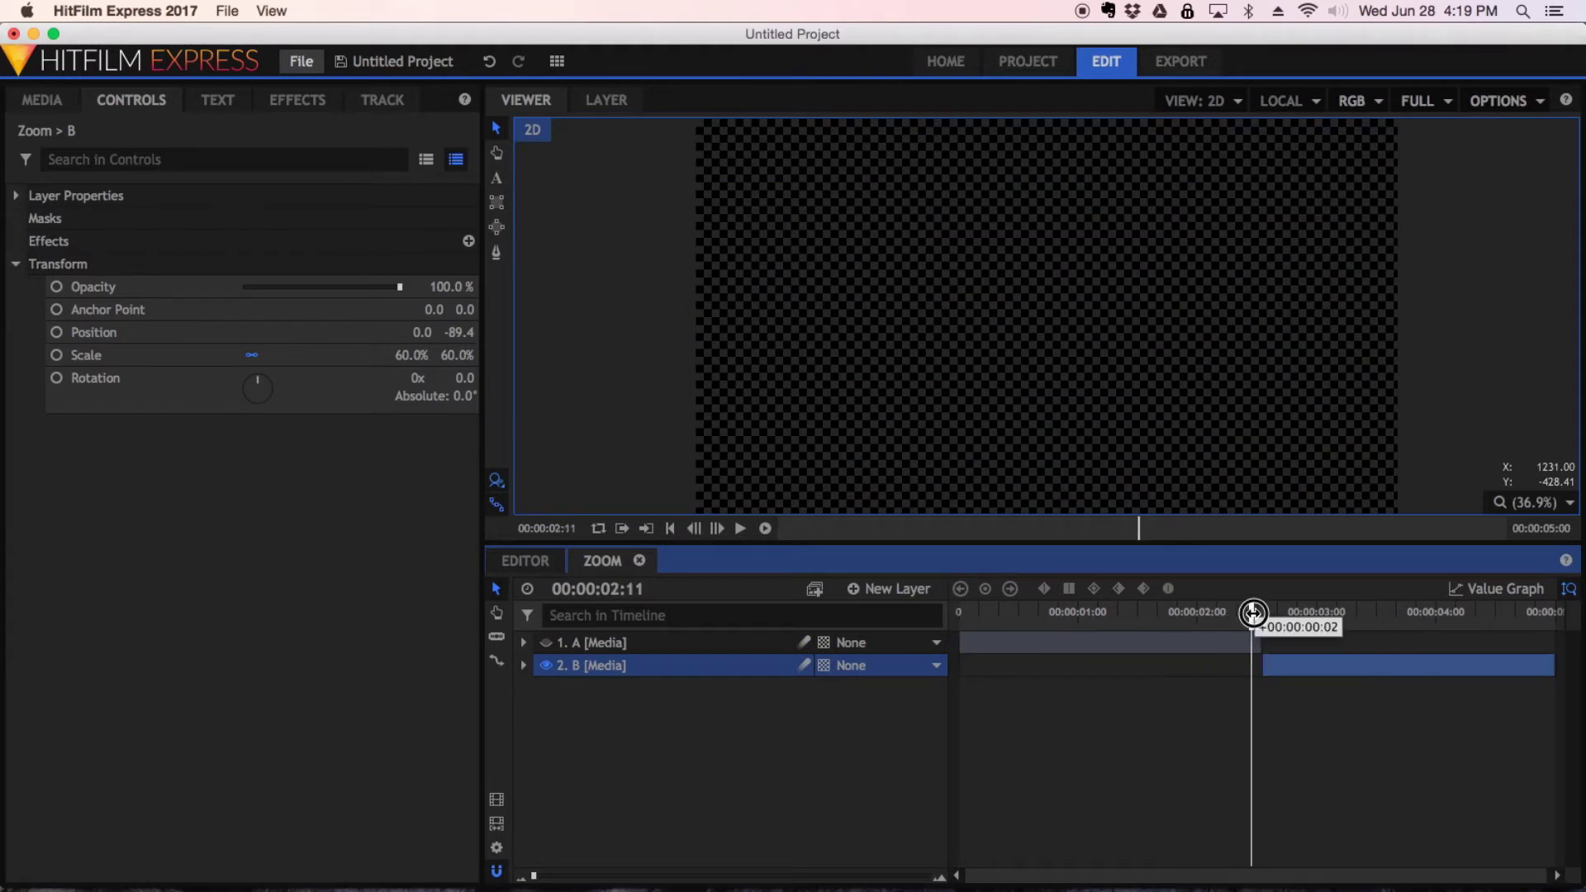
left_click(546, 642)
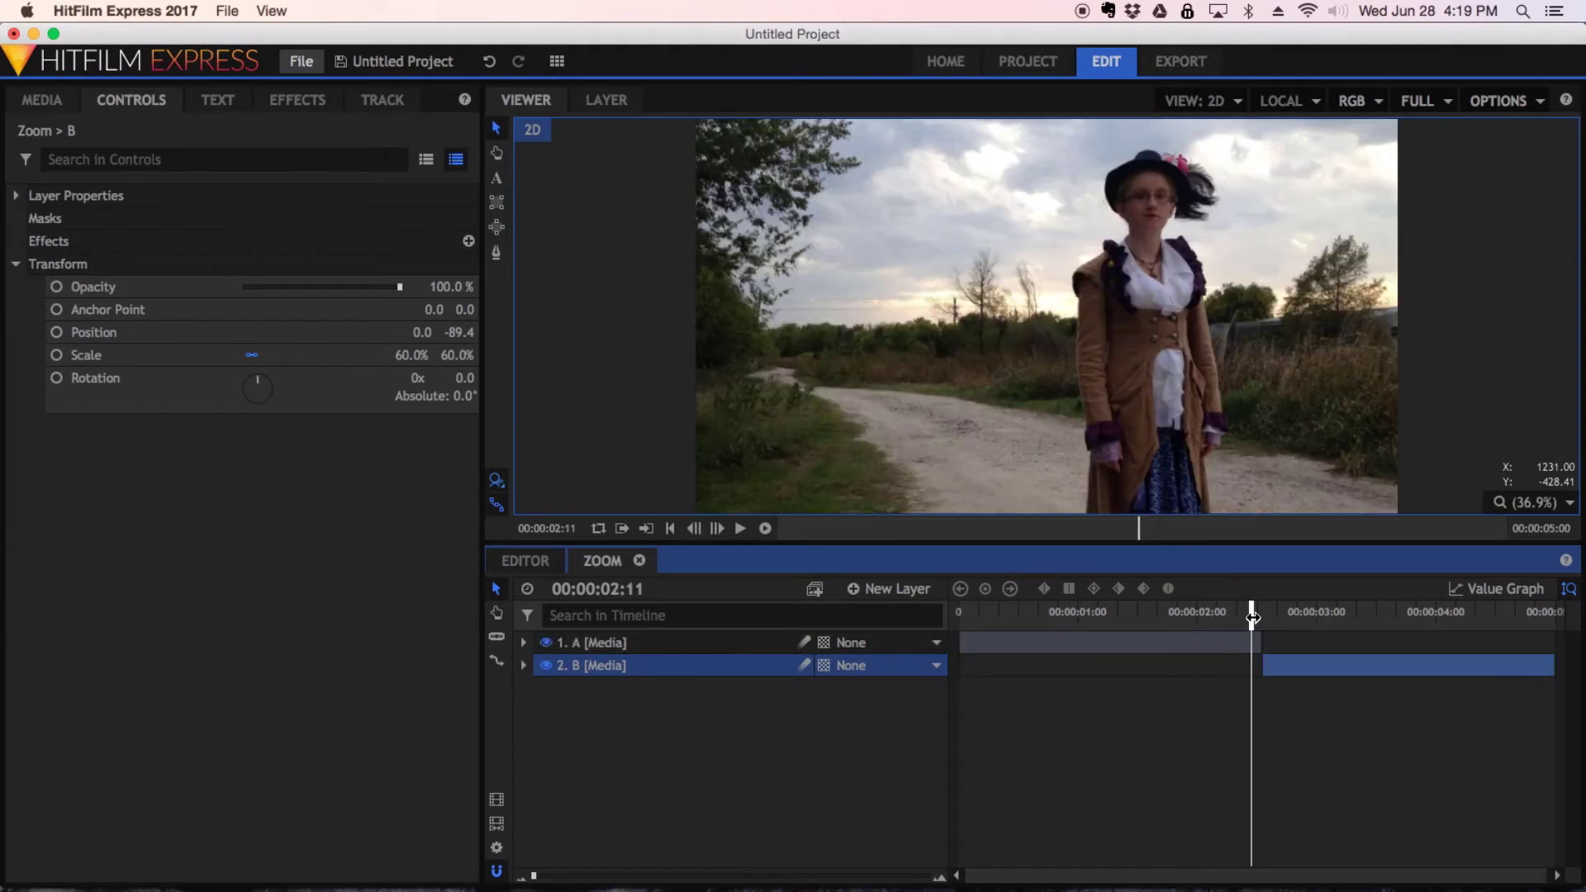
mouse_move(1253, 615)
left_mouse_down()
mouse_move(1277, 617)
mouse_move(1226, 624)
left_mouse_up()
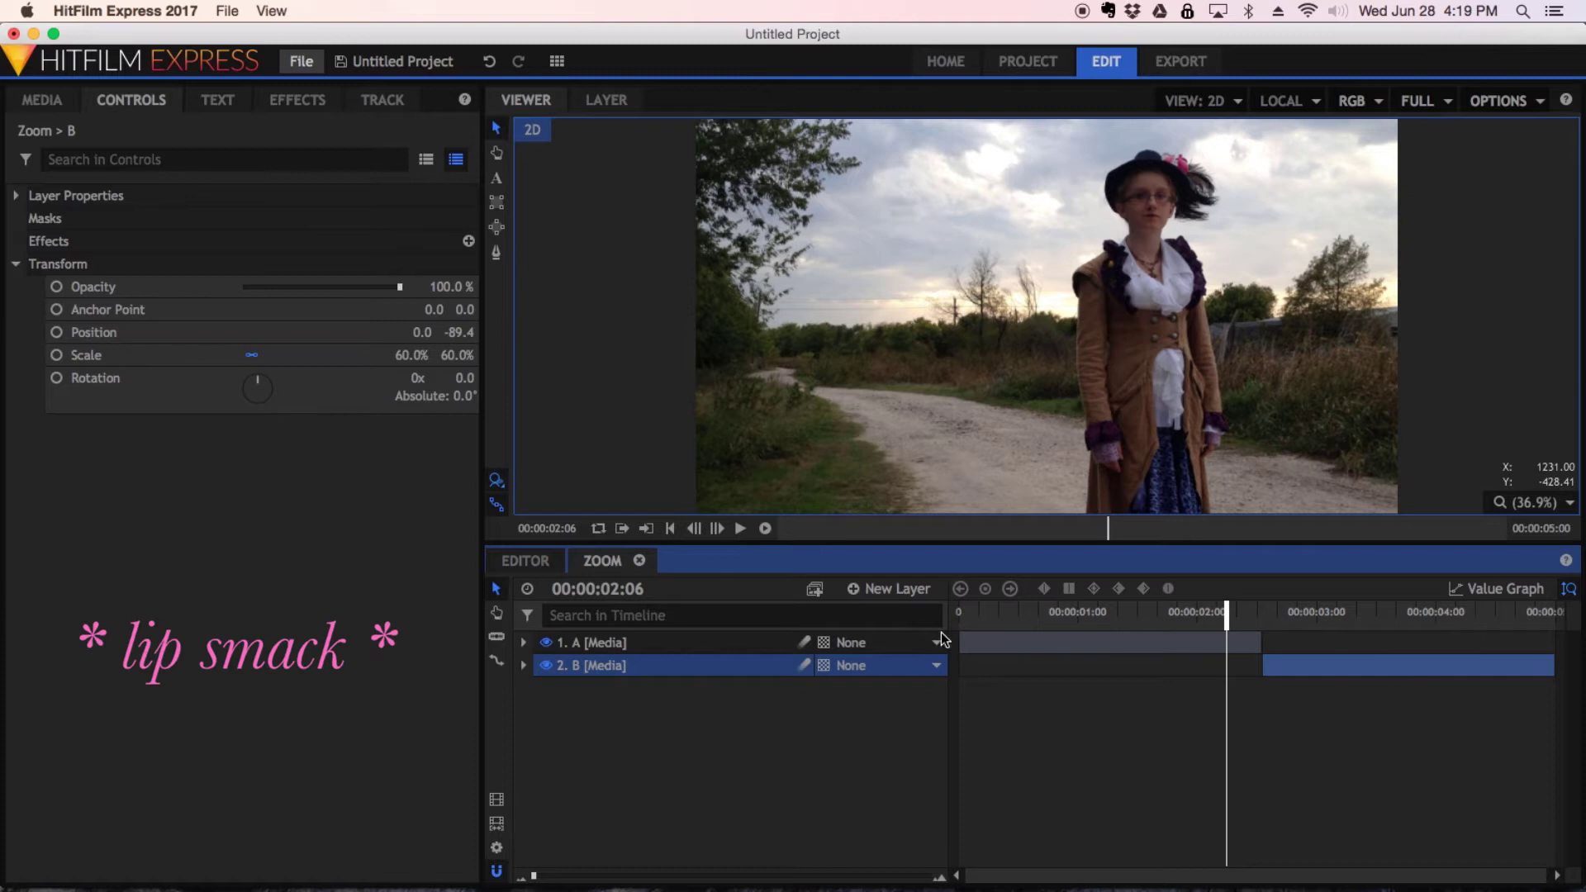
Shift layer A's anchor point X to about 338 and move it up to frame the girl
left_click(686, 641)
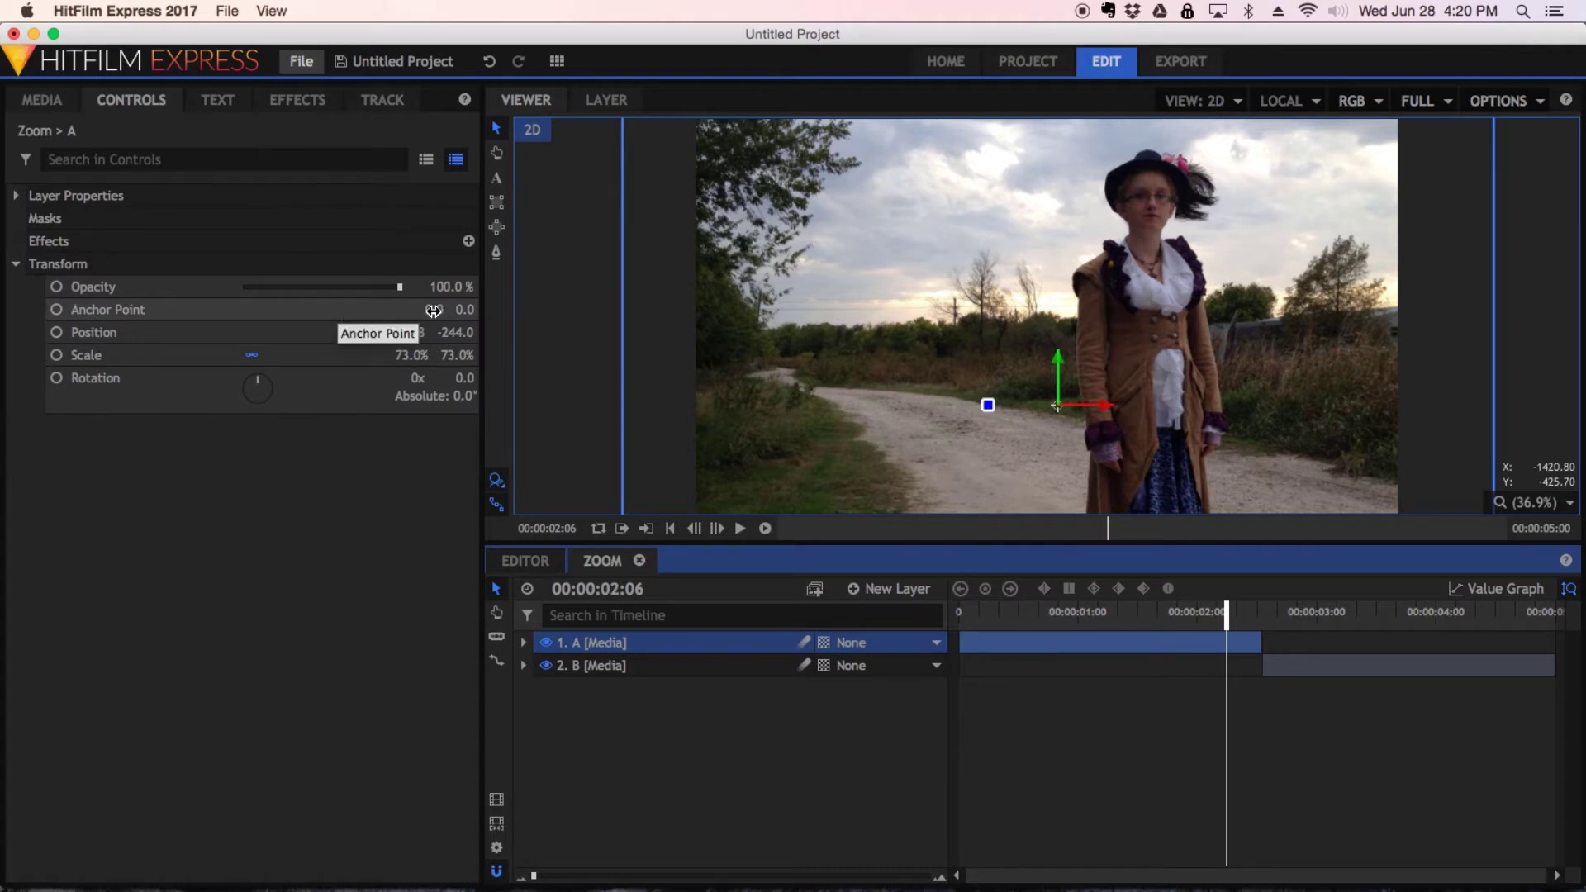
left_click_drag(433, 309, 602, 310)
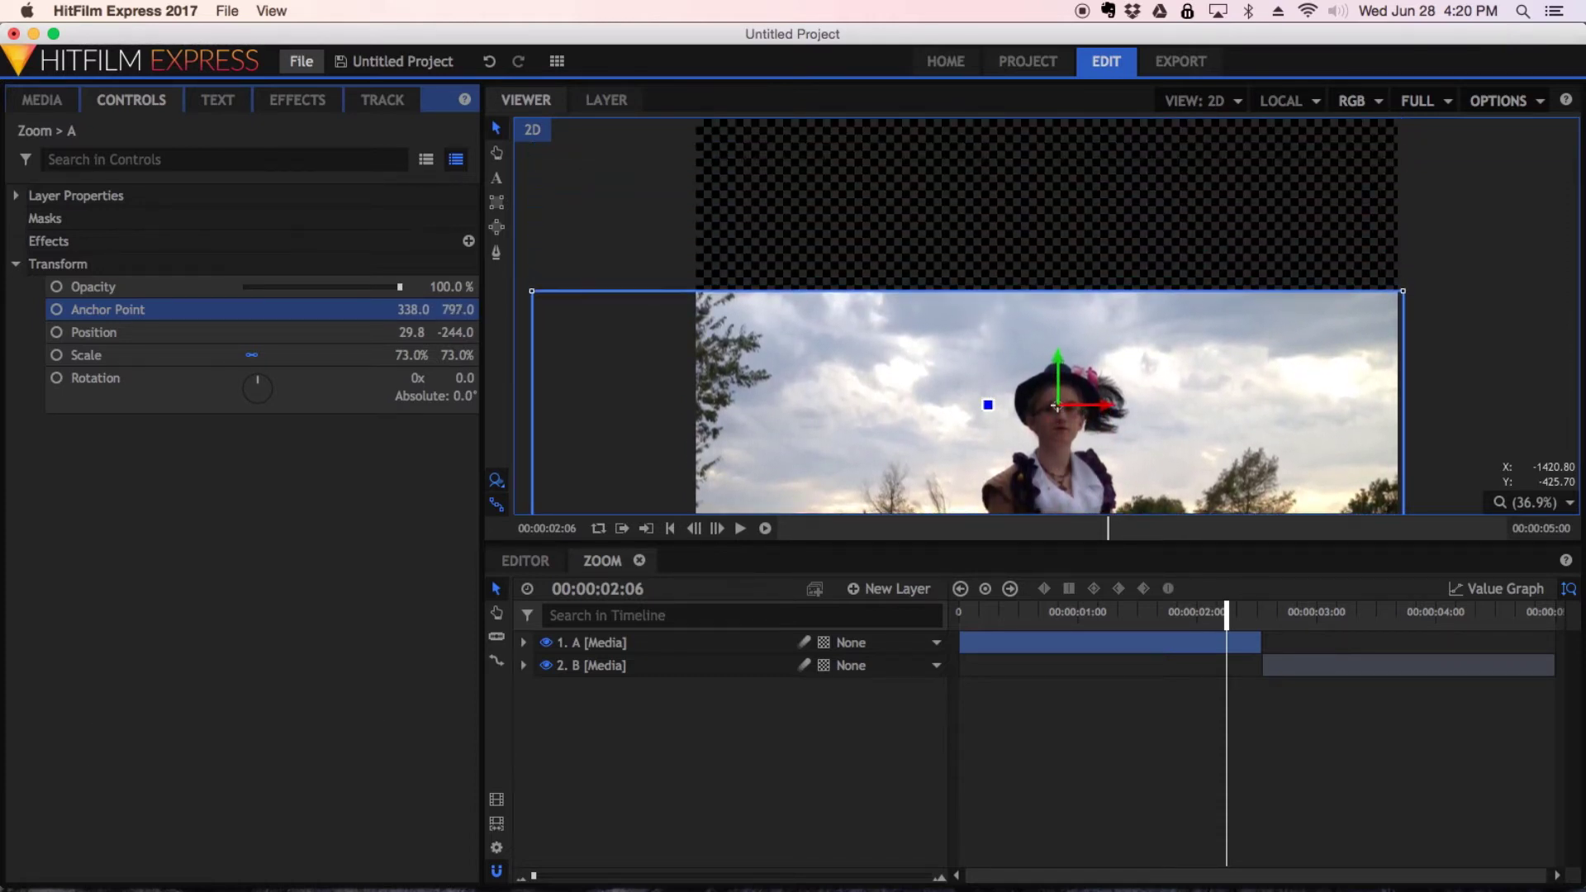
left_click_drag(412, 312, 423, 311)
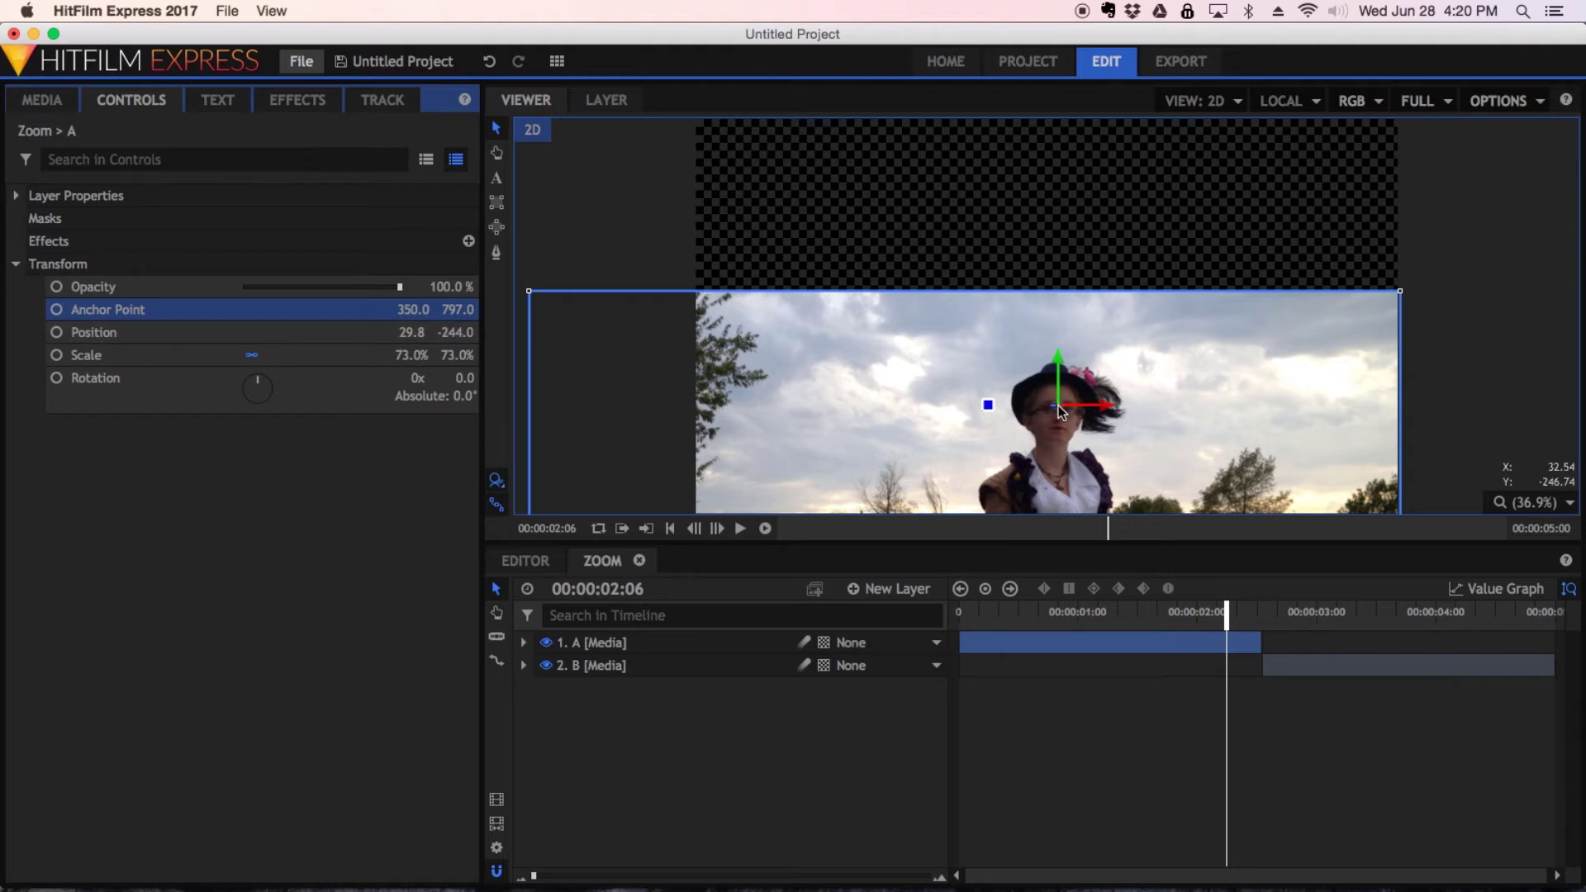
left_click_drag(1063, 413, 1150, 188)
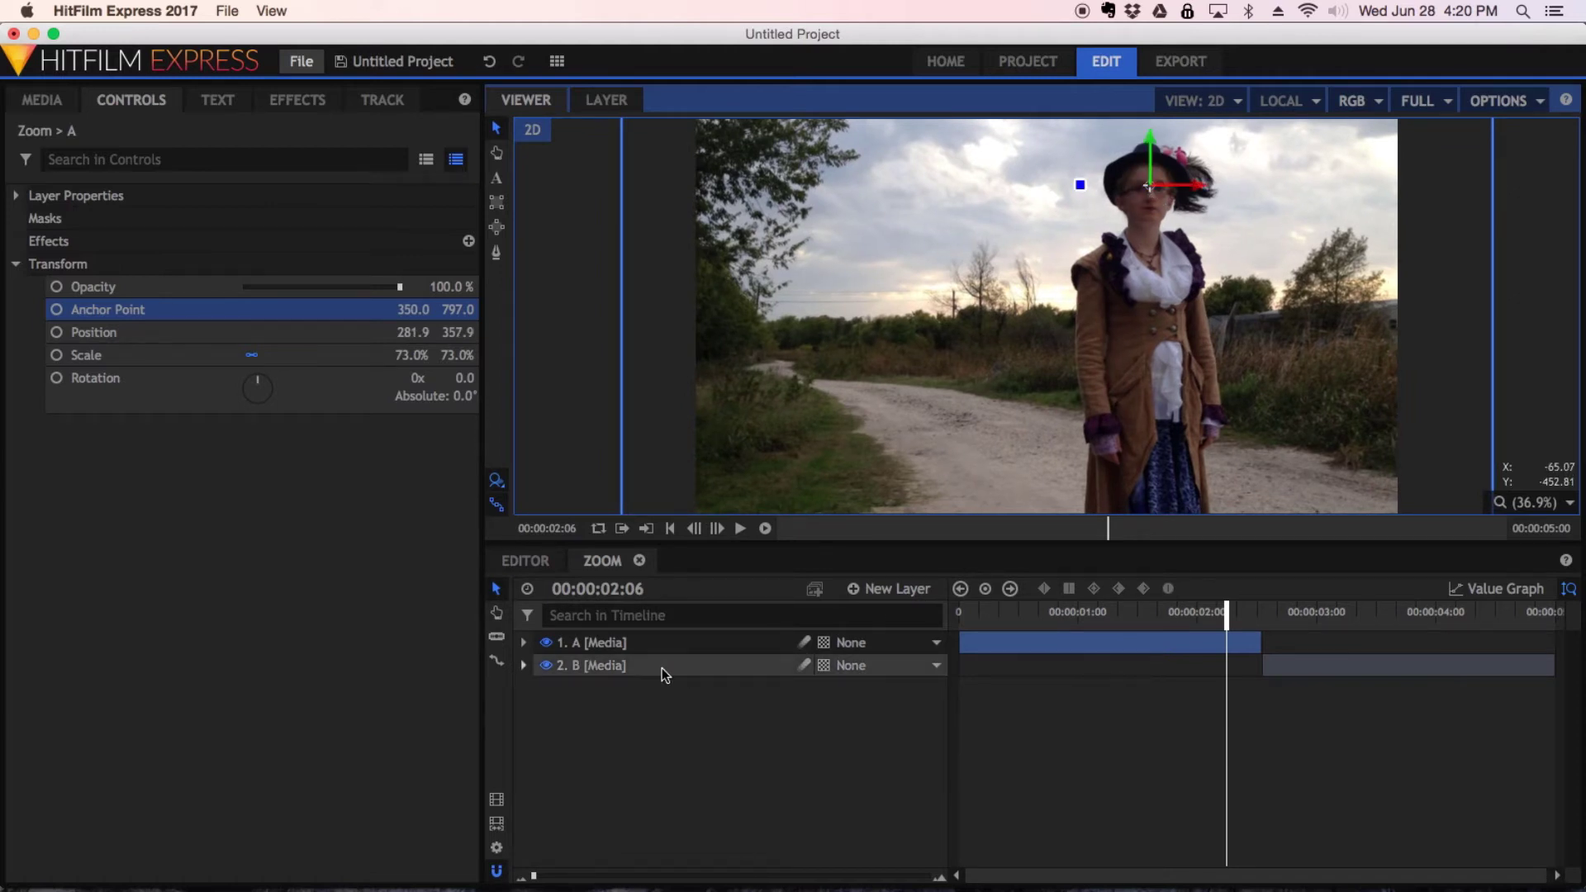
Check layer B at 00:00:03:02, then reselect layer A for editing
left_click(538, 665)
left_click(1326, 611)
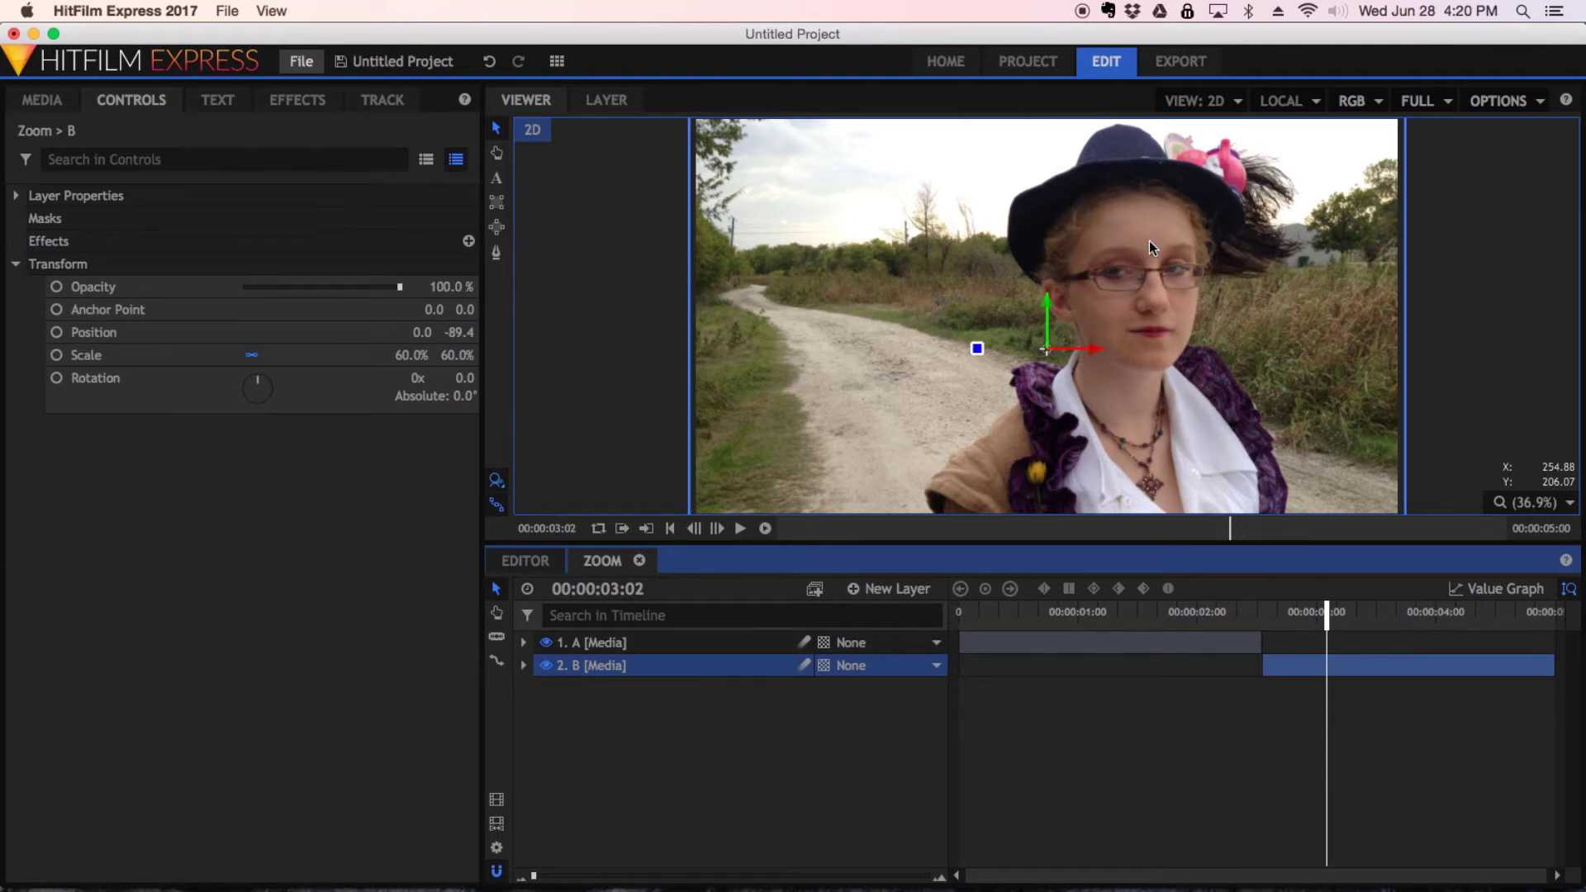
left_click(1033, 613)
left_click(697, 643)
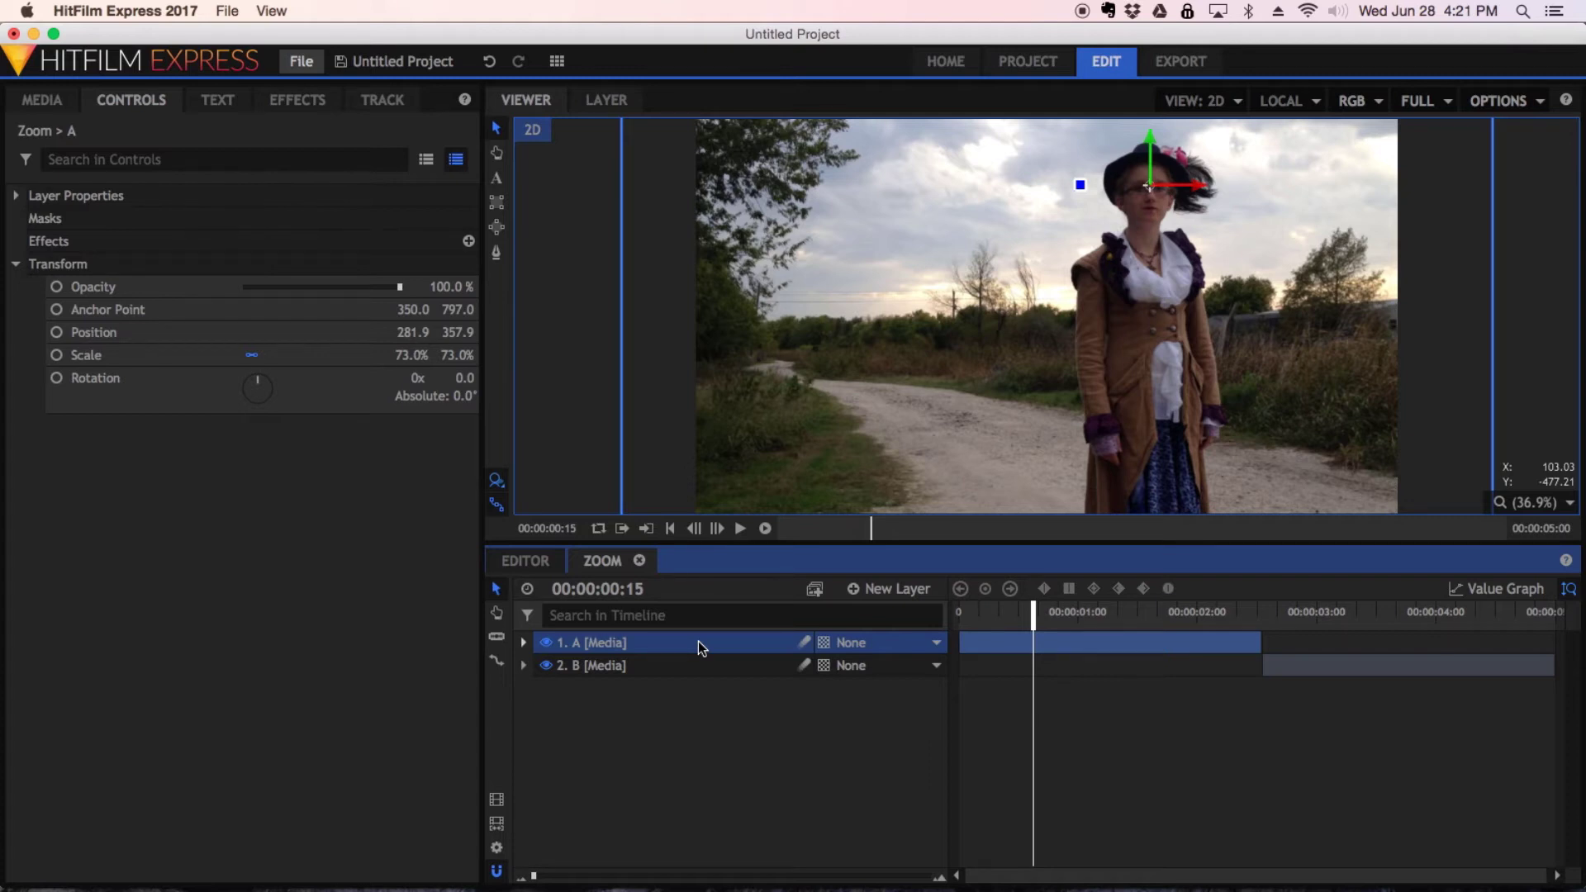
Keyframe layer A's Scale at 73% at 2:04 and 161% at 2:12
left_click(523, 642)
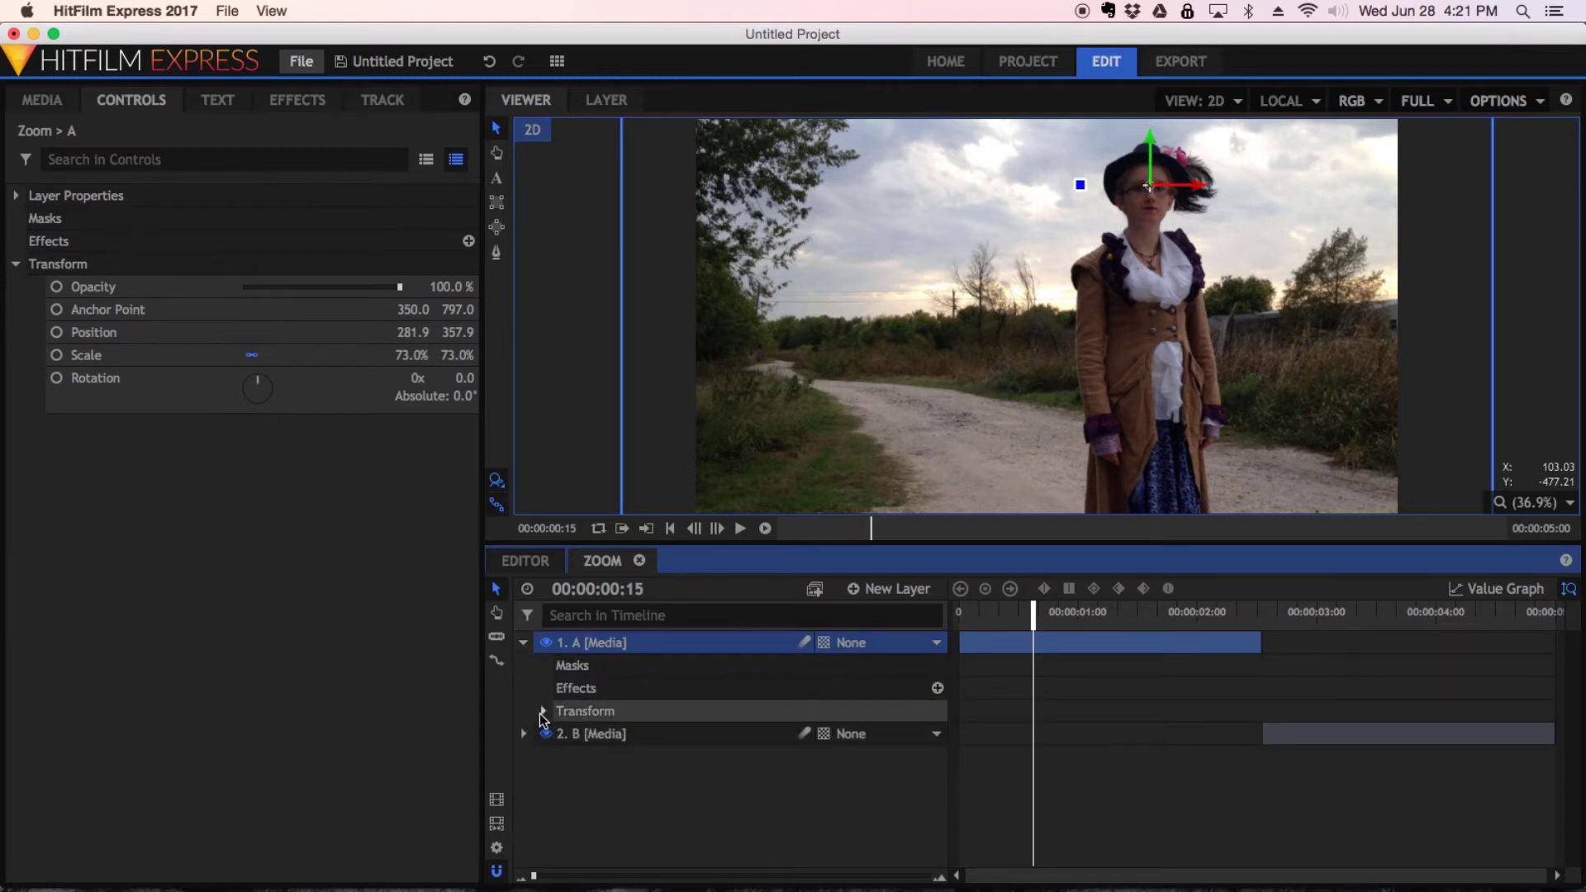
left_click(543, 711)
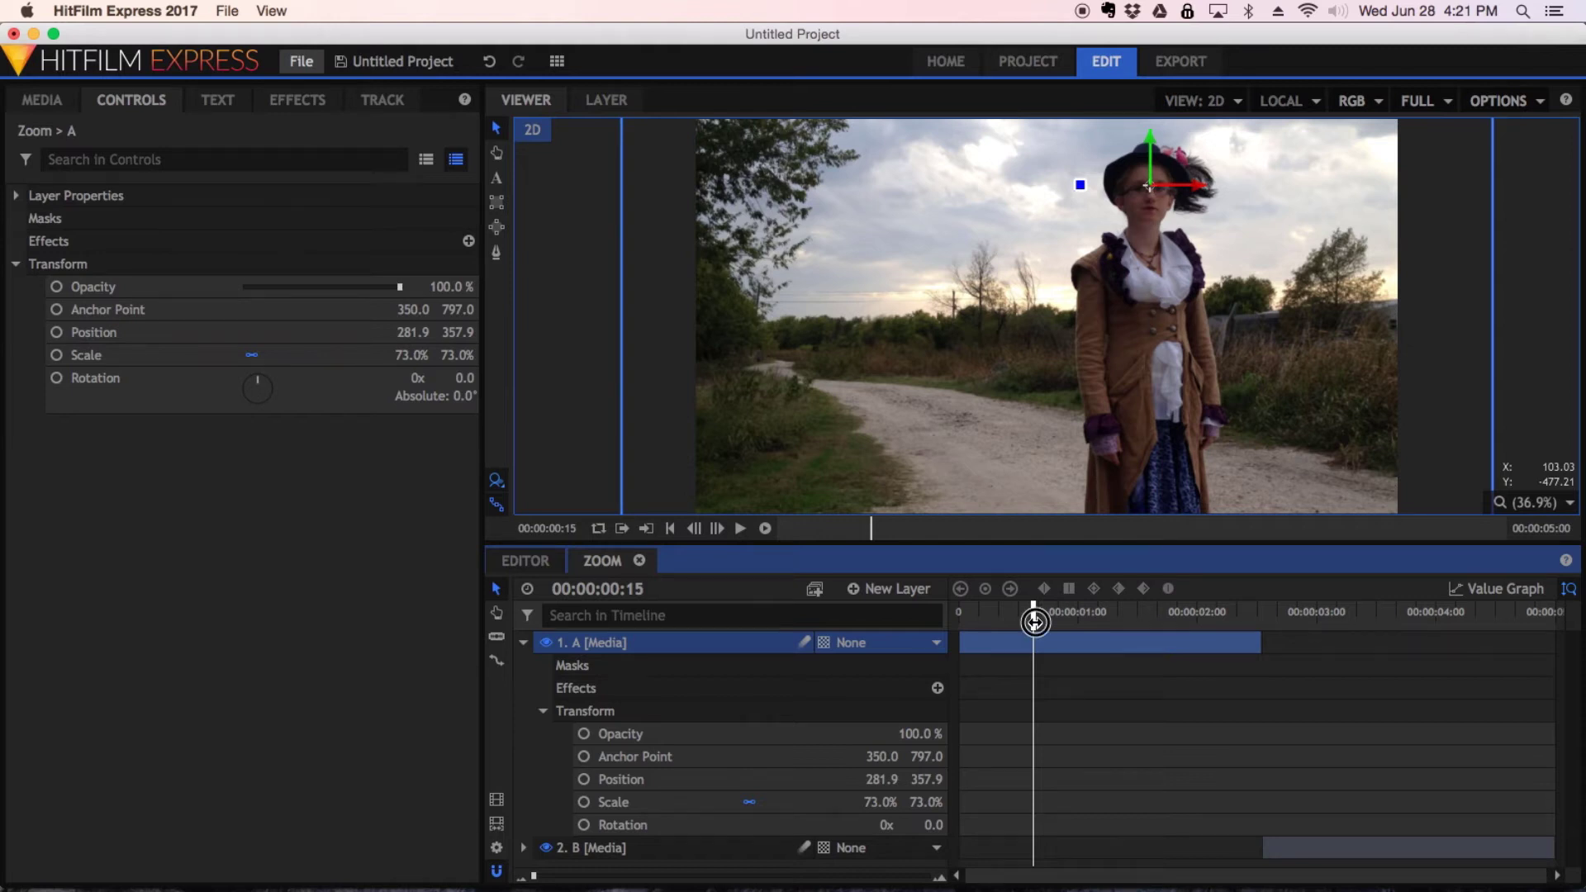
left_click_drag(1034, 621, 1258, 618)
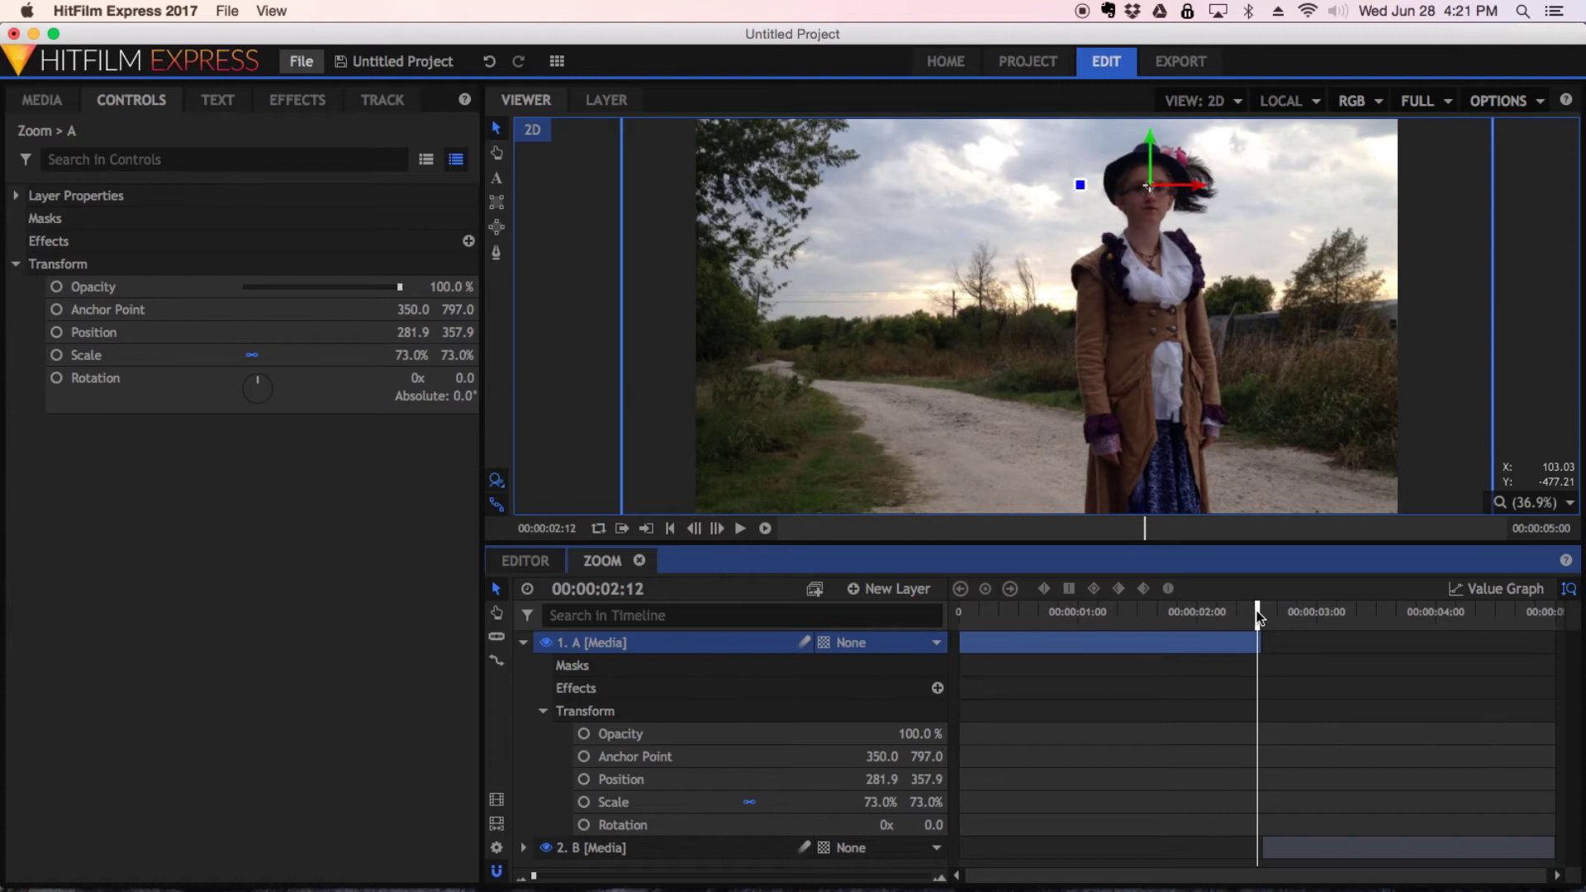
key("Right")
key("Left")
key("Left")
key("Left")
key("Left")
key("Left")
key("Left")
key("Left")
key("Left")
key("Left")
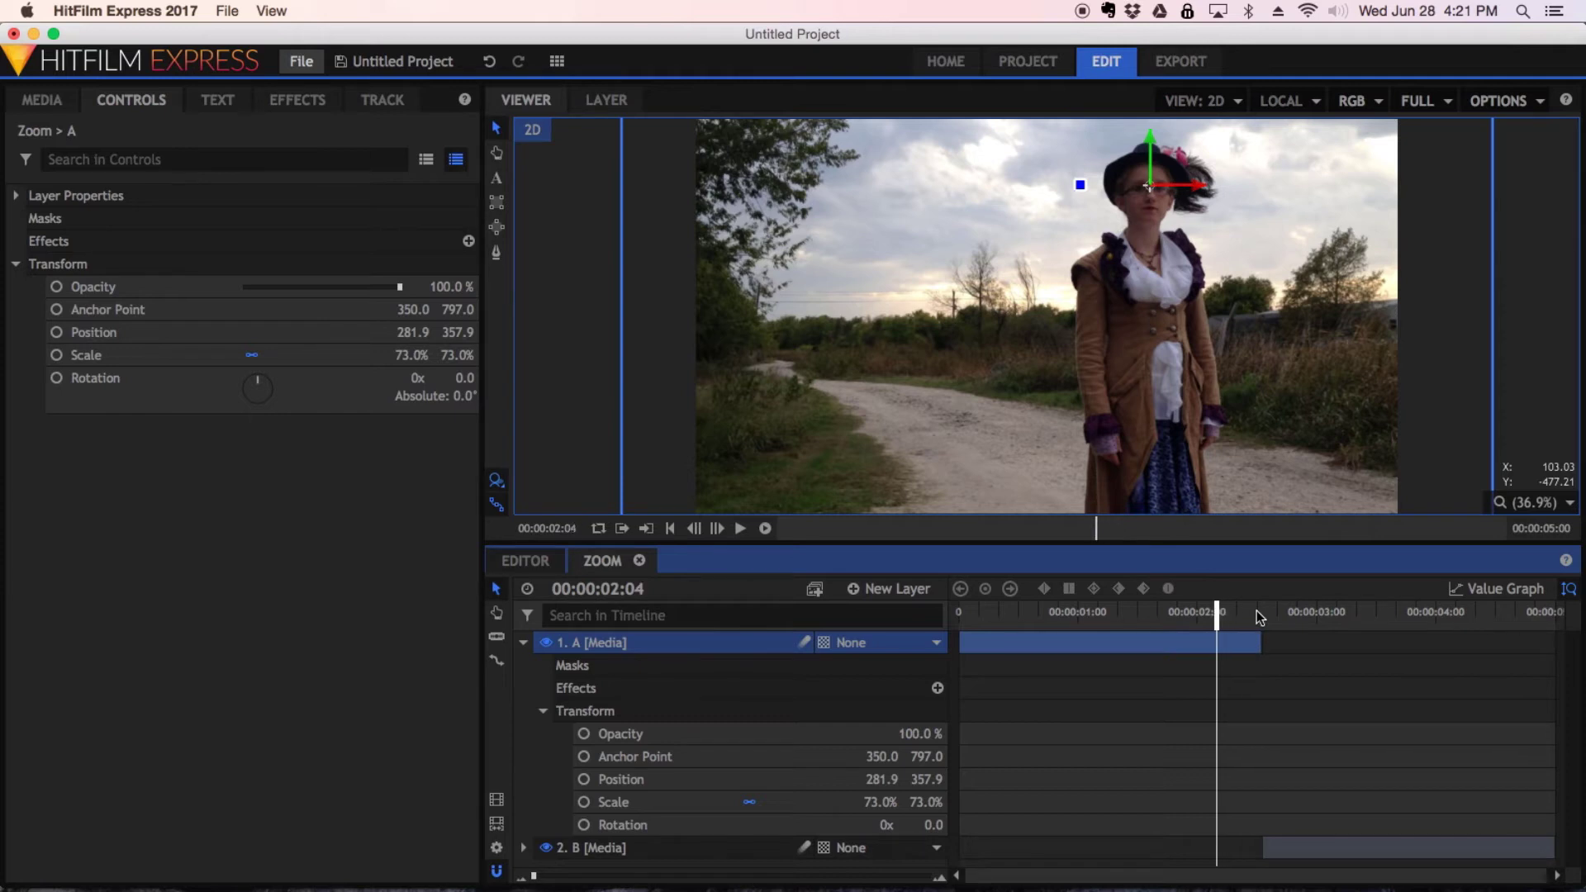
left_click(584, 803)
key("Right")
key("Right")
key("Right")
key("Right")
key("Right")
key("Right")
key("Right")
key("Right")
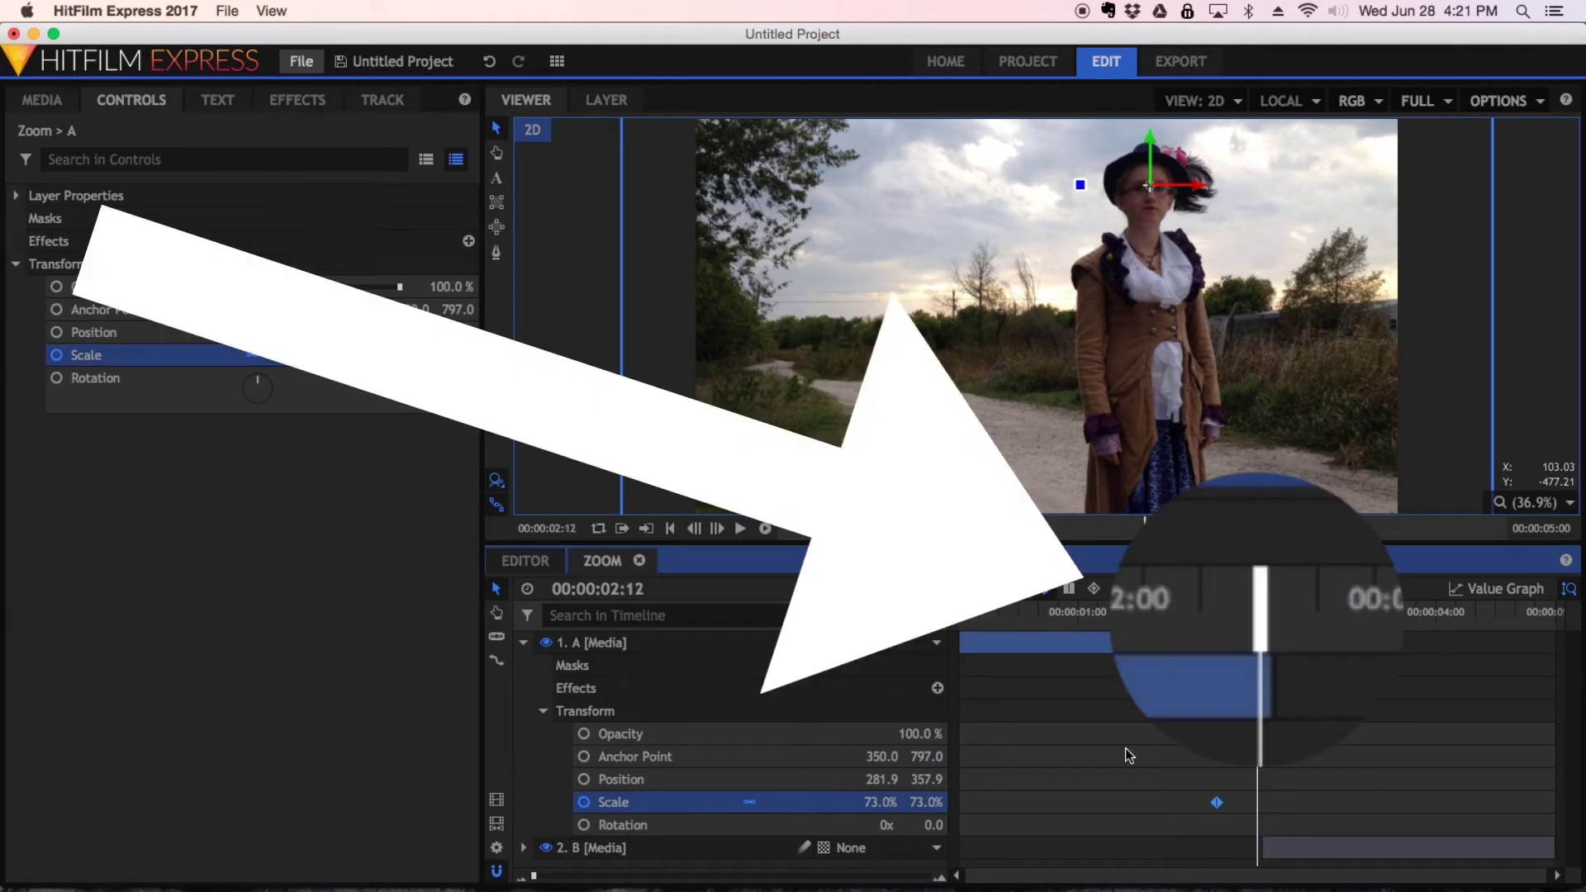
left_click(926, 803)
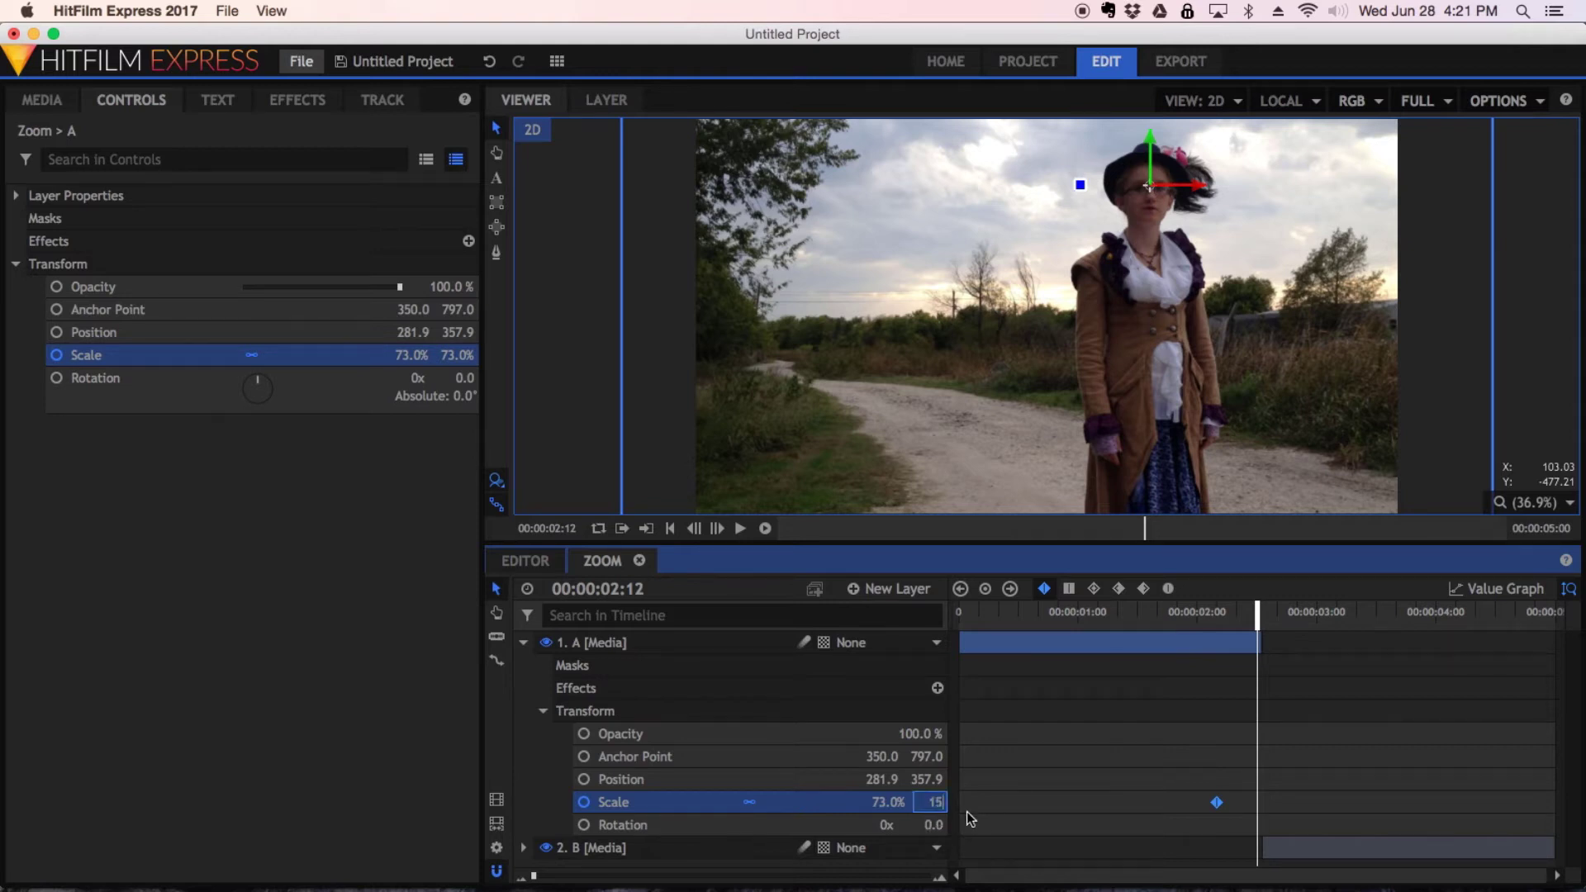
key("Return")
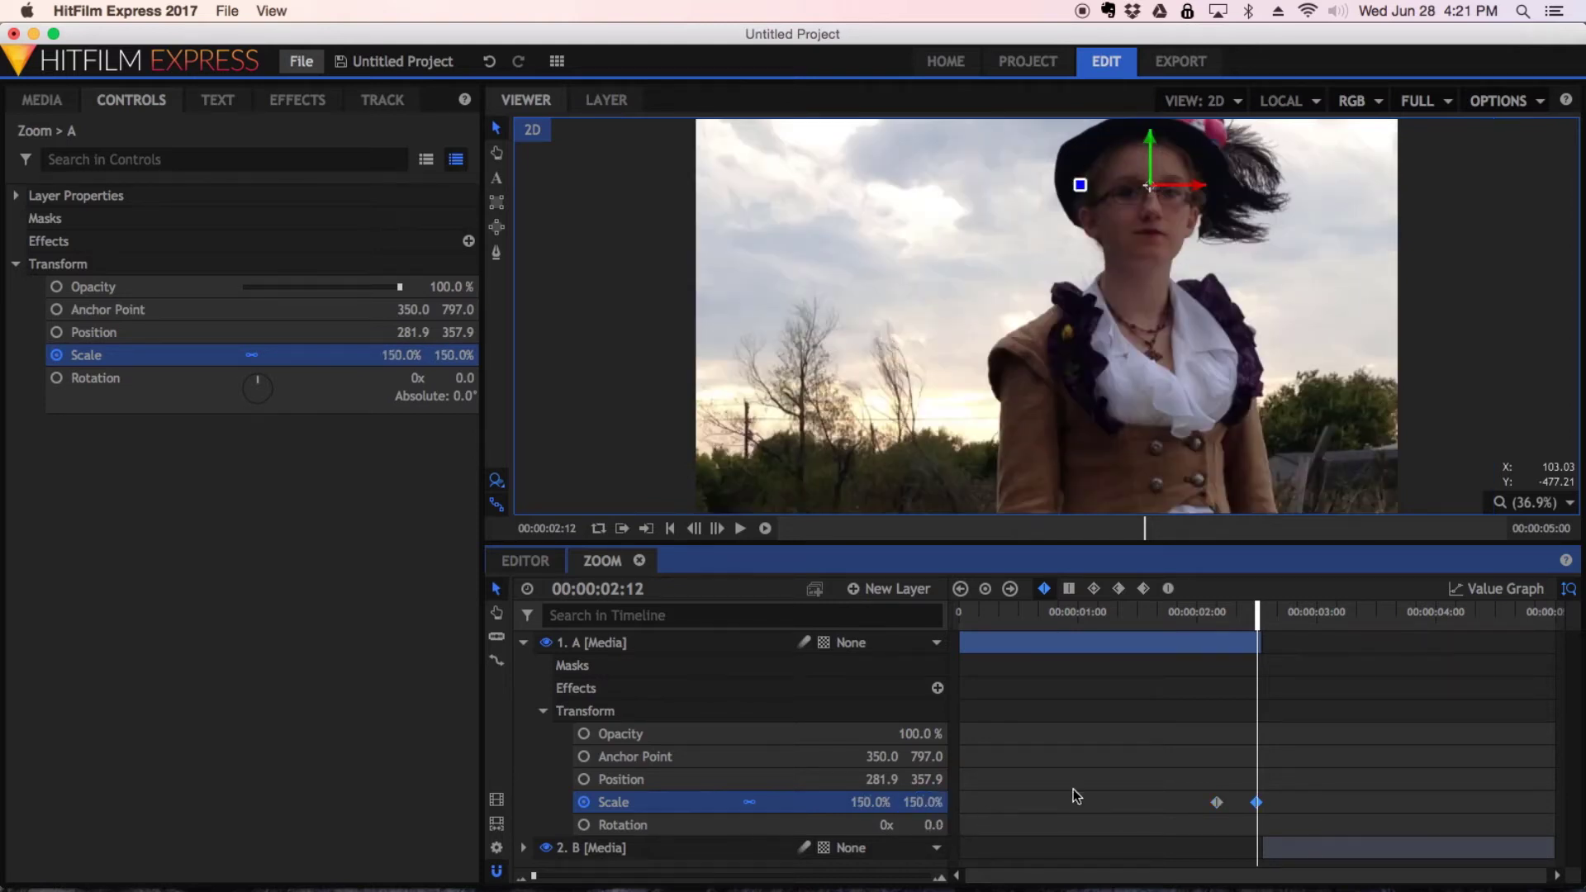
left_click_drag(909, 806, 912, 805)
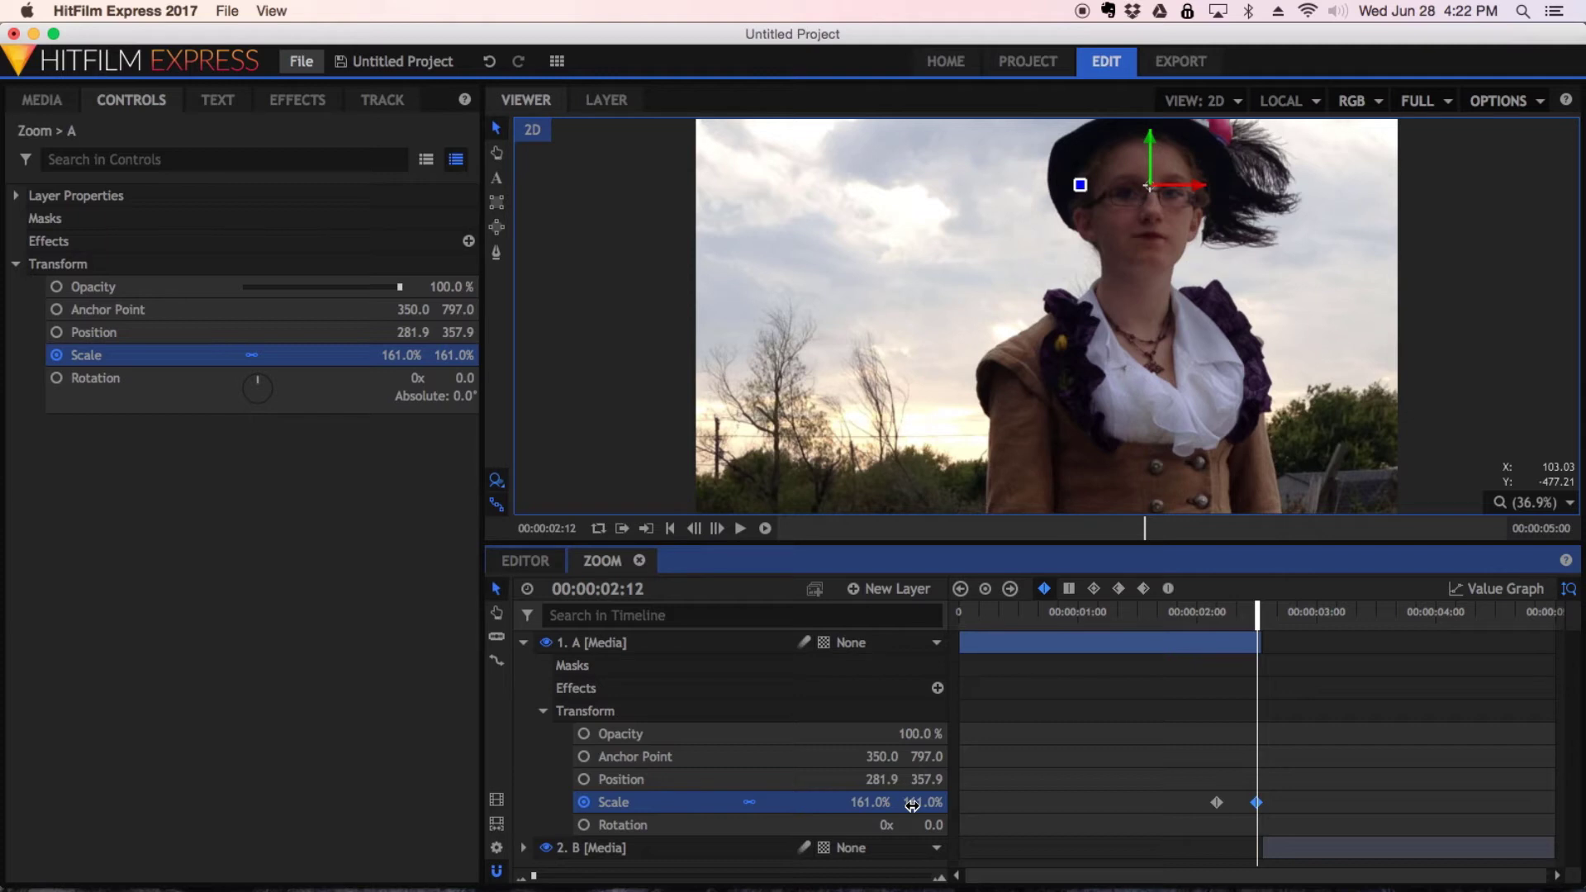
Make both Scale keyframes smooth and steepen the Value Graph curve so the zoom accelerates
left_click(1215, 802)
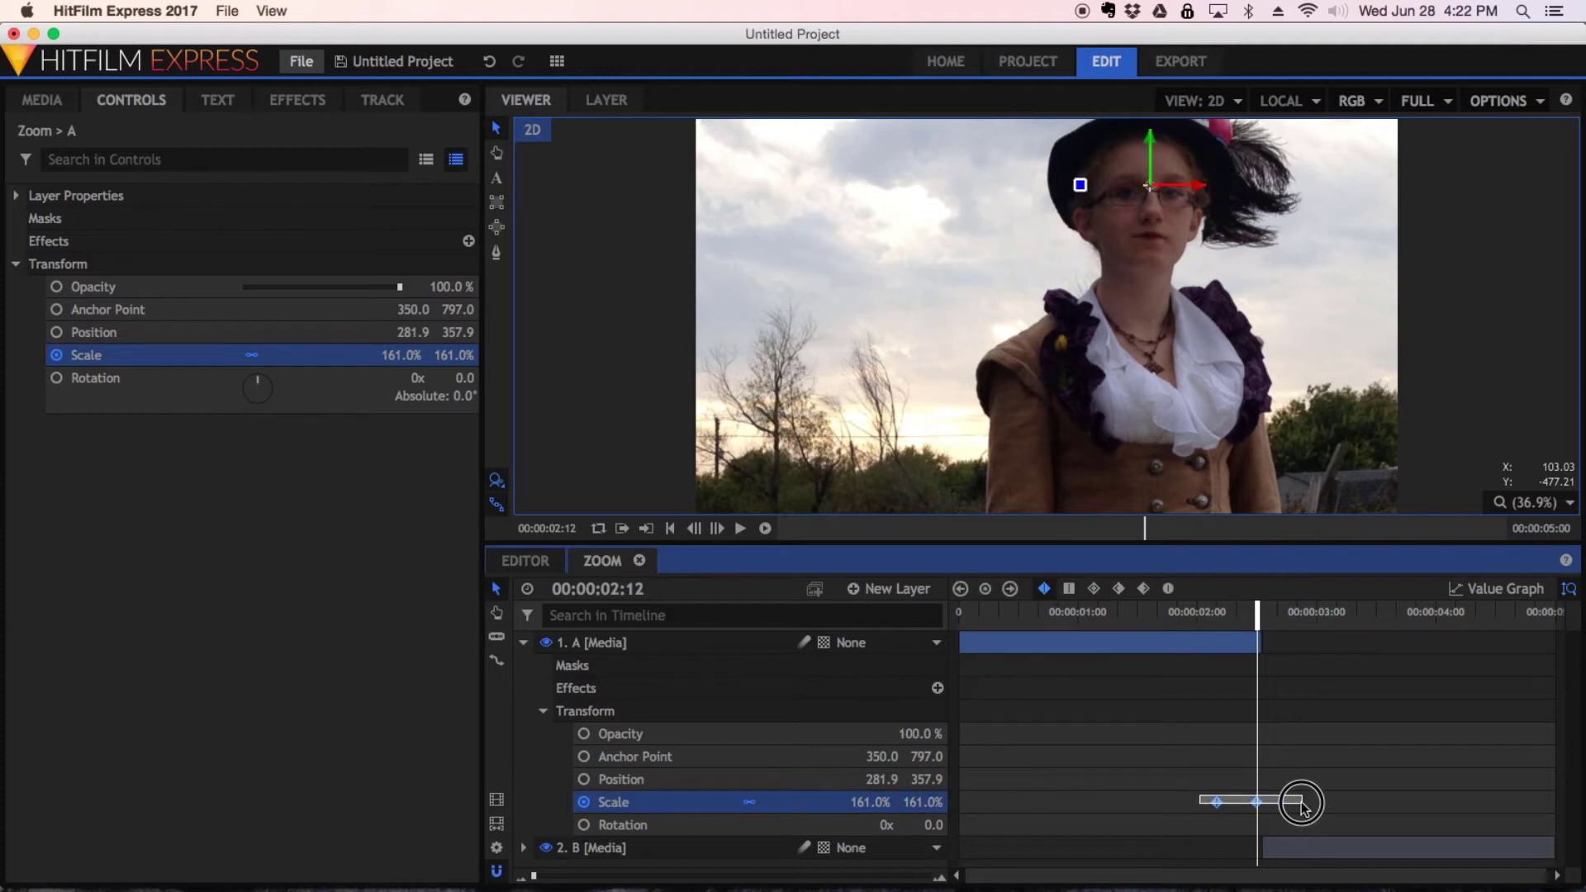
left_click(1169, 589)
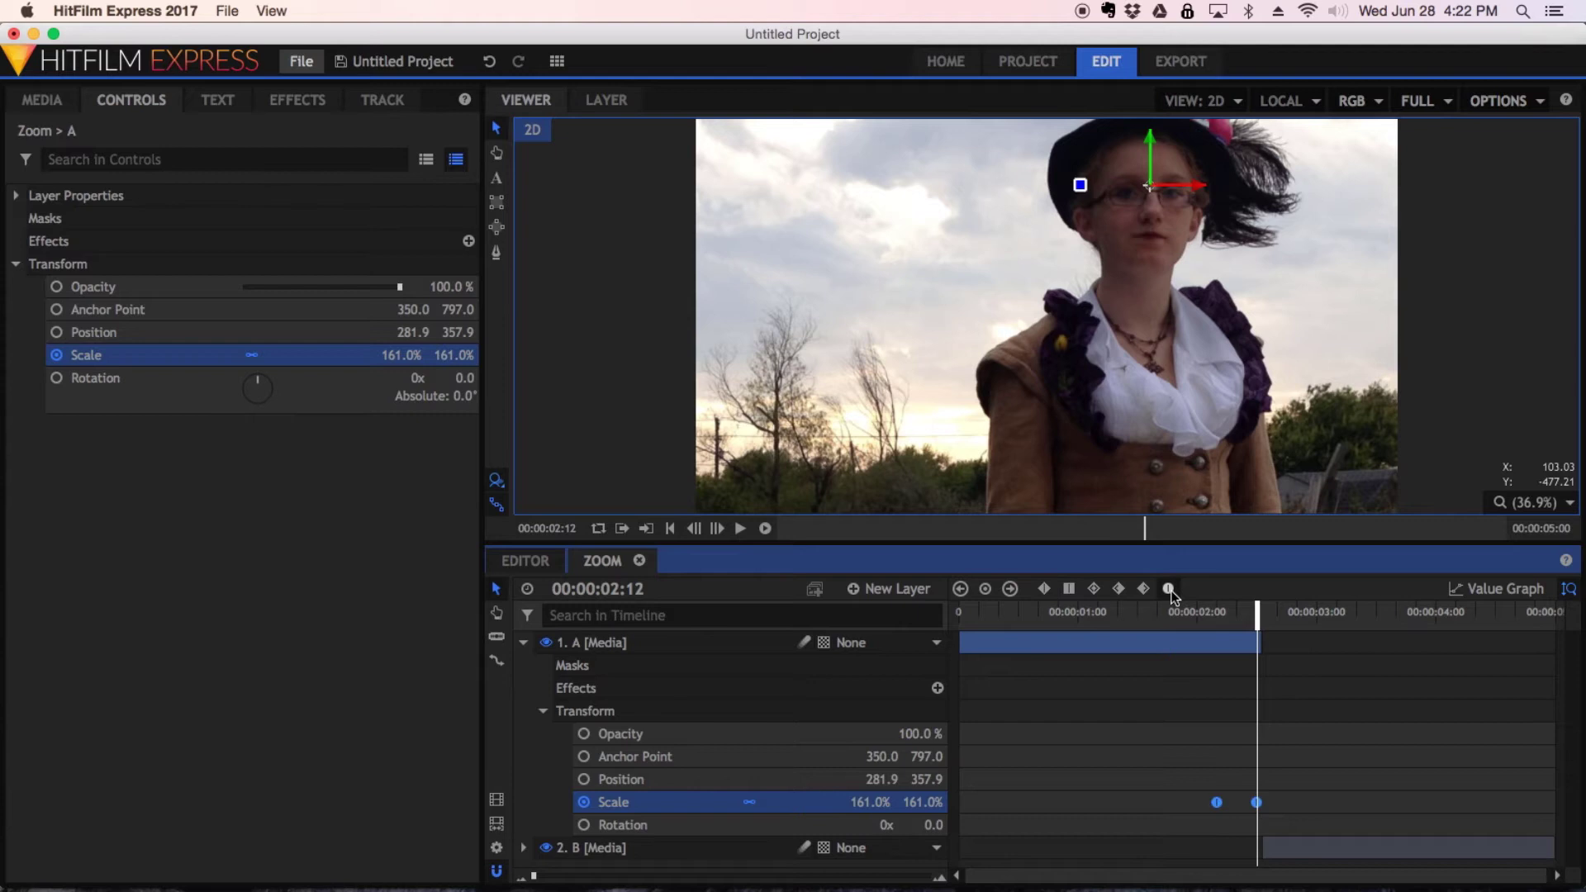
left_click(1455, 589)
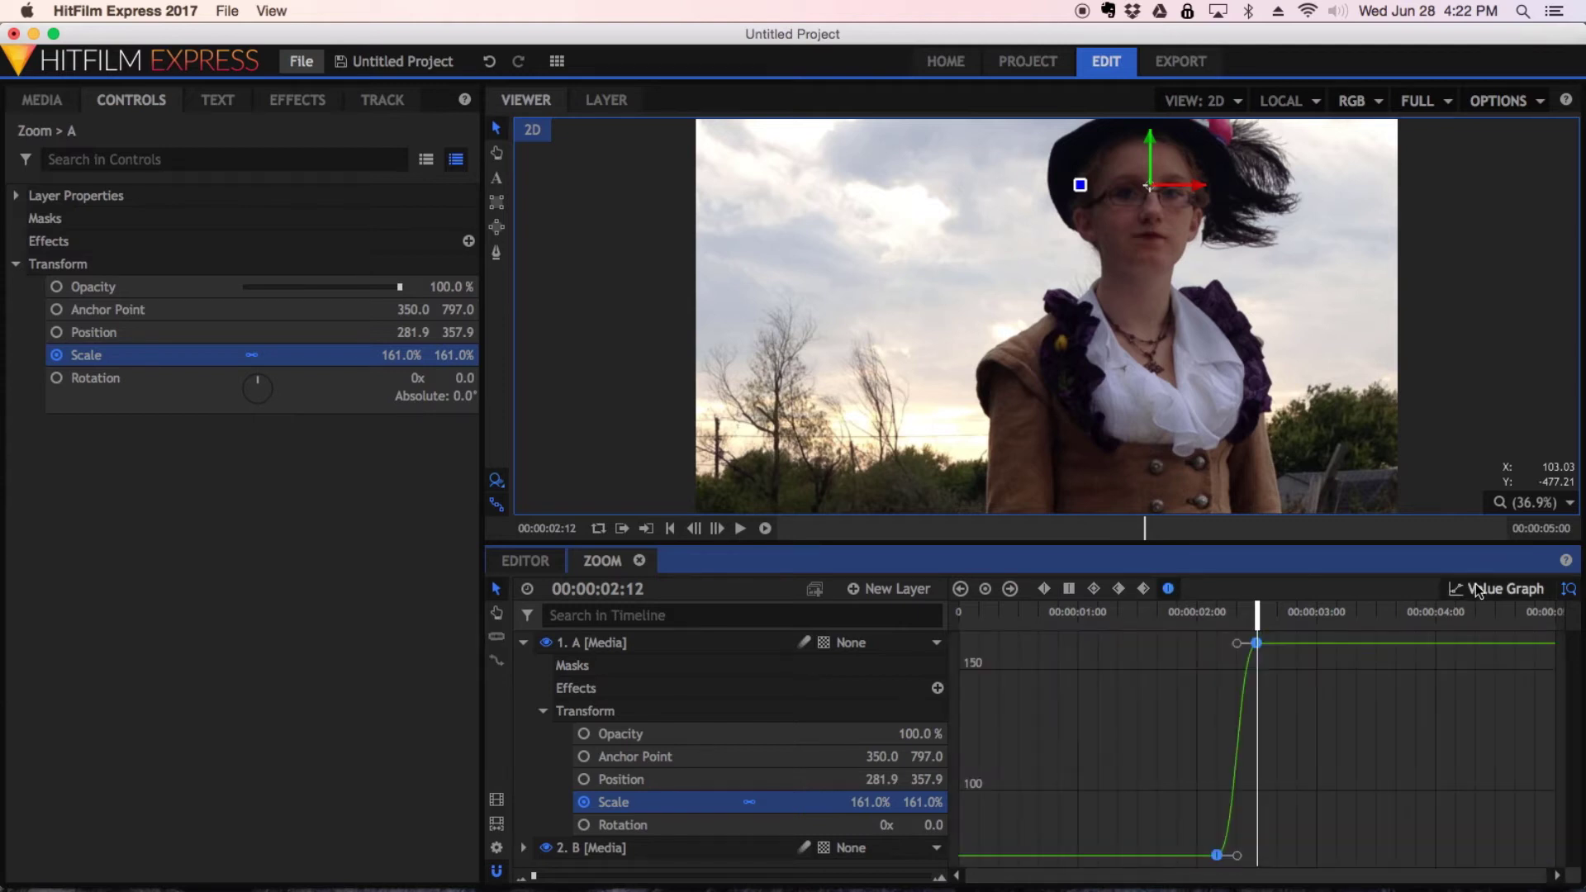
scroll(1247, 743, "up", 10)
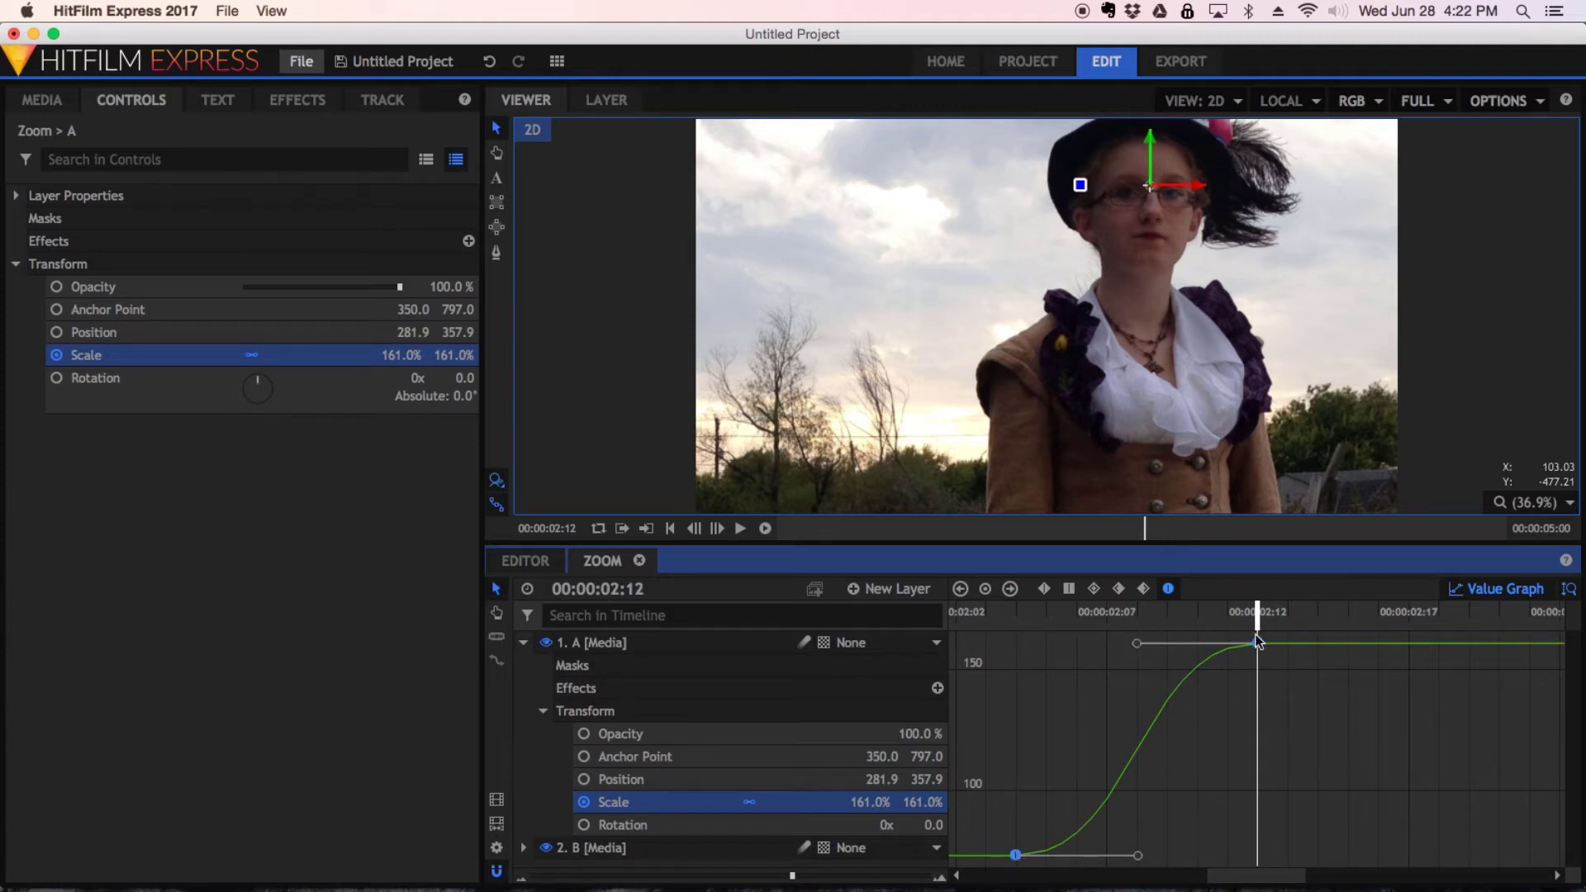
left_click_drag(1136, 643, 1250, 834)
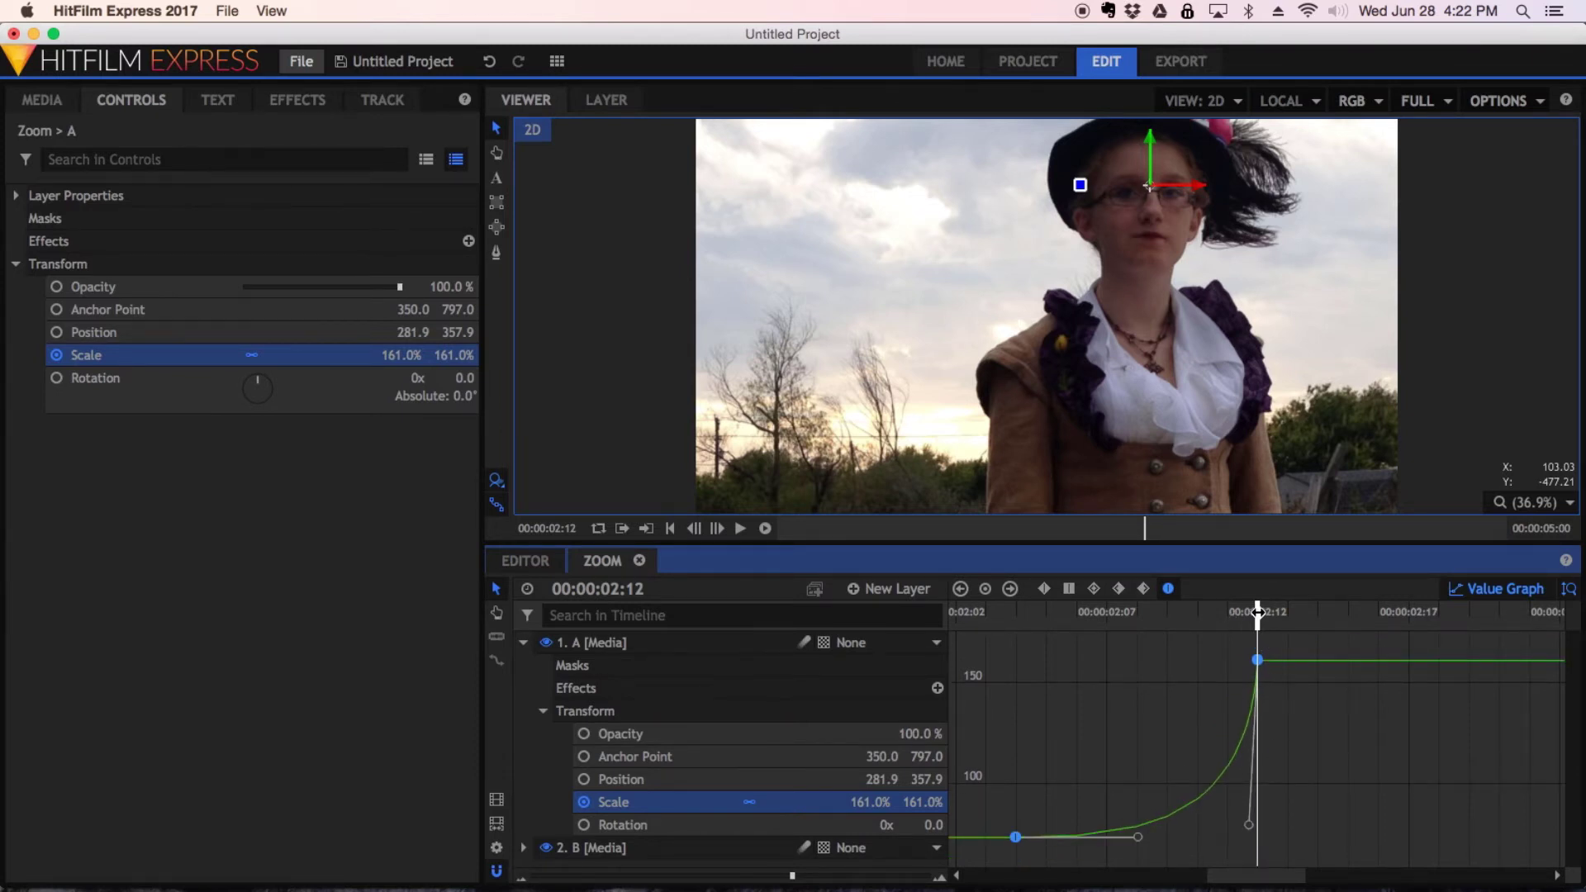
Preview the zoom from its start, return to the keyframe view and collapse layer A
left_click_drag(1256, 613, 1025, 650)
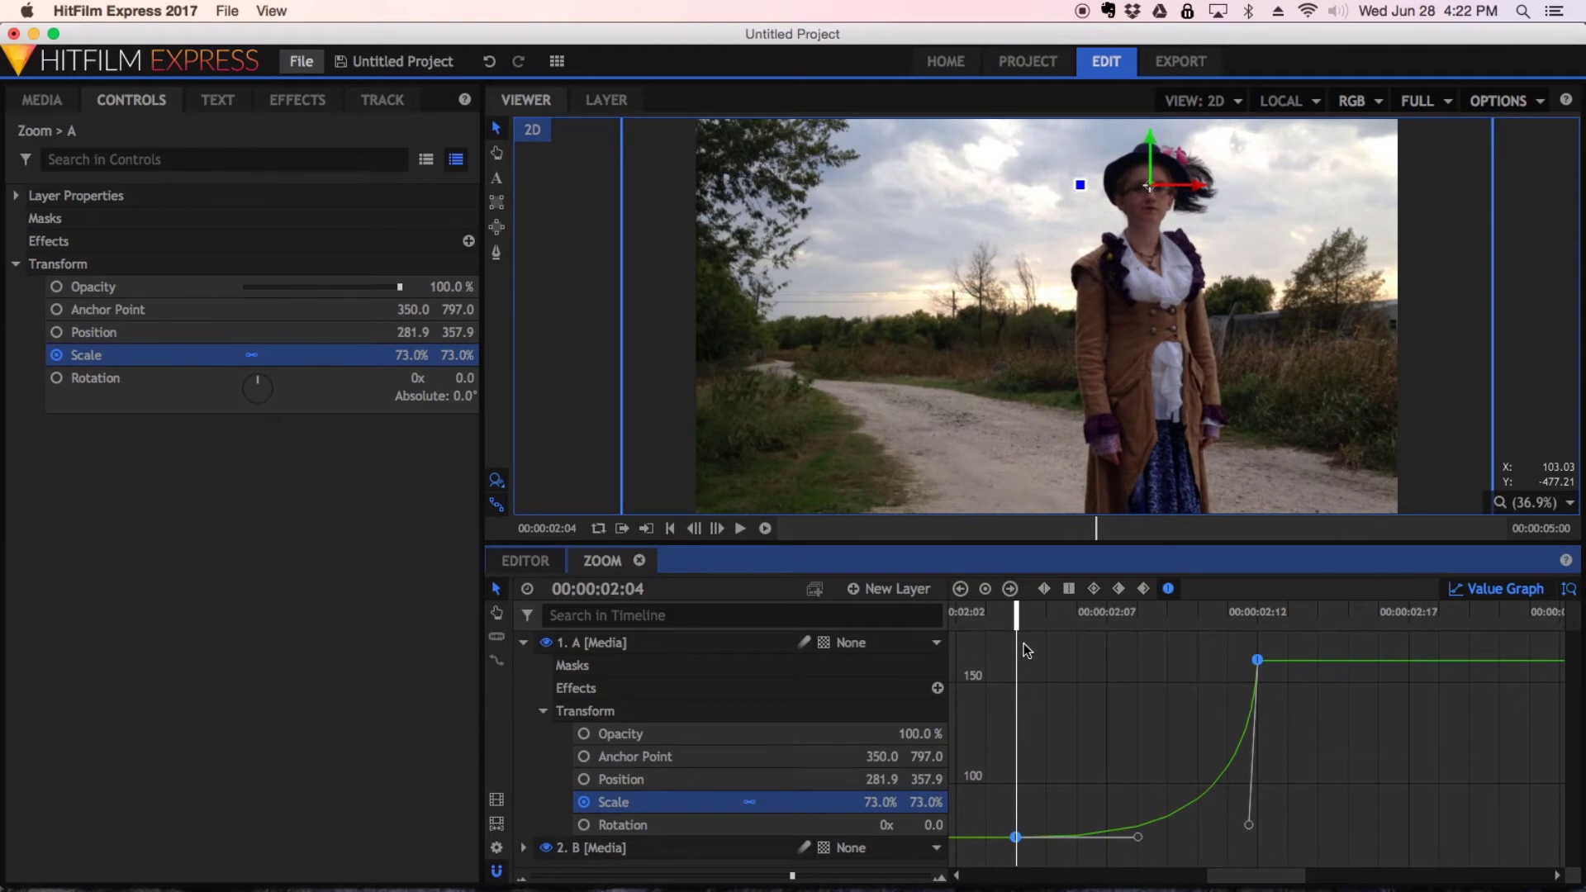
key("space")
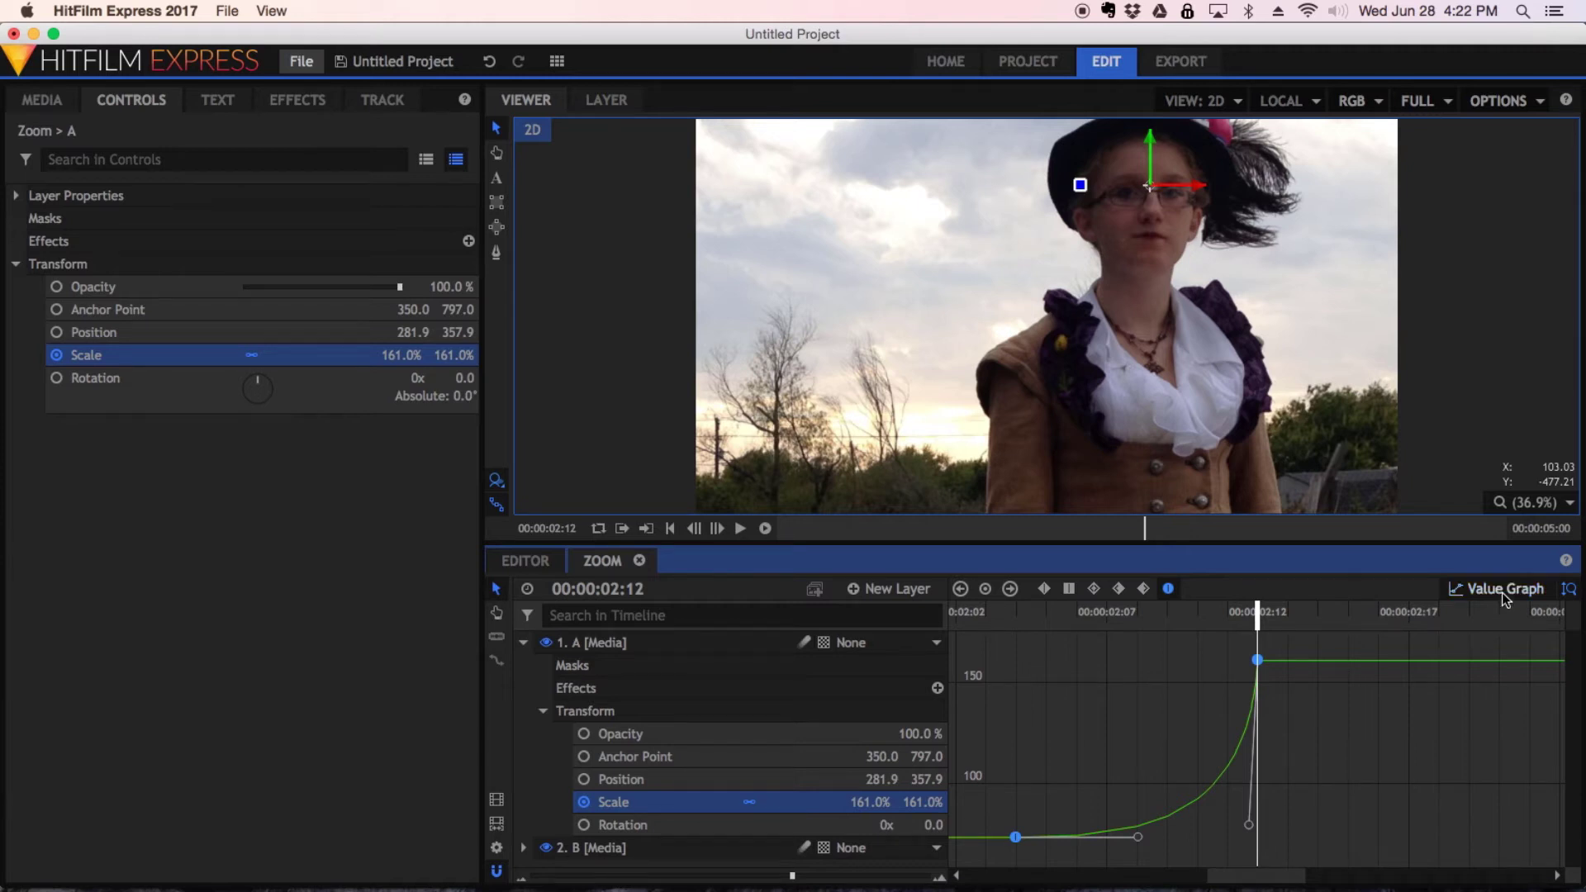
left_click(1470, 589)
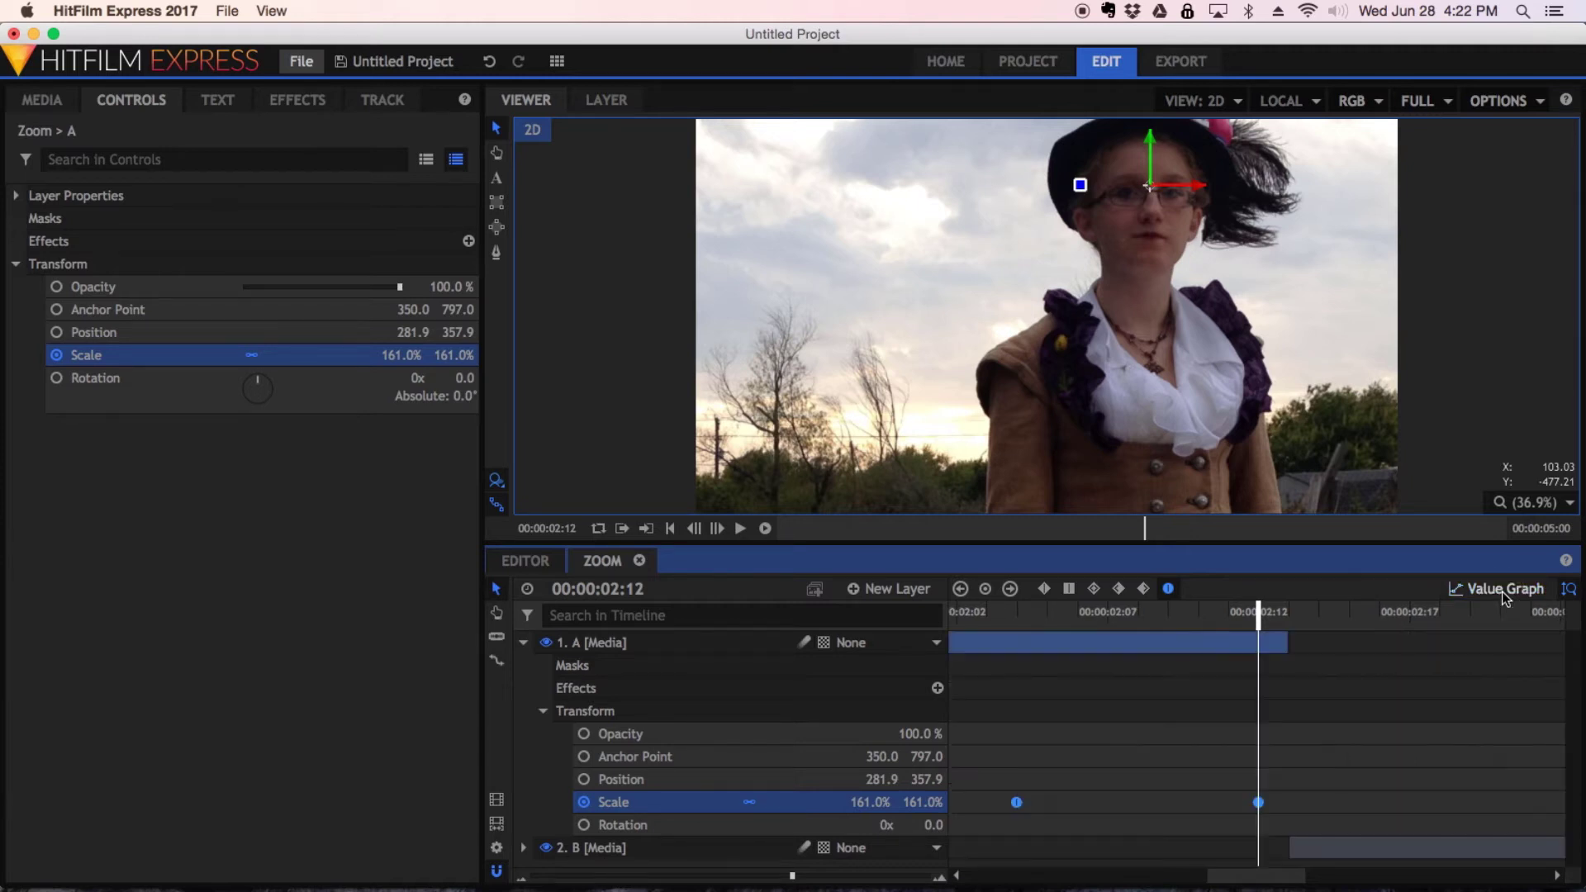
left_click(524, 642)
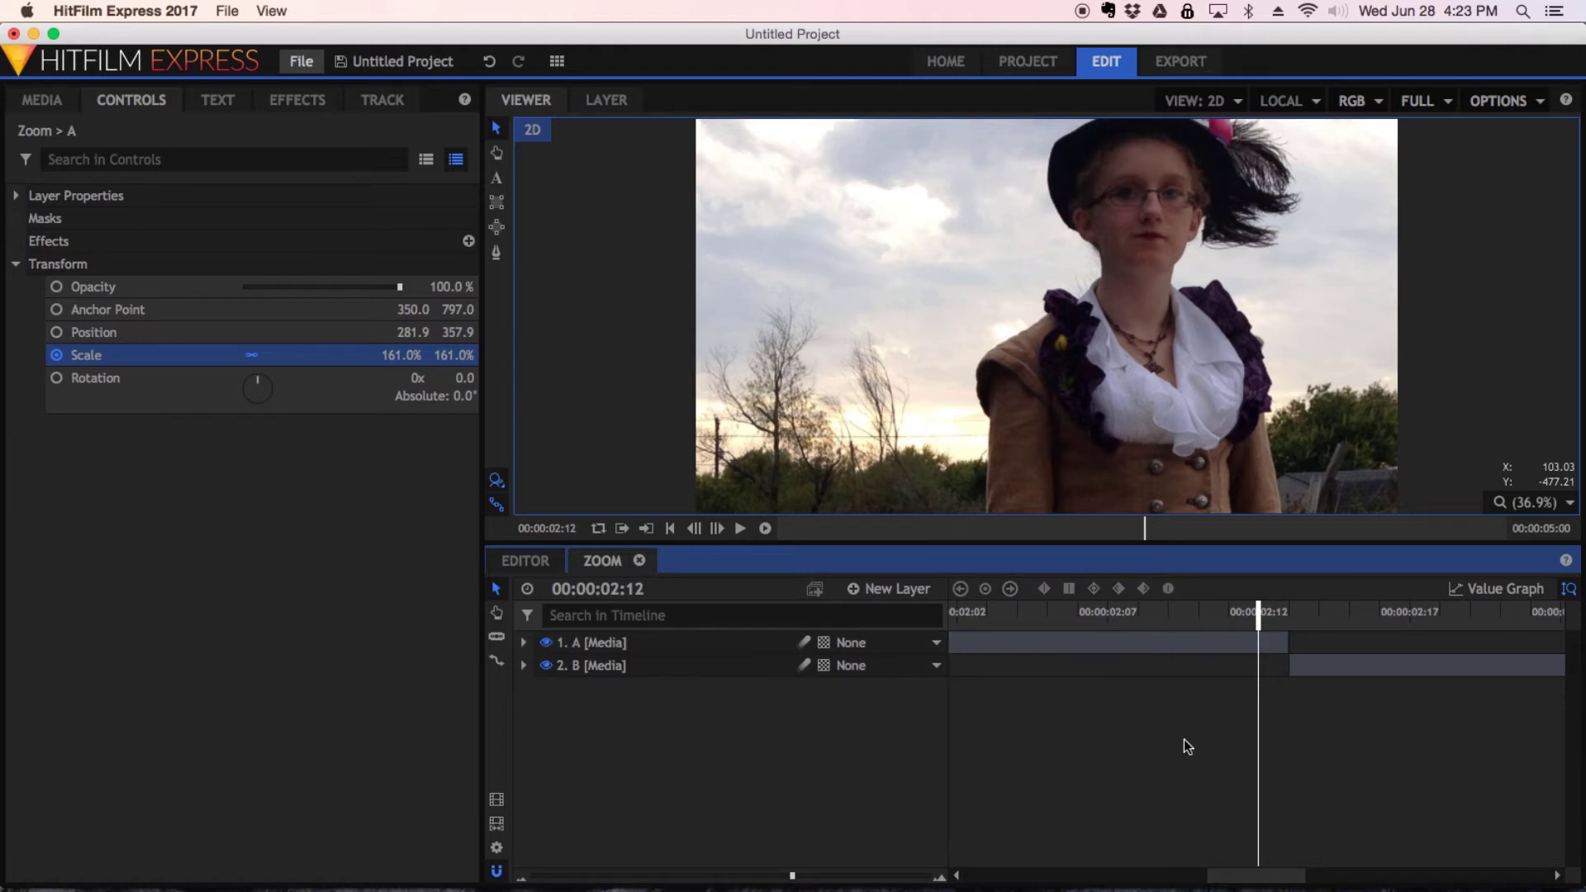
key("Right")
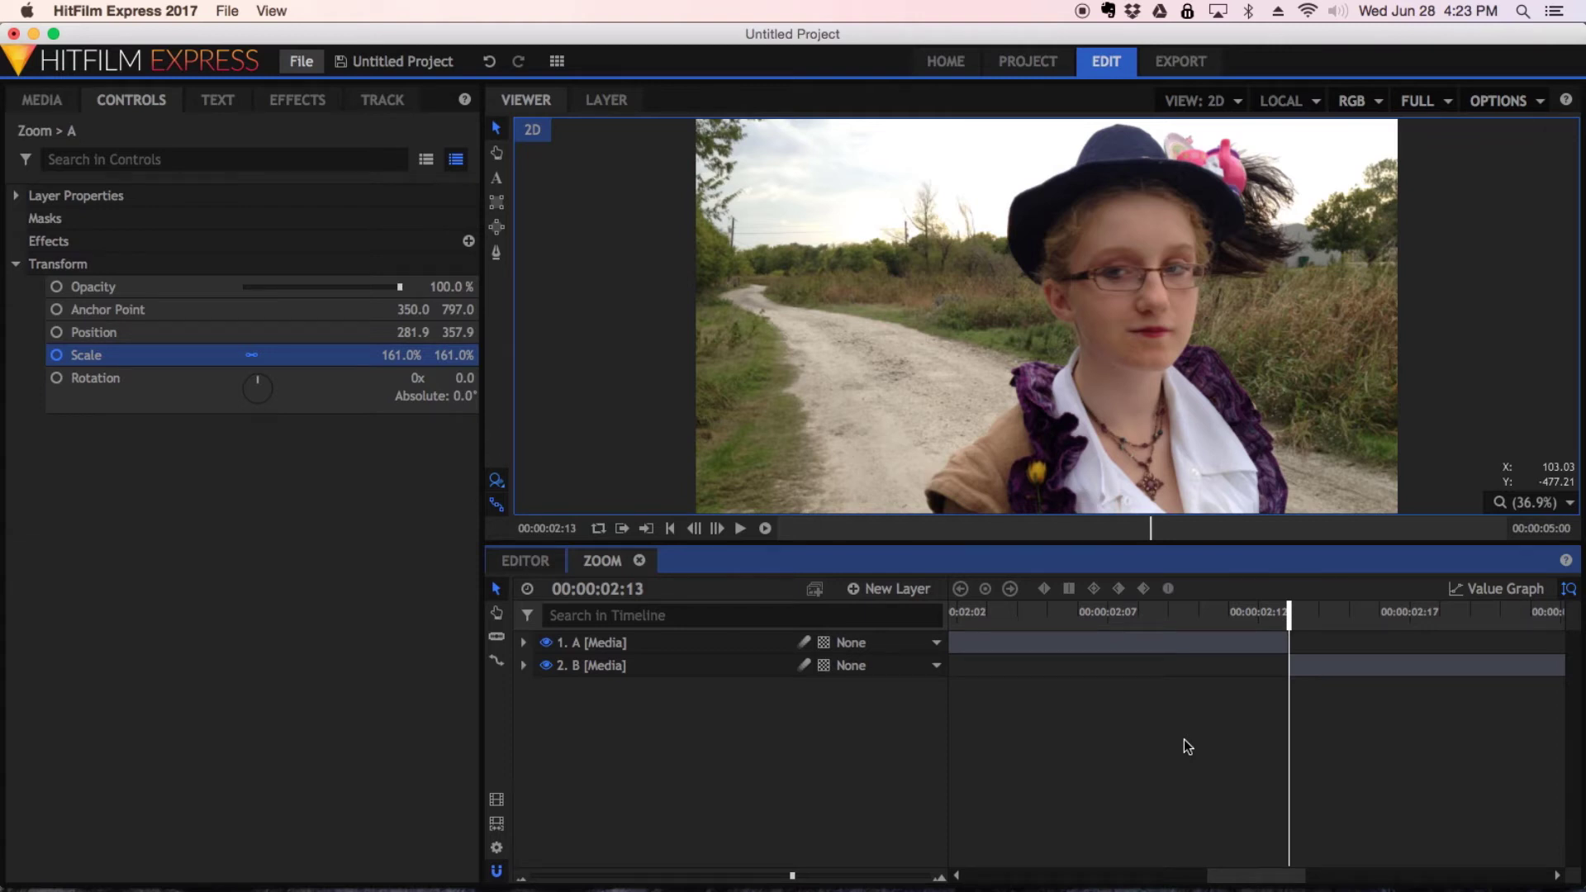
Step back and forth across the A-to-B cut at 2:13, then select layer B
key("Left")
key("Right")
key("Left")
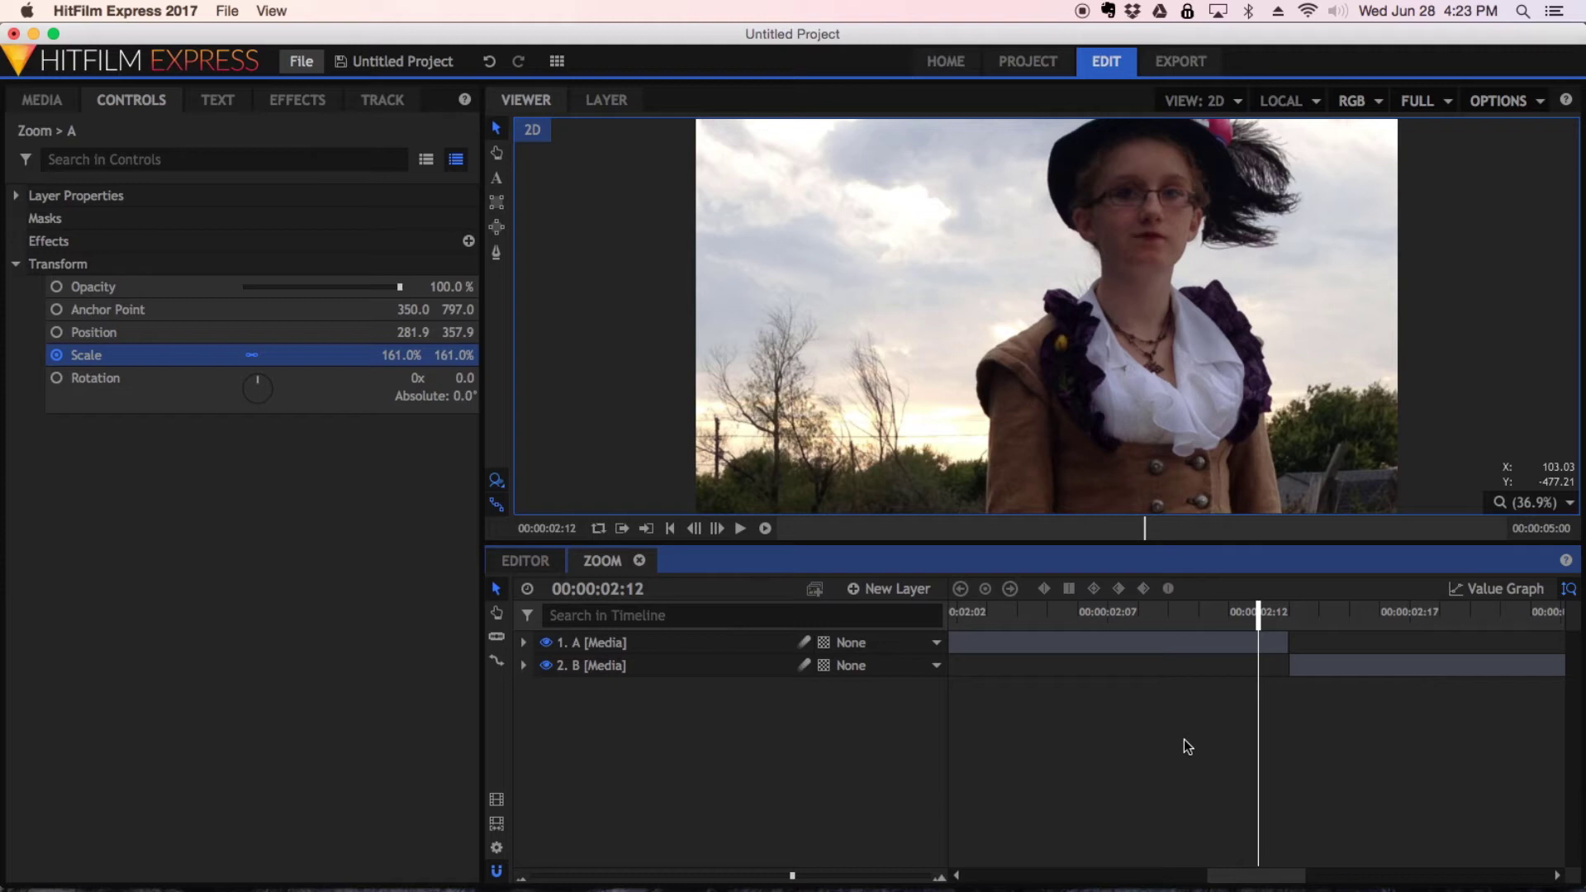
key("Right")
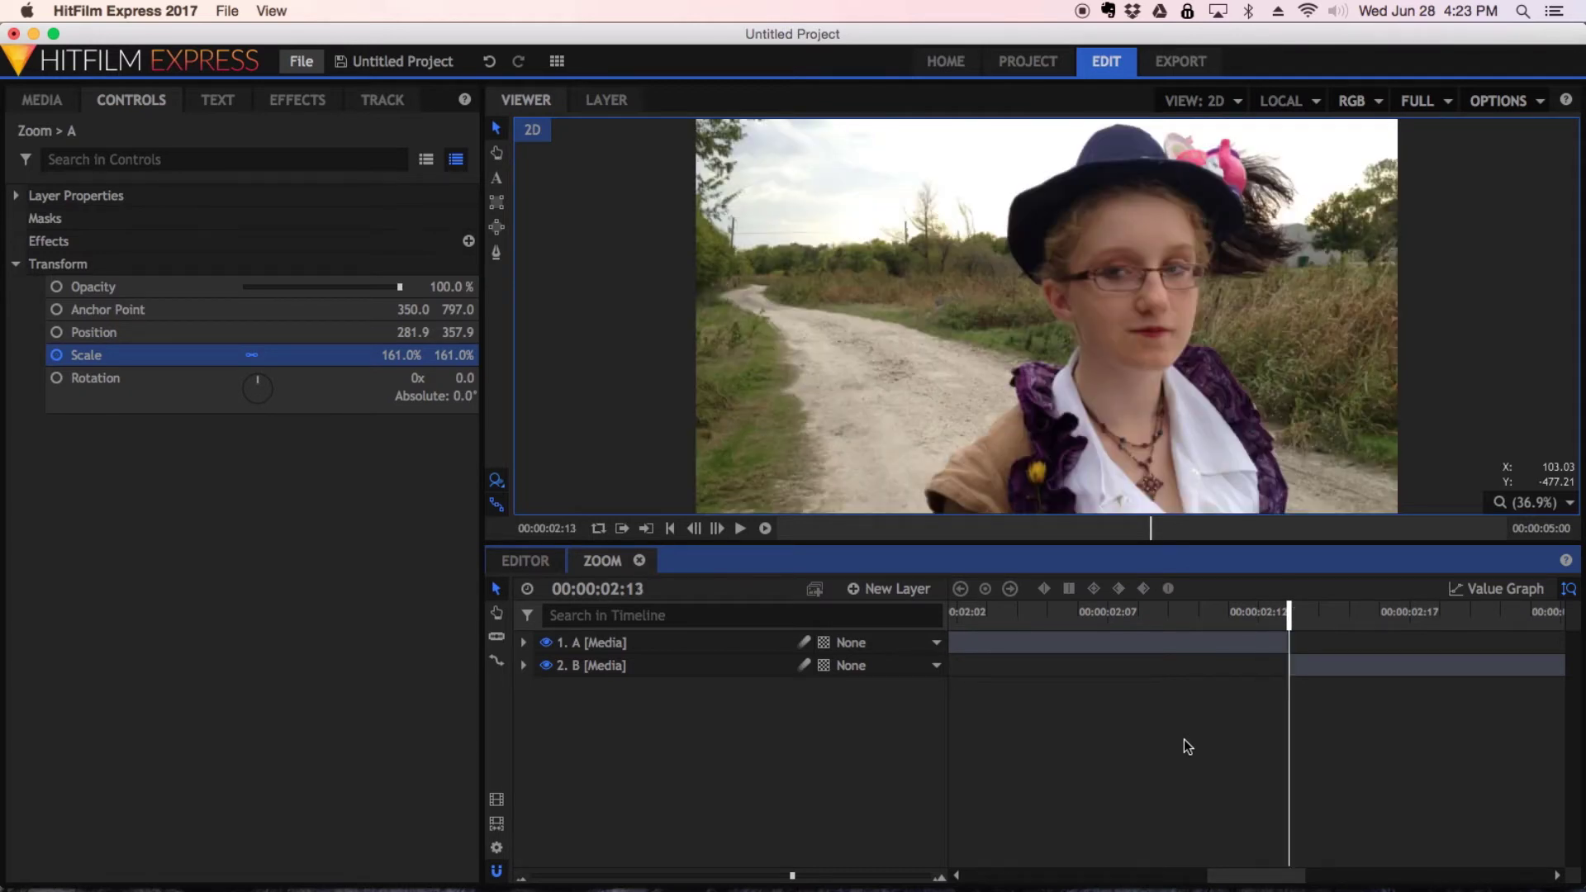
left_click(699, 666)
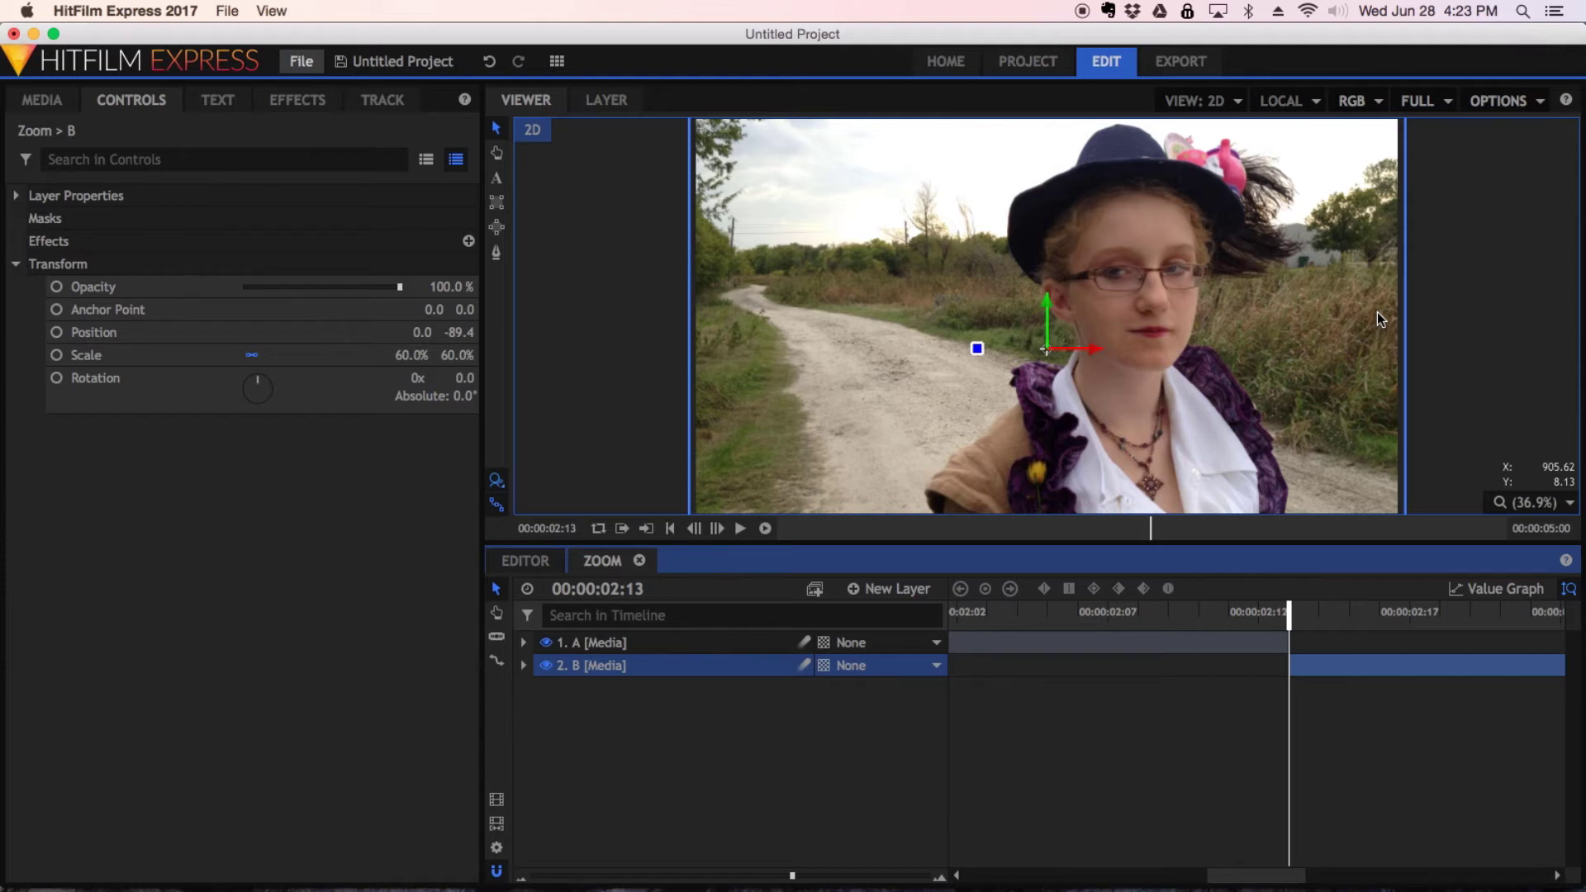
Apply Spherical Warp from the Warp category to layer B and set its Amount to 0
left_click(296, 108)
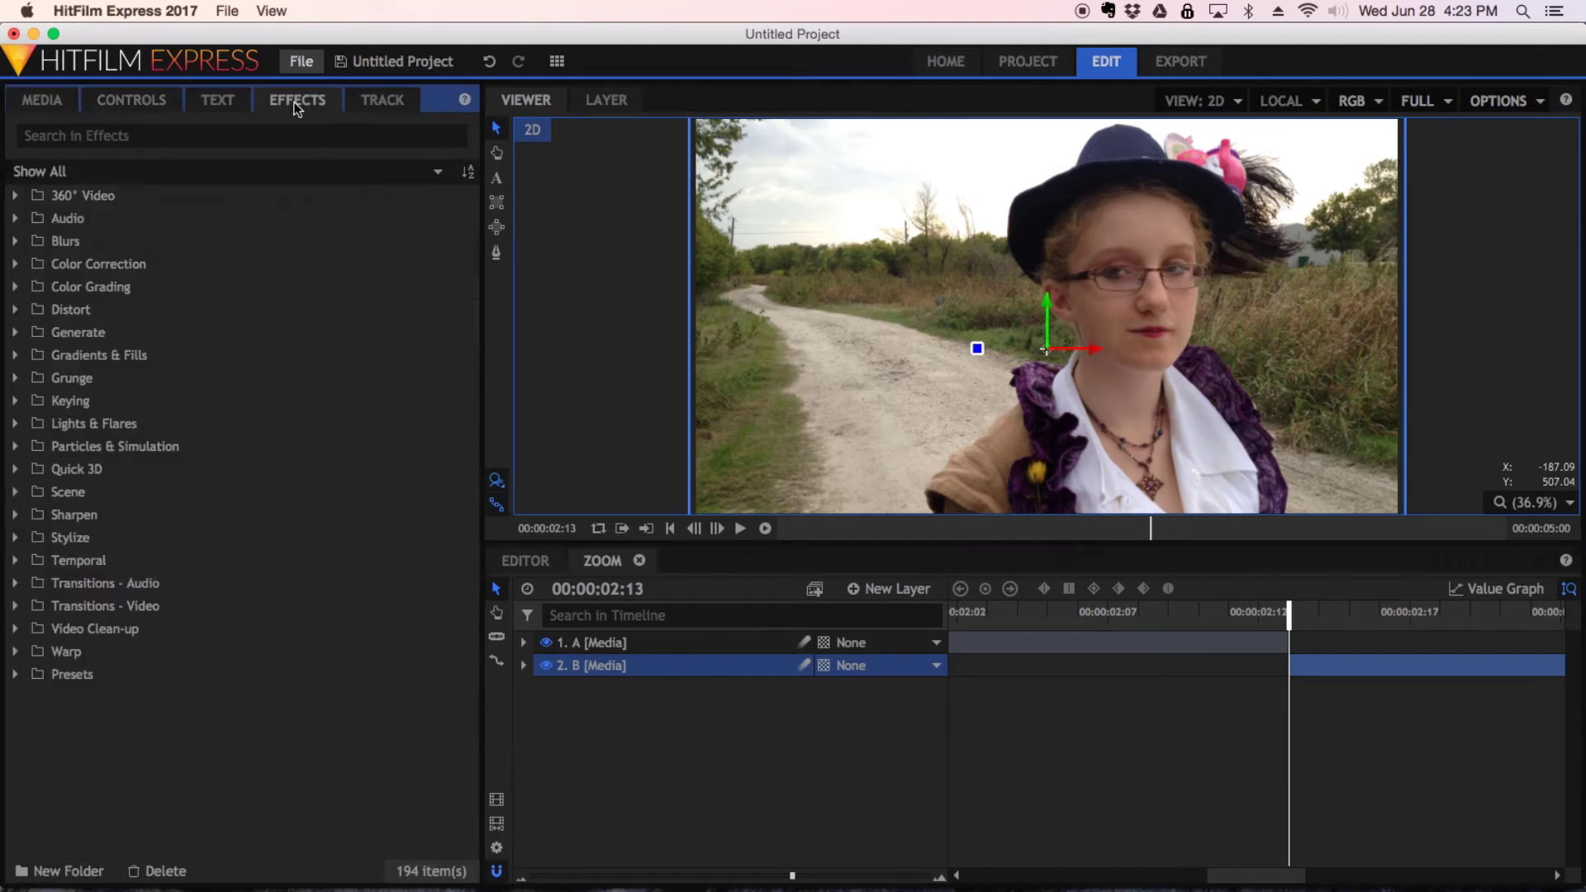
left_click(15, 653)
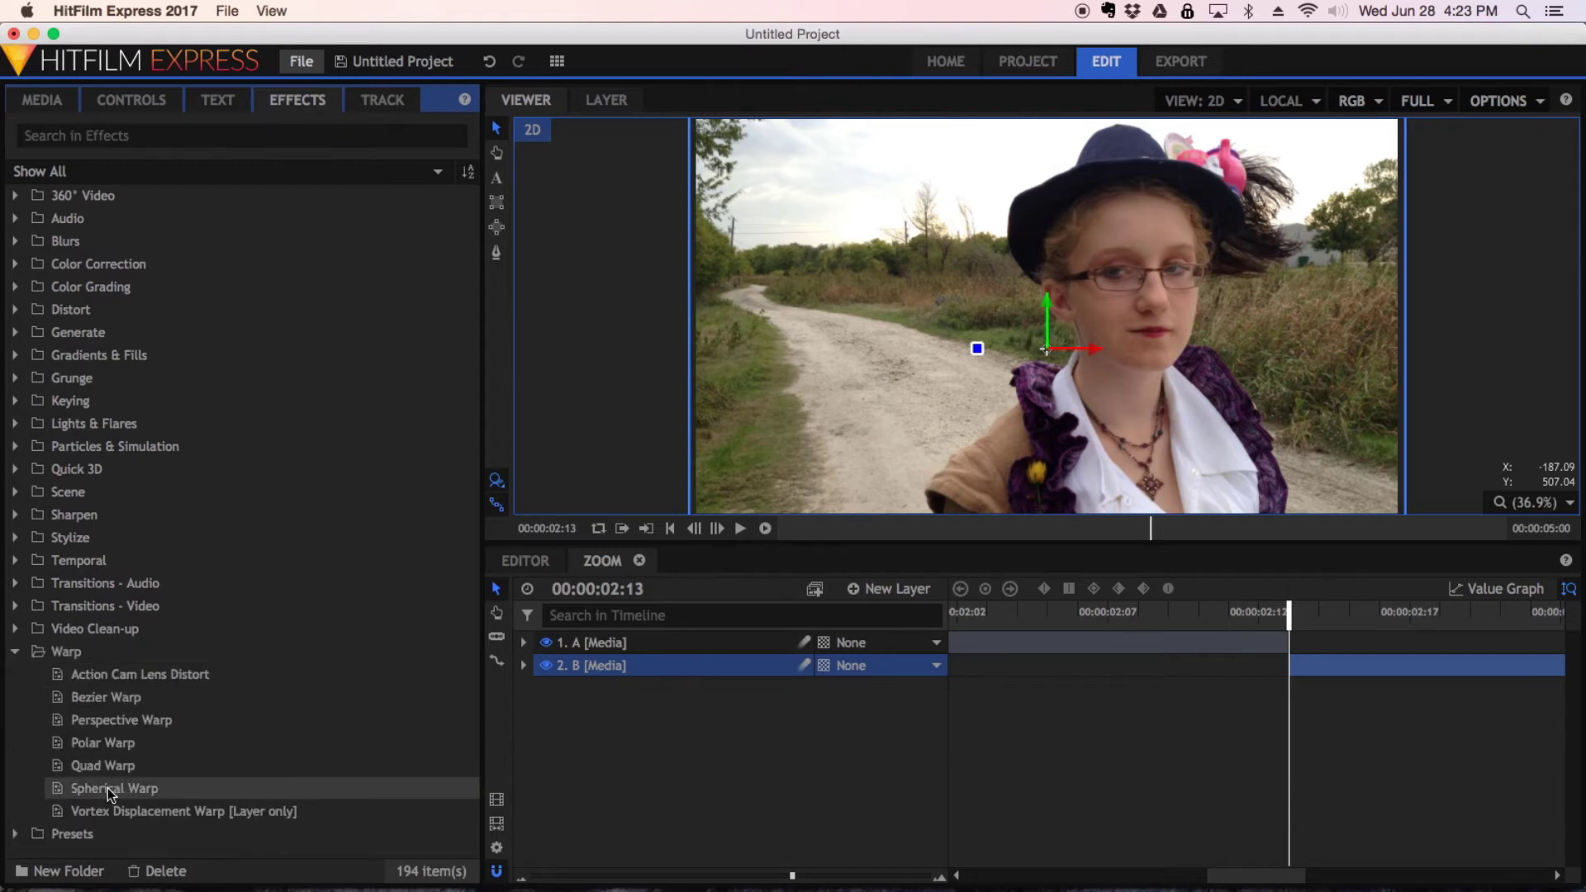
left_click_drag(107, 786, 686, 663)
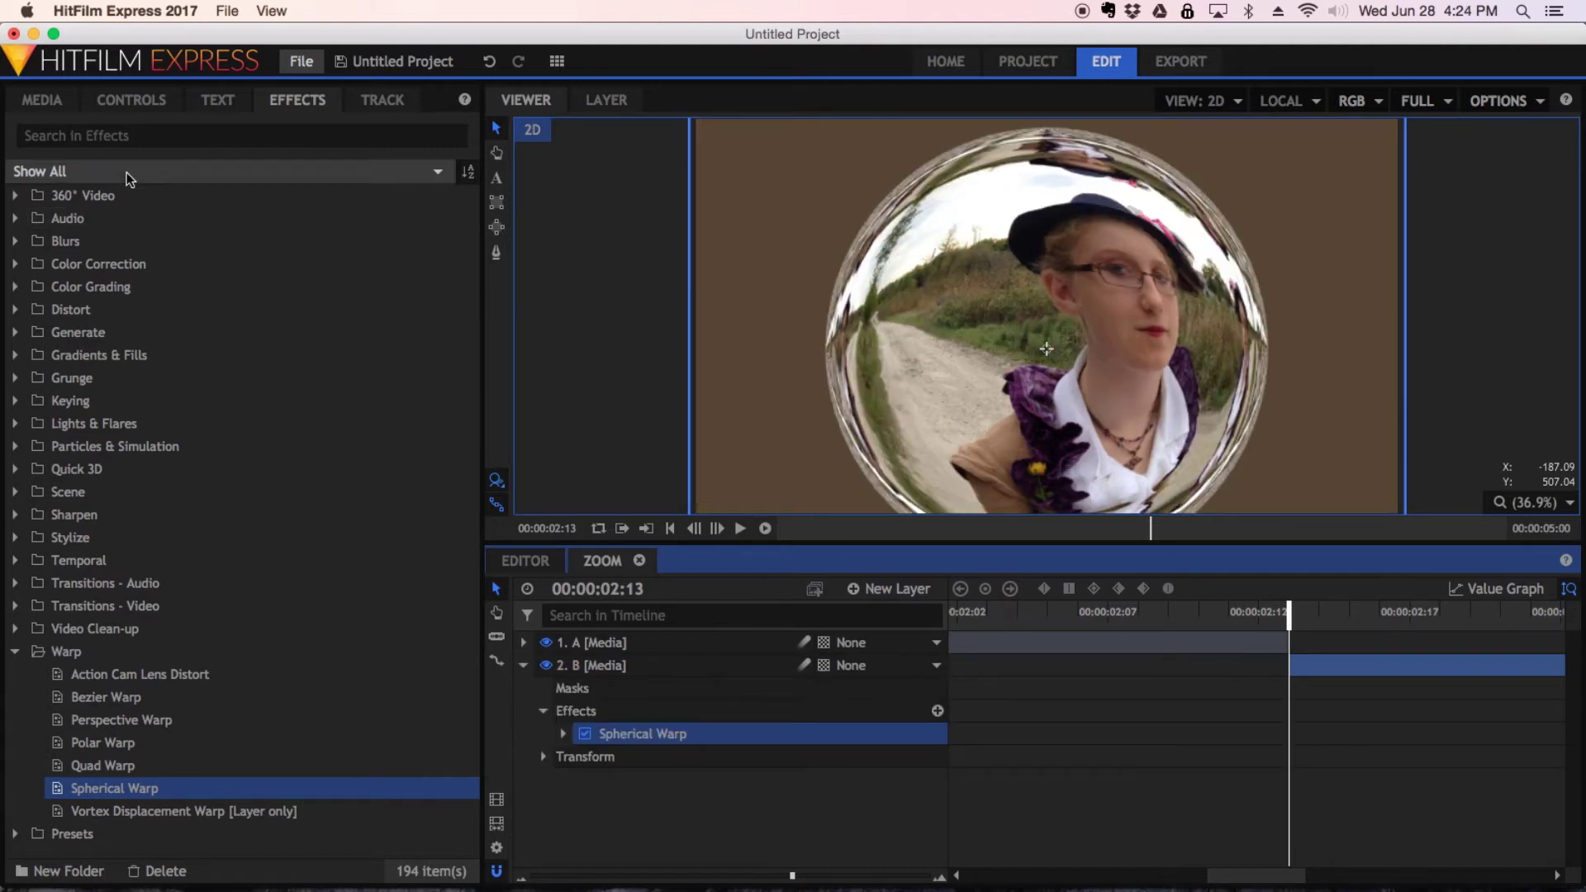
left_click(122, 98)
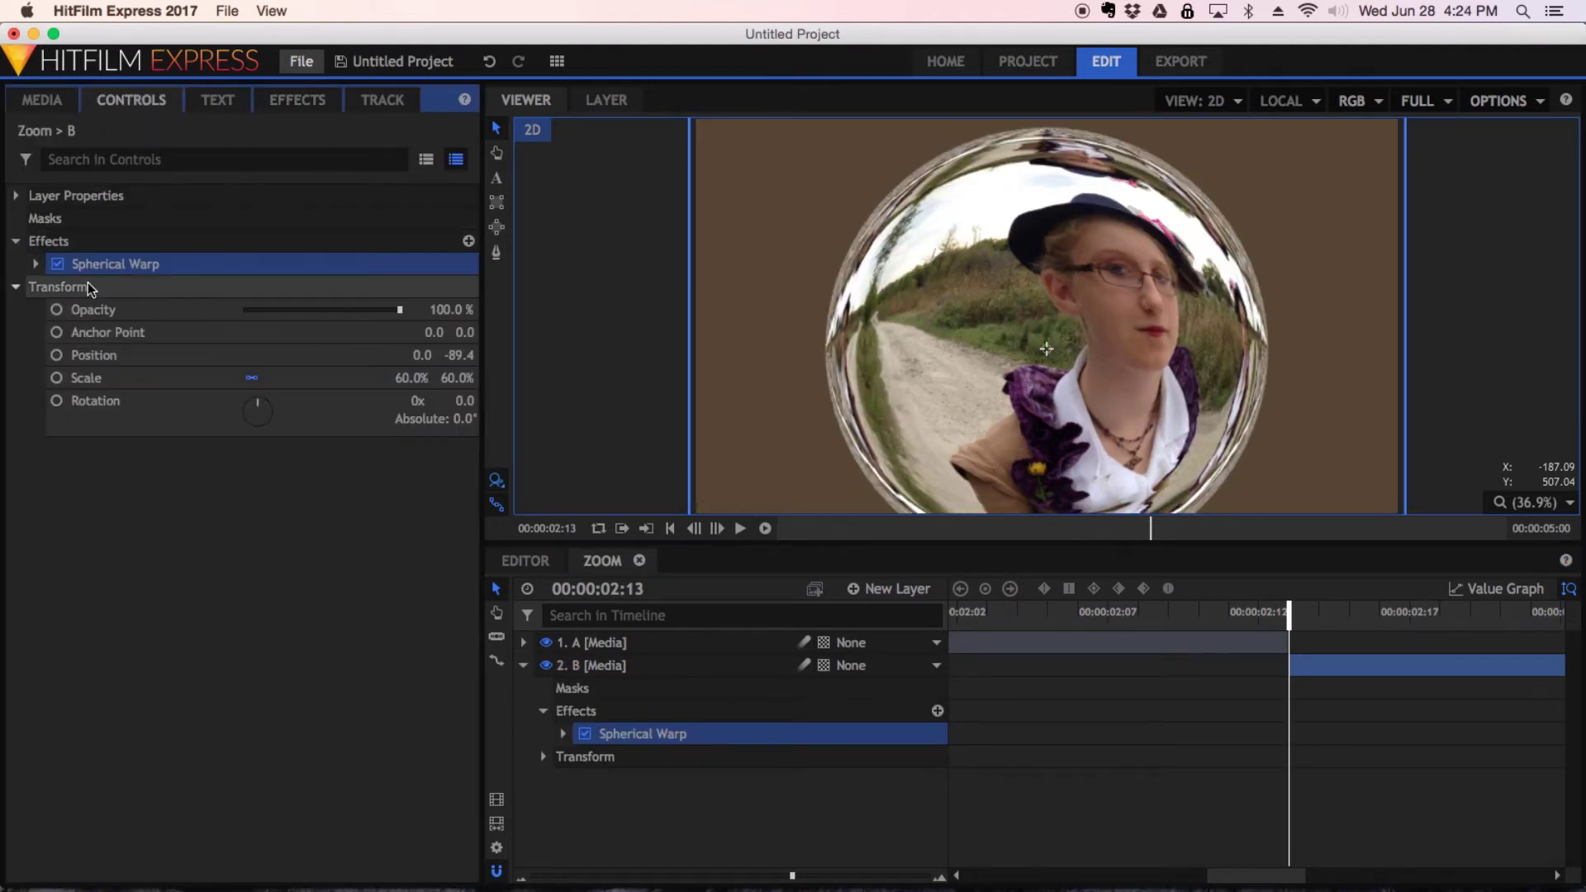
left_click(35, 265)
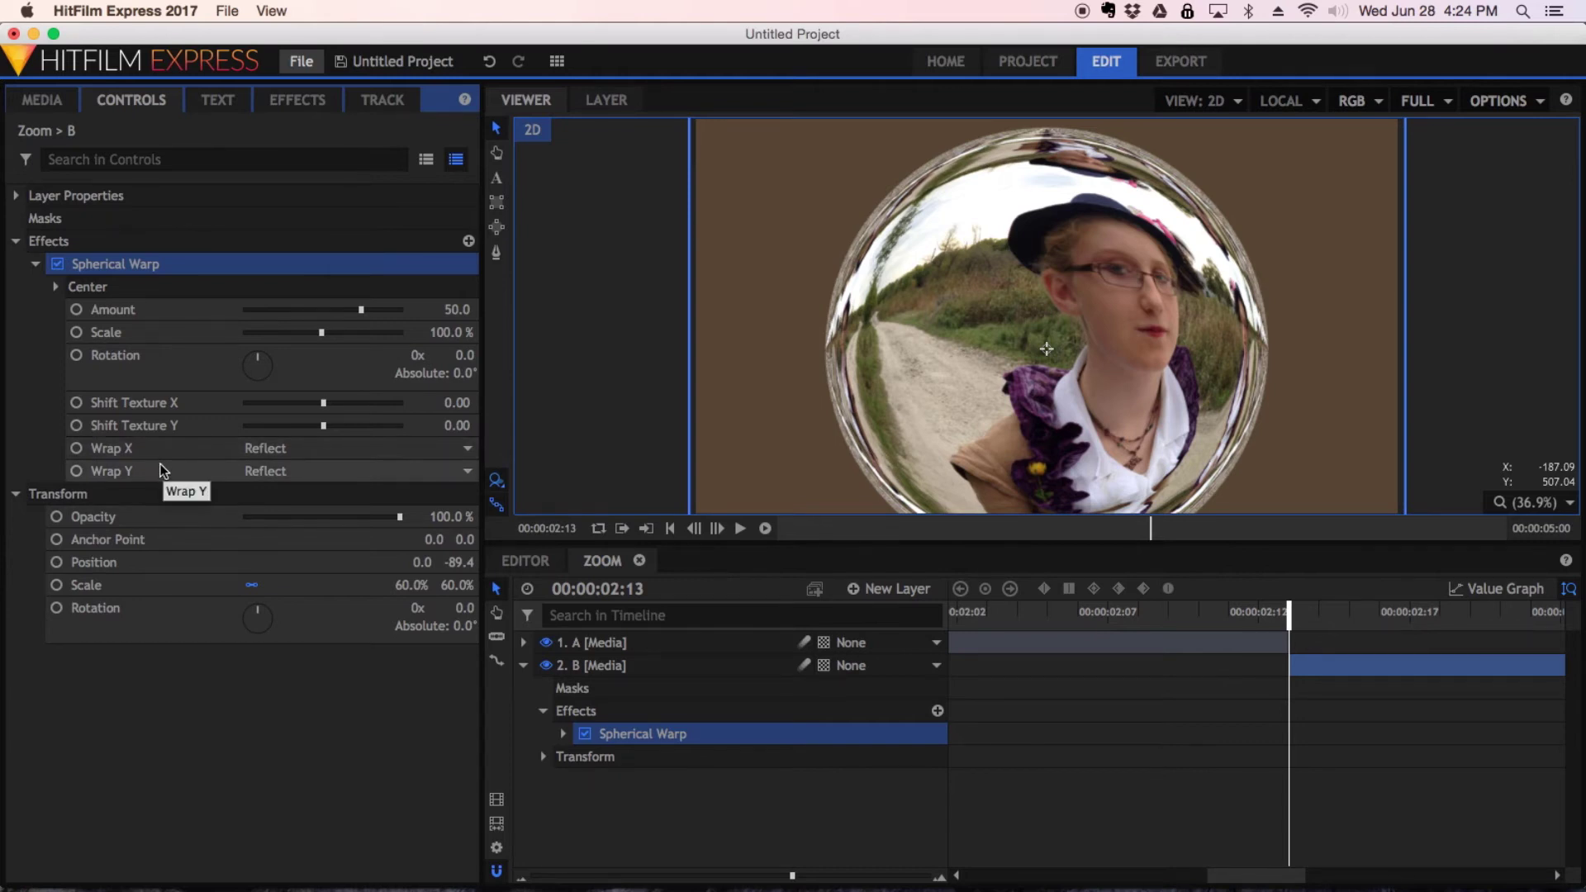
left_click(451, 310)
type("0")
key("Return")
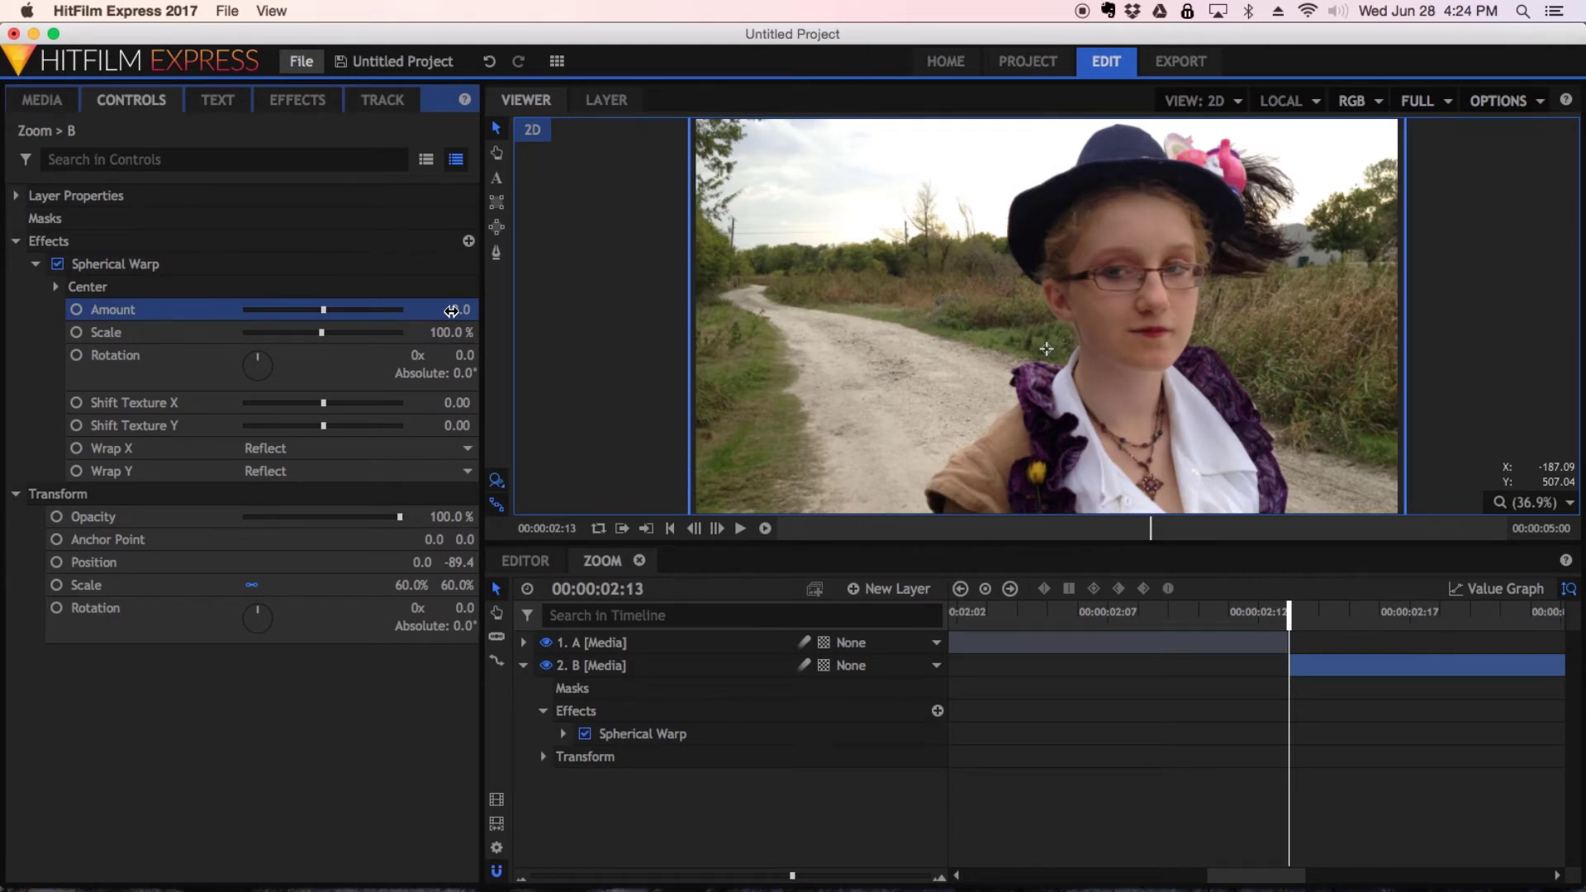
Set the Spherical Warp Scale to 50%, then raise it to about 73.6%
left_click(453, 332)
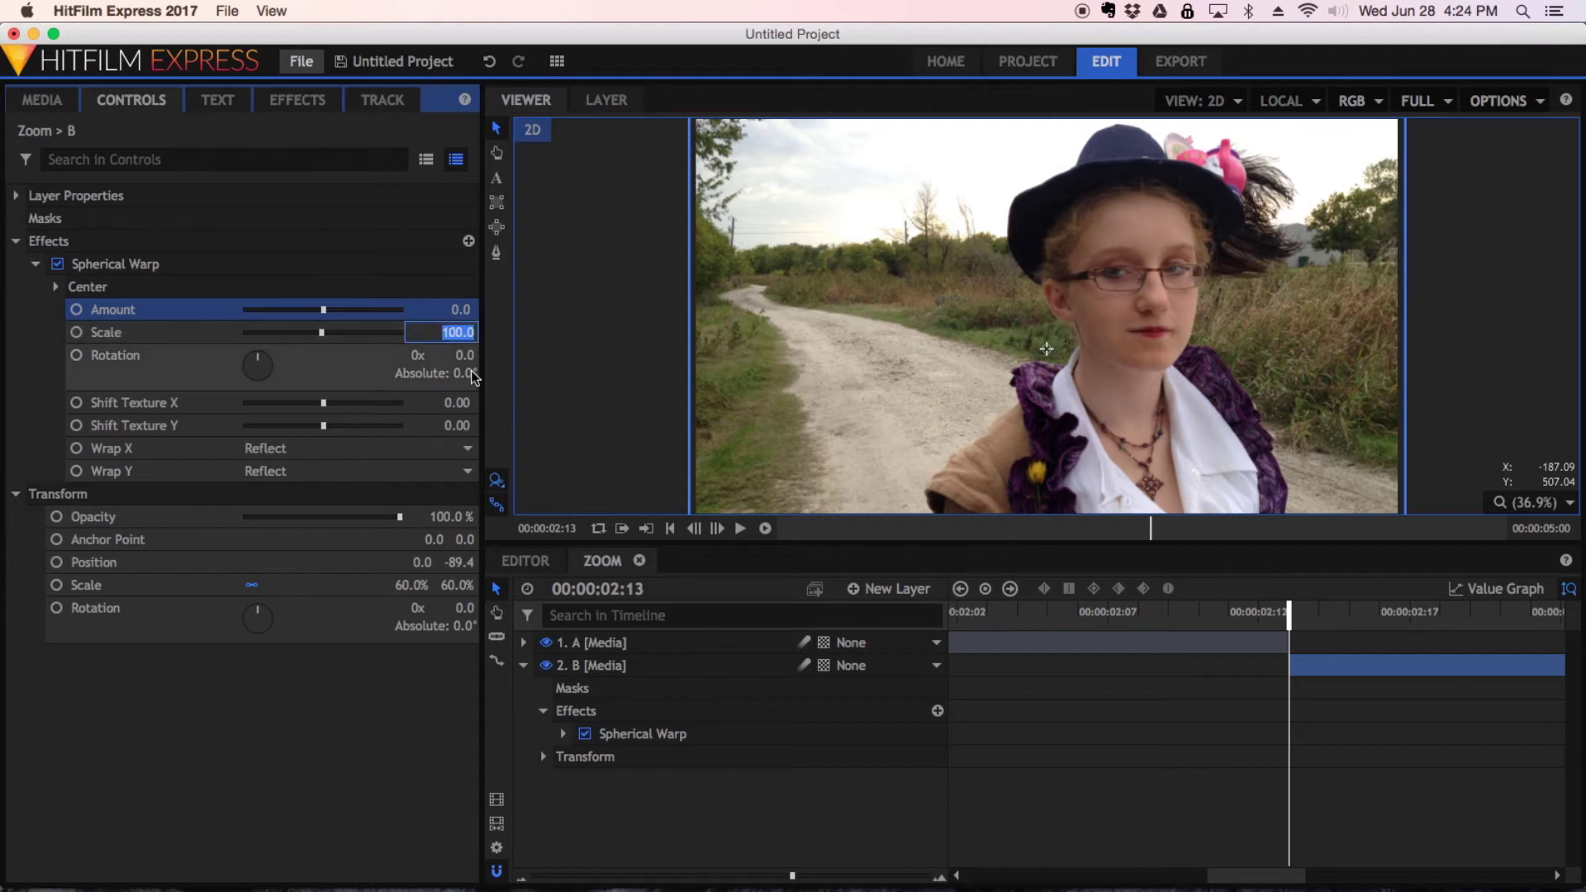
type("50")
key("Return")
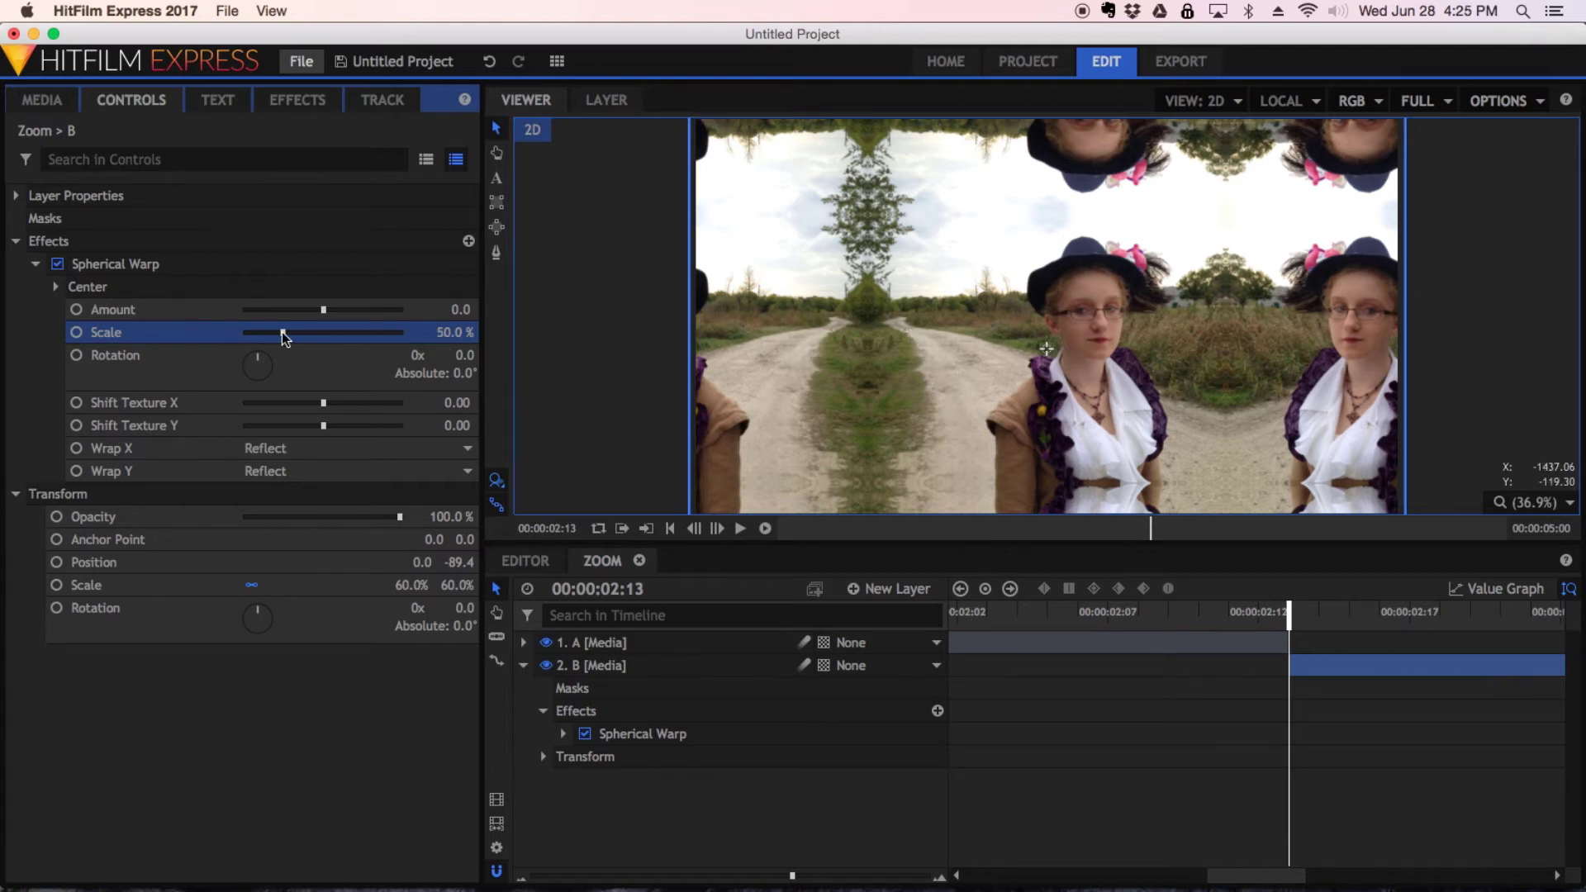
left_click_drag(283, 333, 301, 335)
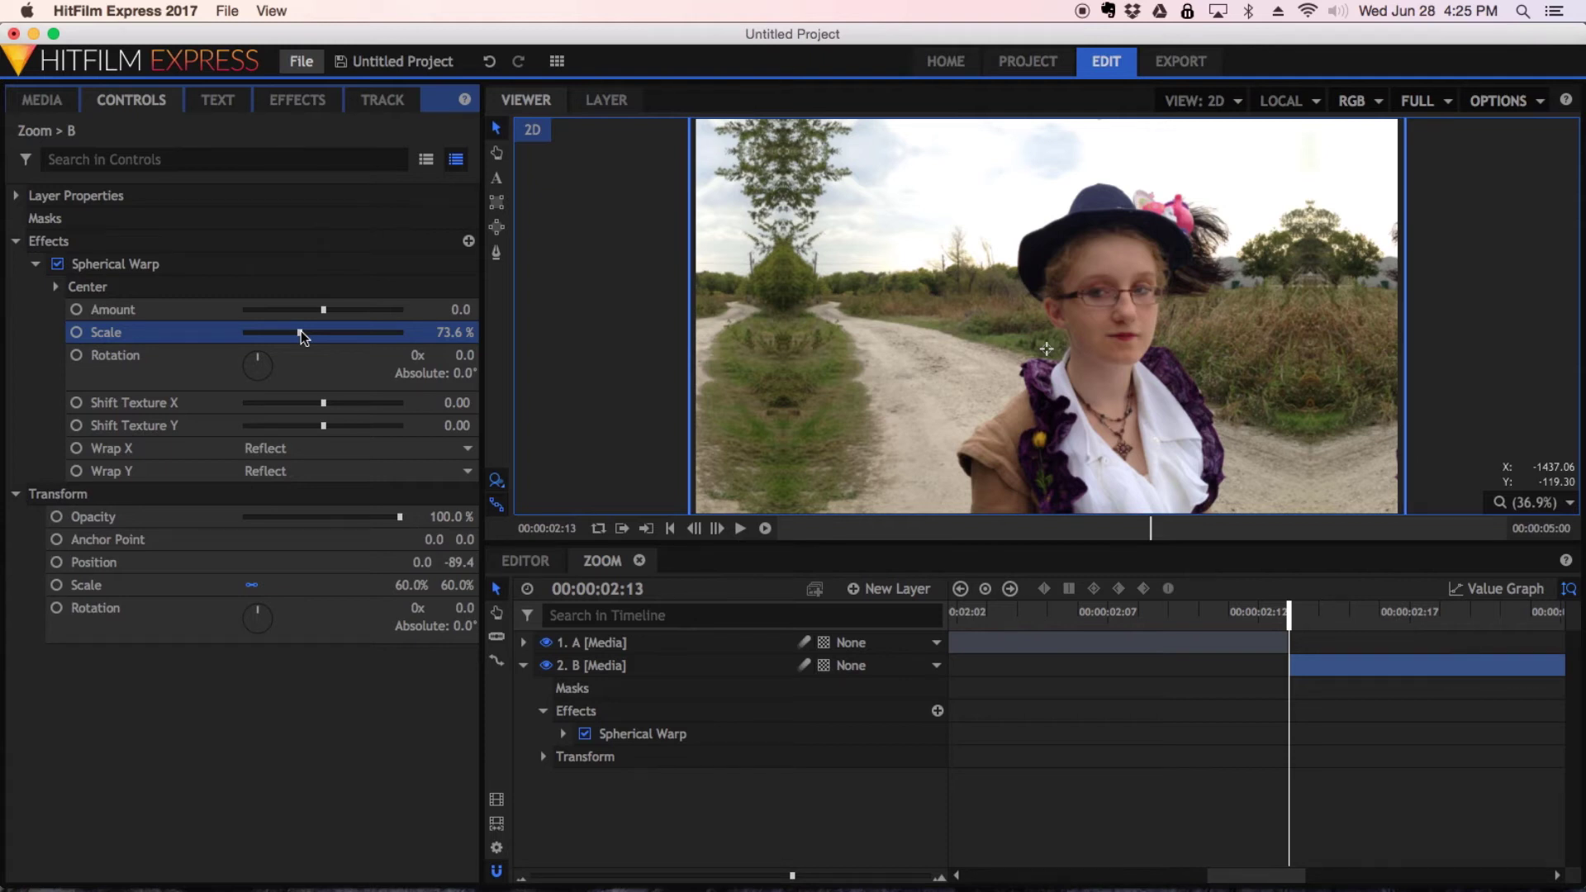
Drag the Spherical Warp centre to 325.3, 763.7, checking its alignment against clip A frame by frame
left_click(57, 287)
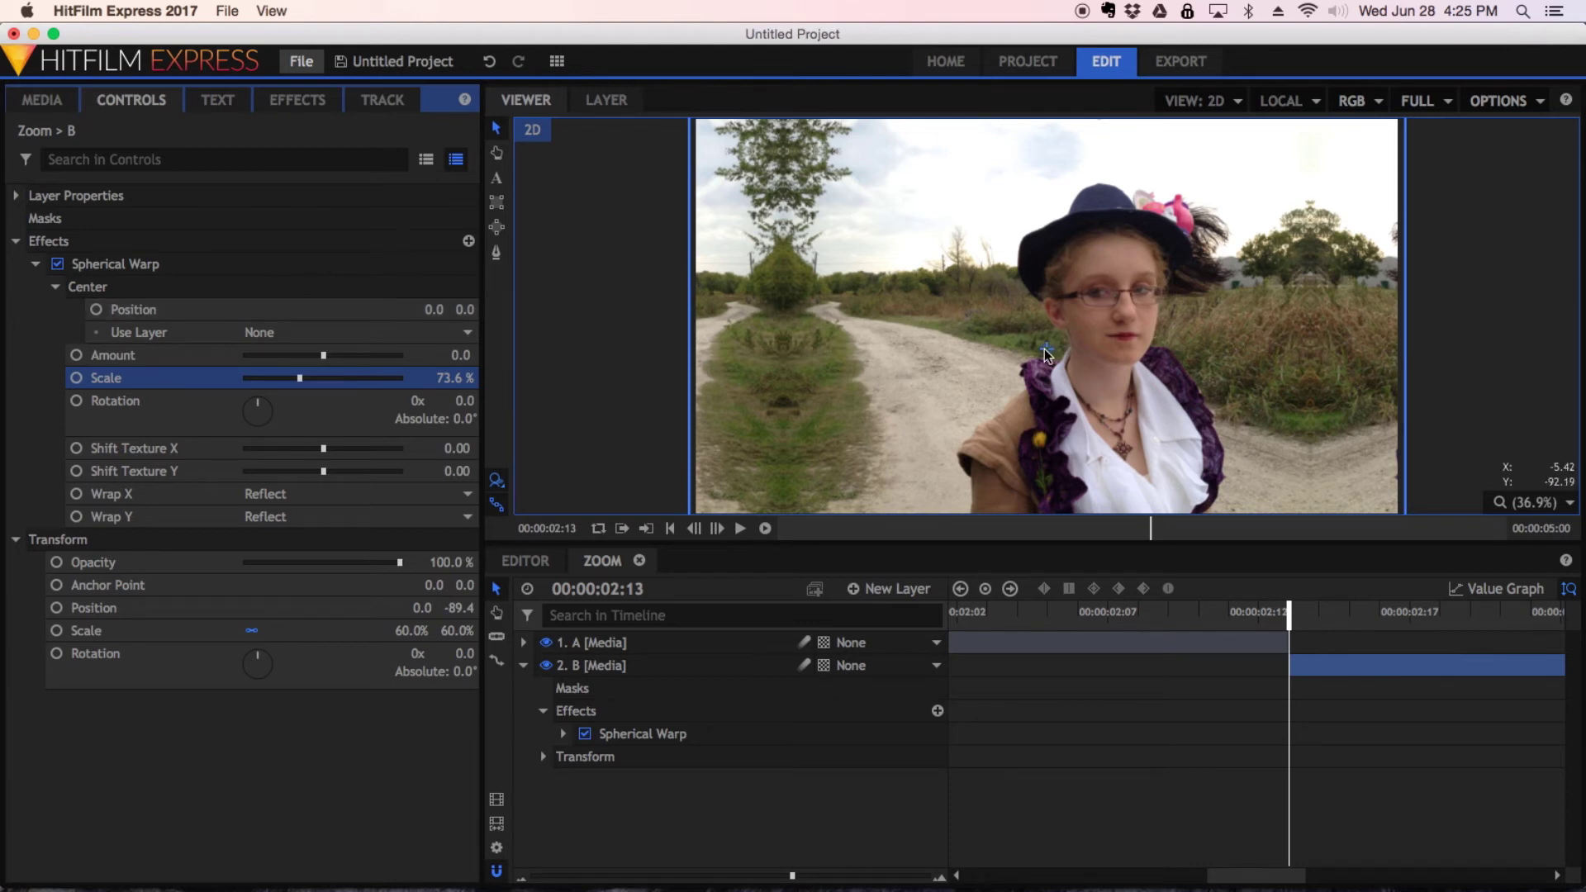
left_click_drag(1045, 355, 1130, 231)
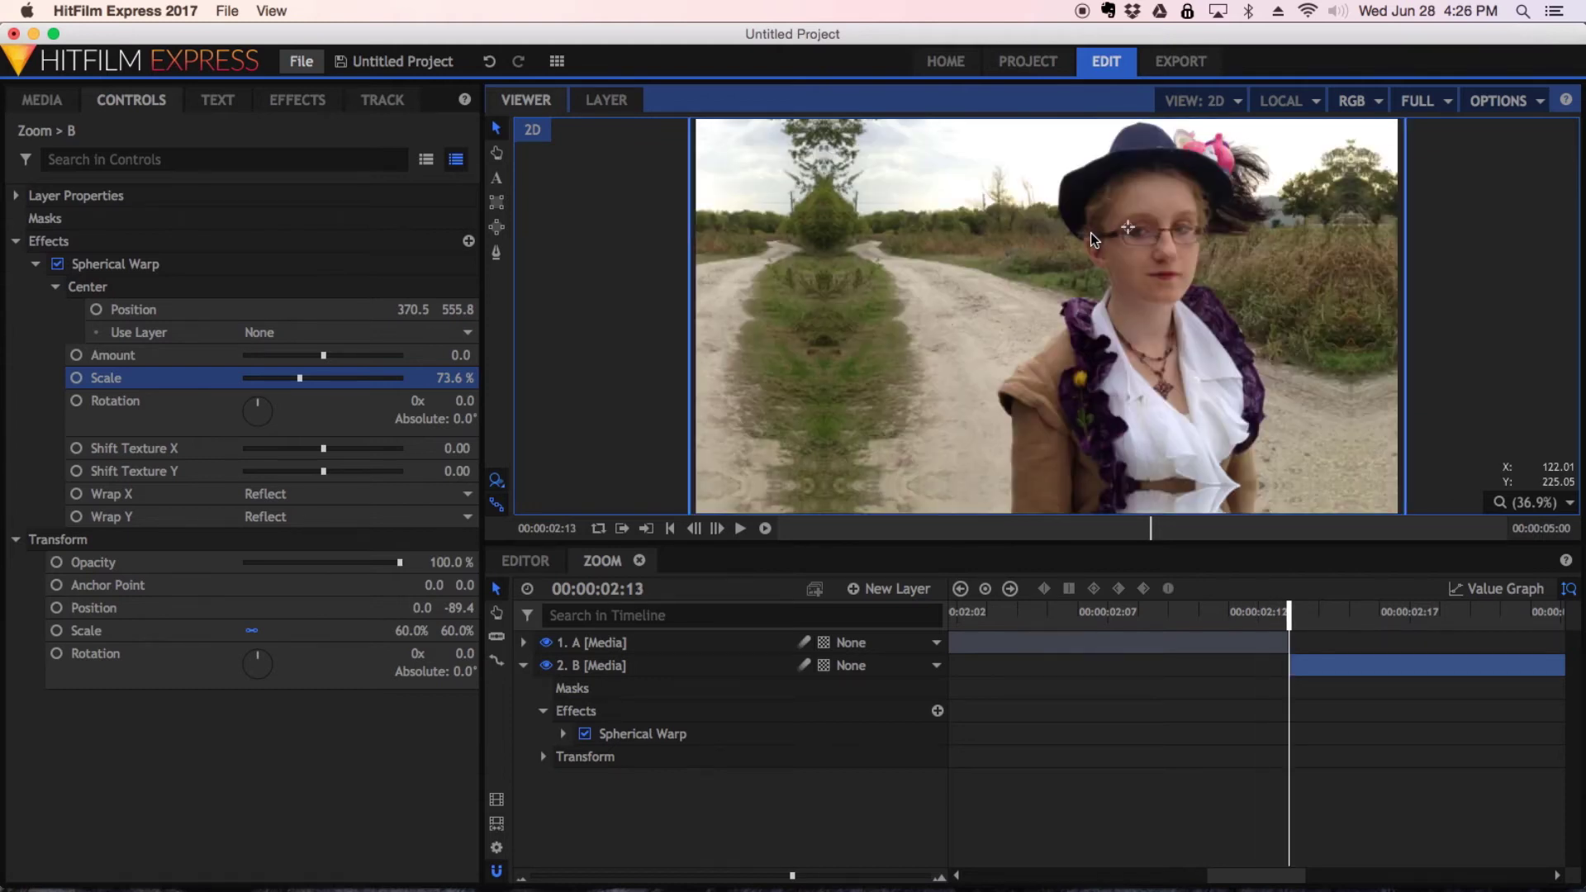
left_click_drag(1128, 228, 1109, 192)
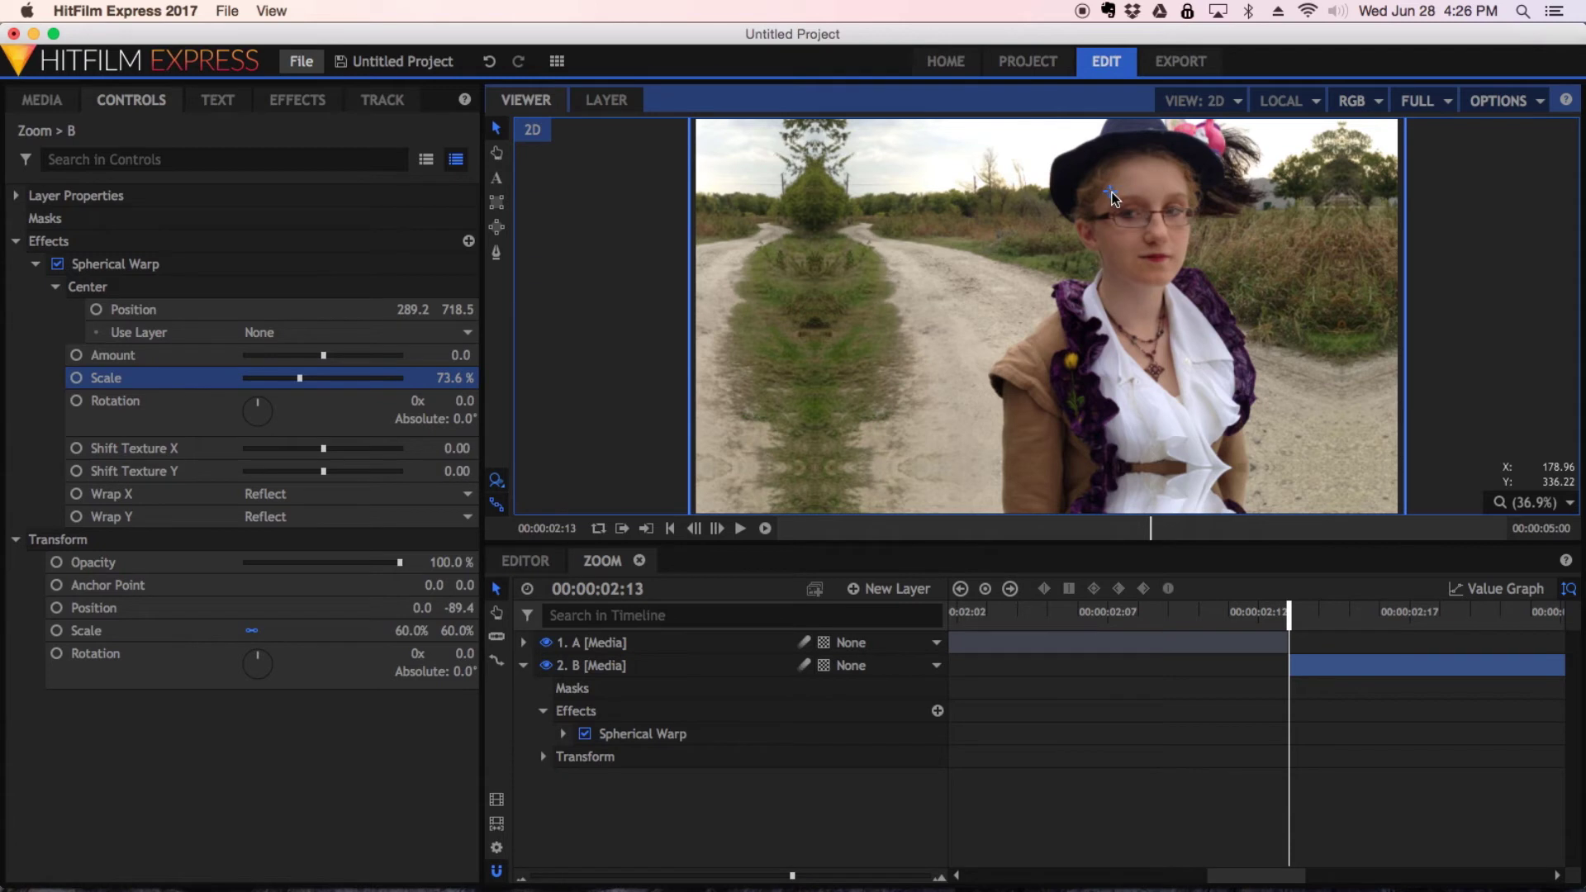
key("Left")
key("Right")
key("Left")
key("Right")
key("Left")
key("Left")
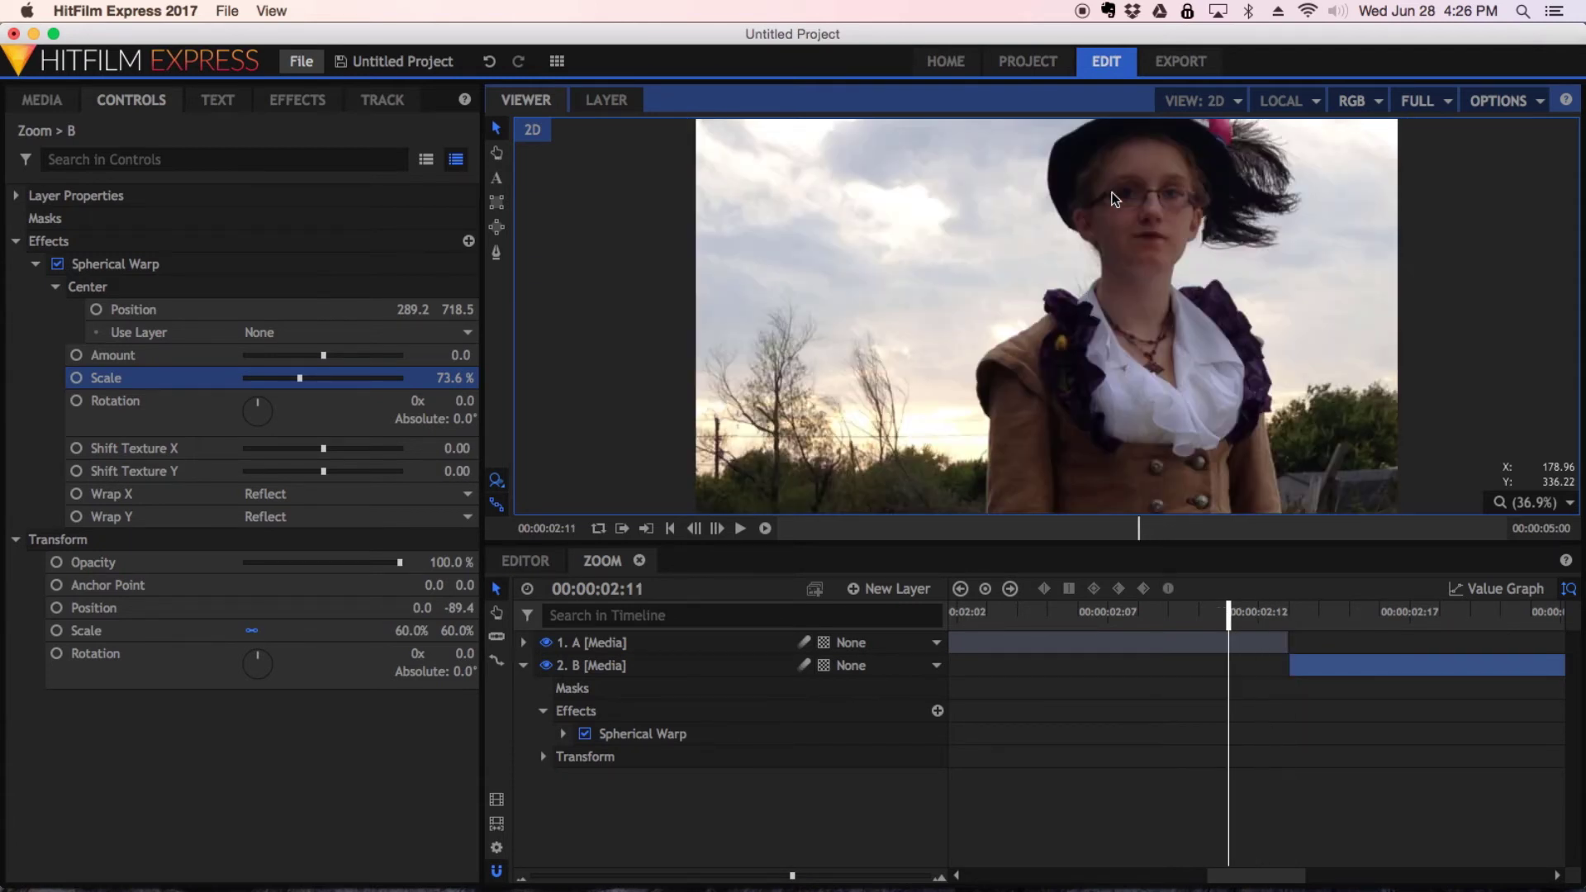
key("Right")
key("Right")
left_click_drag(1110, 196, 1118, 184)
key("Left")
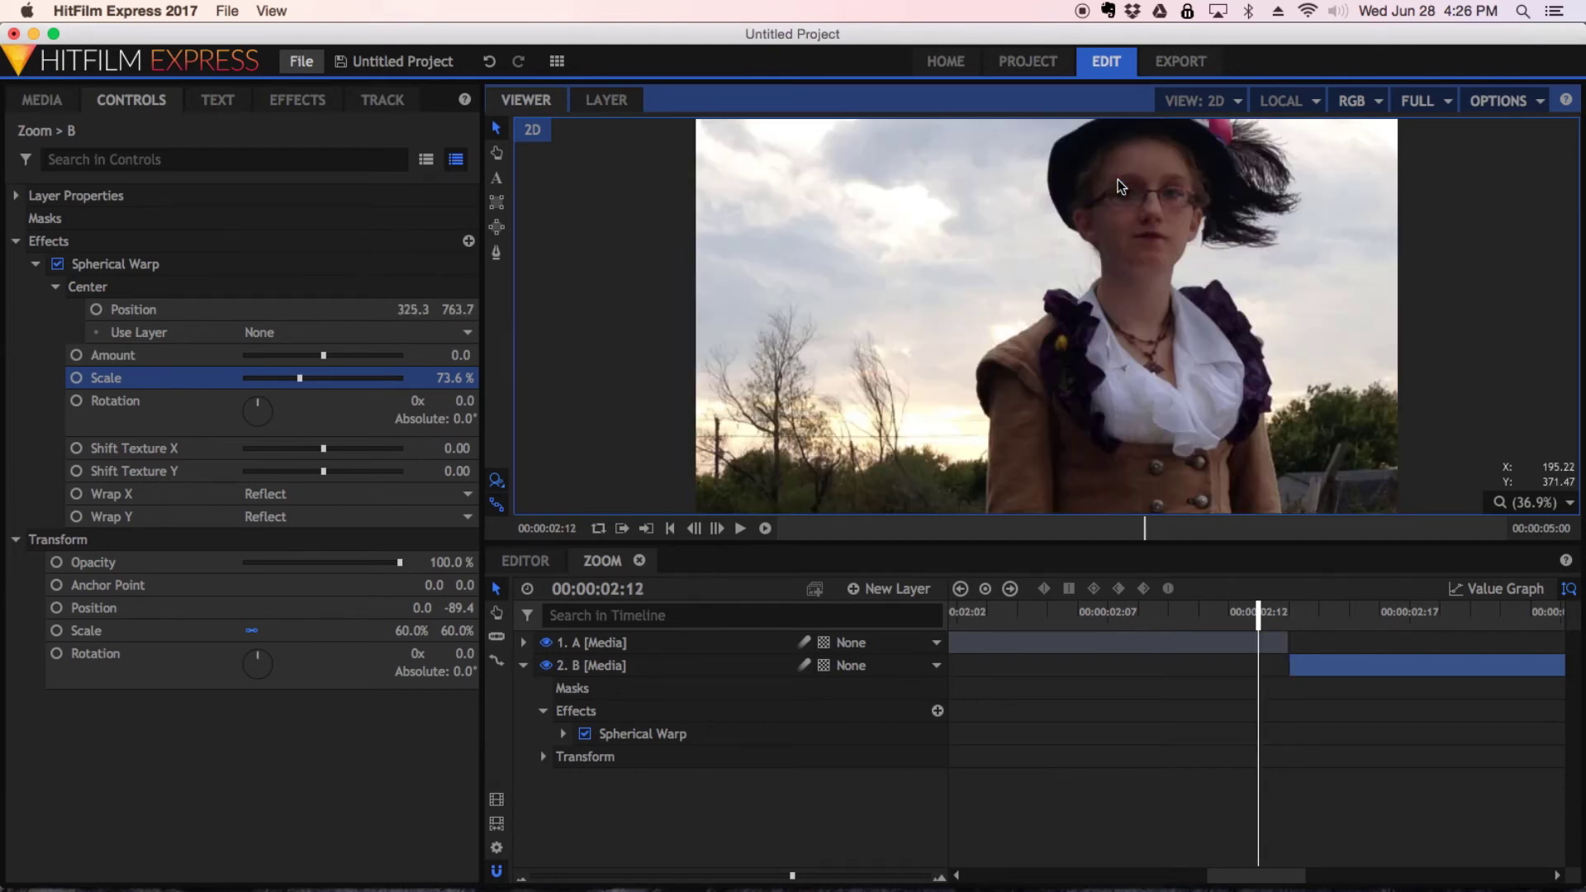
key("Right")
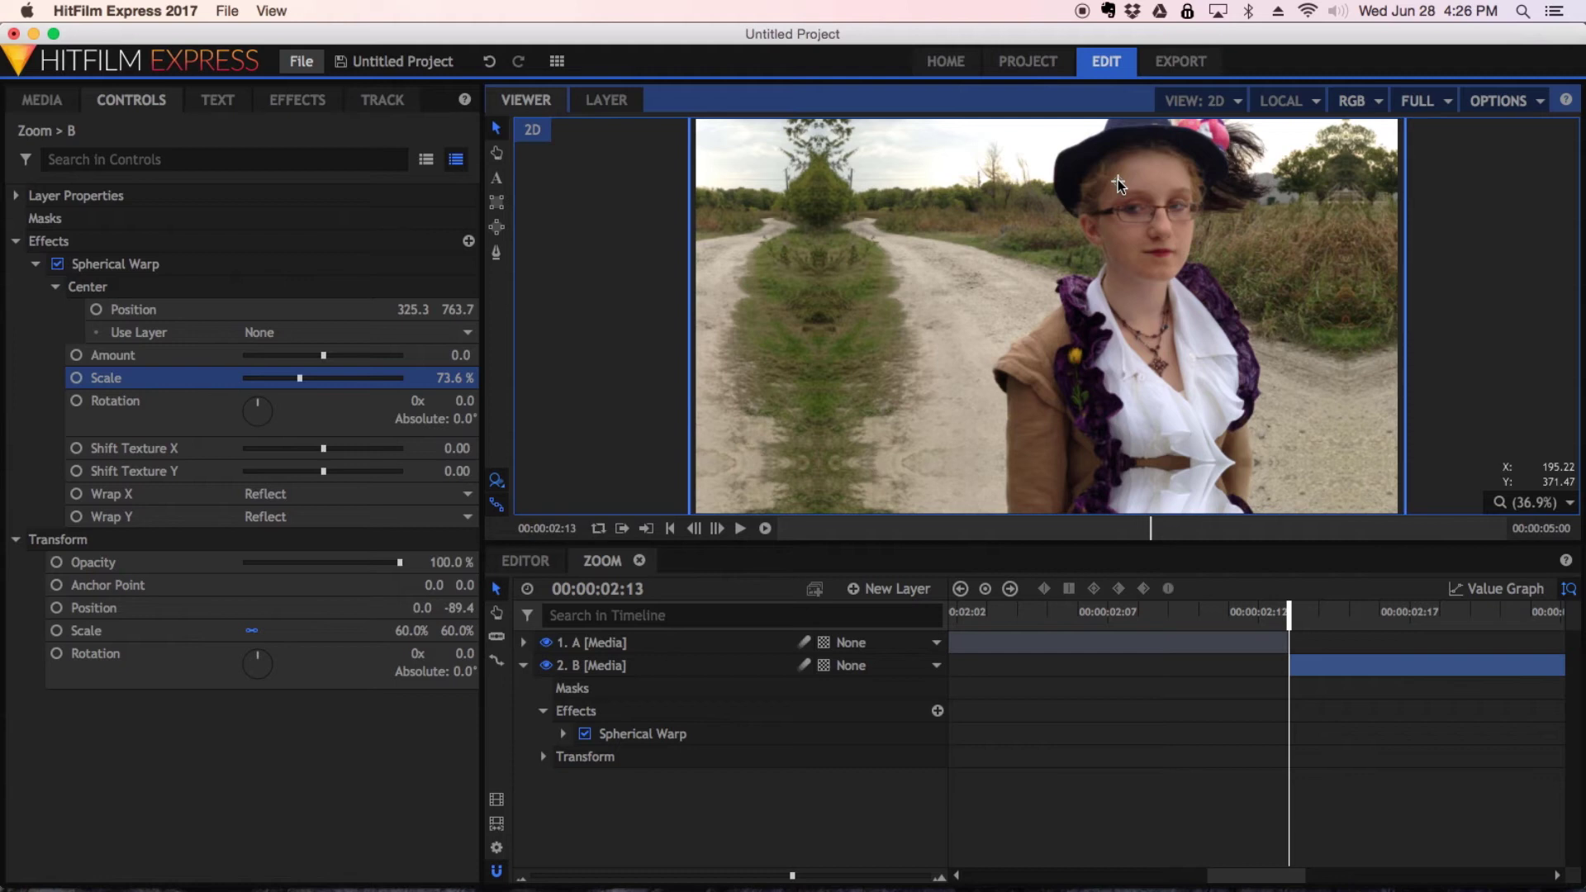
Keyframe warp Position and Scale at 02:13, then set Scale 100 and centre 0, 0 at 02:21
left_click(97, 310)
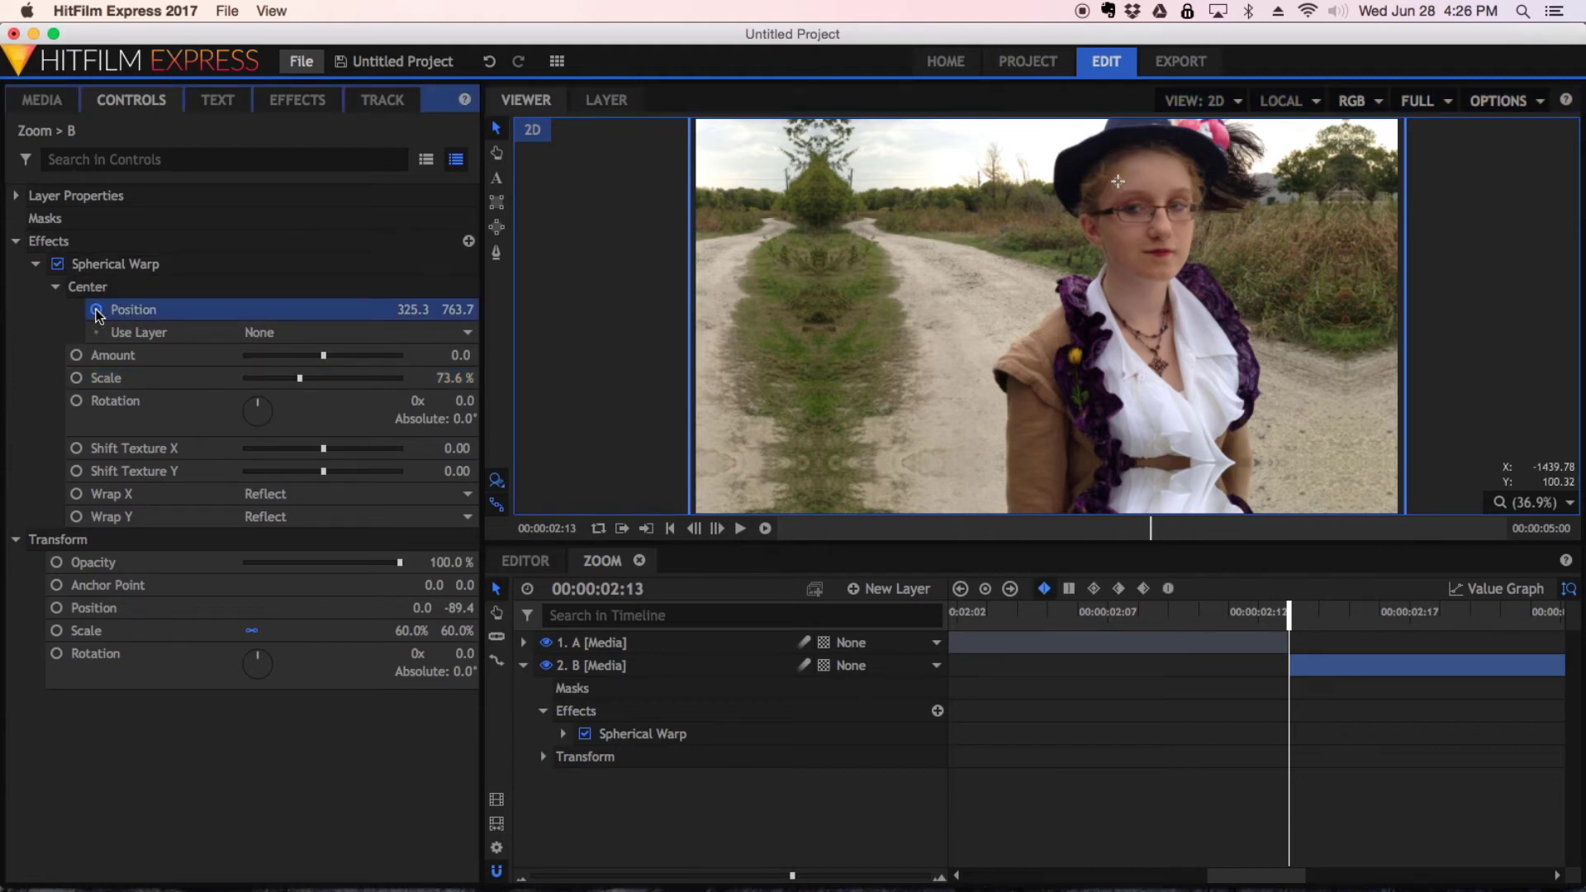
left_click(77, 378)
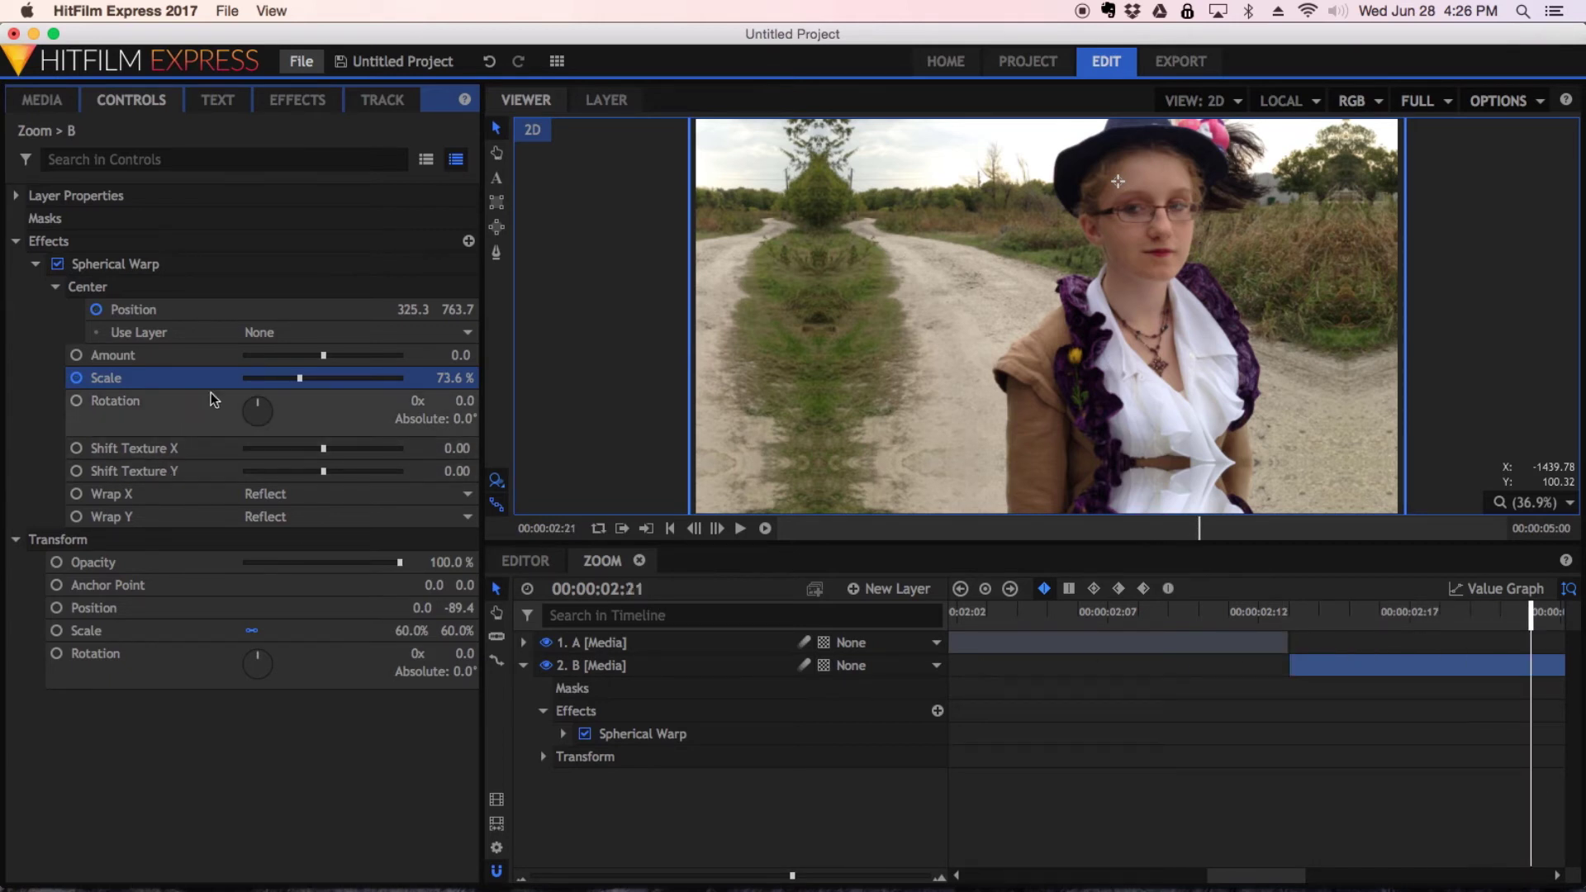
left_click(459, 378)
type("100")
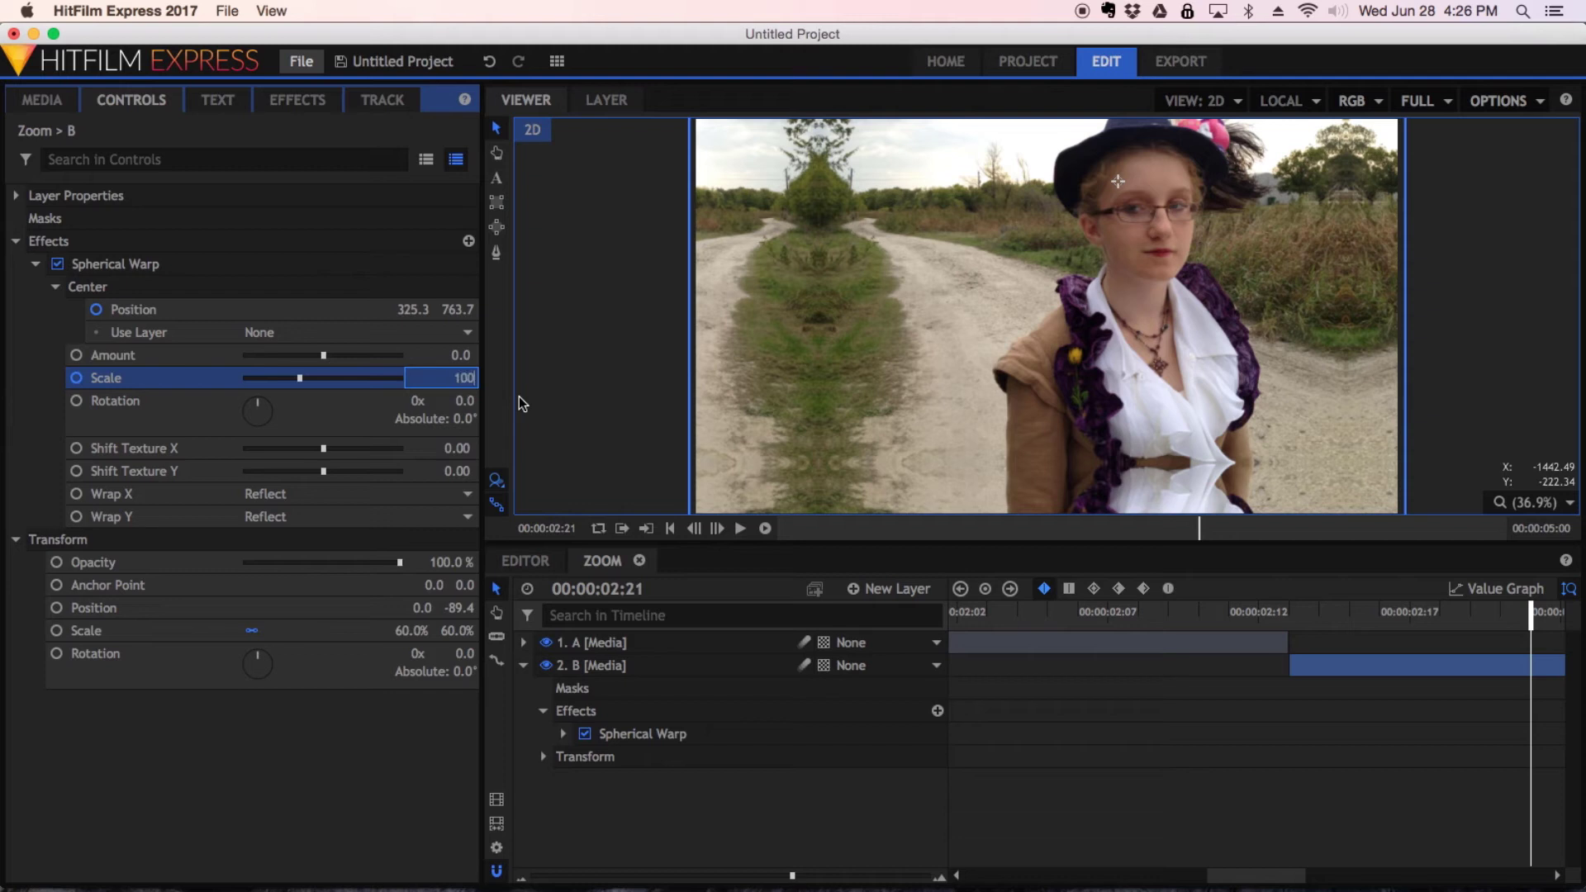
key("Return")
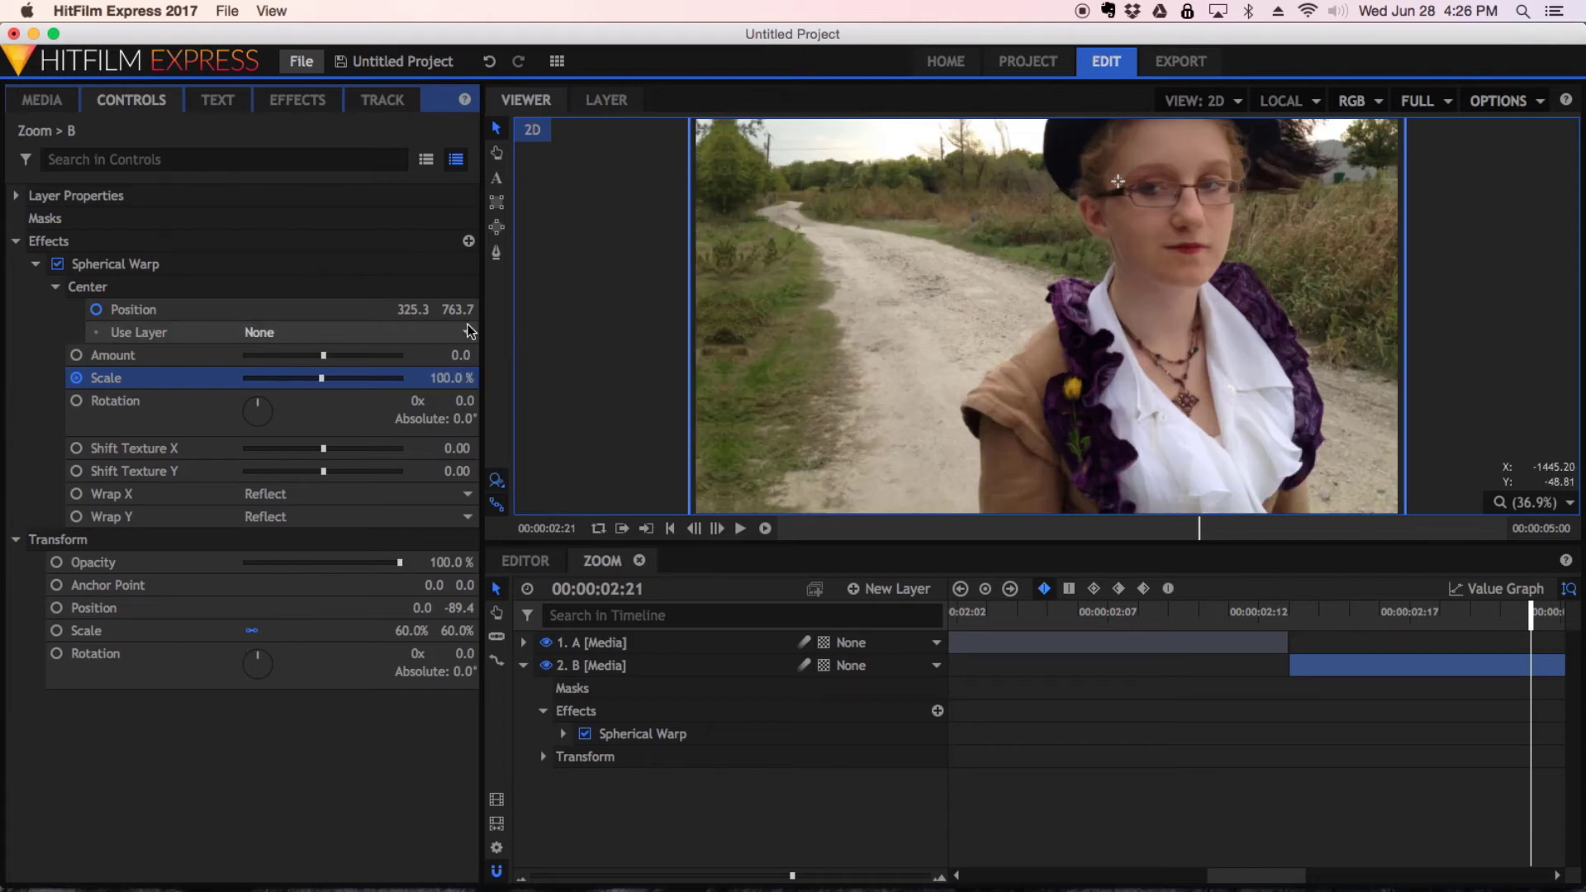
left_click(413, 309)
type("0")
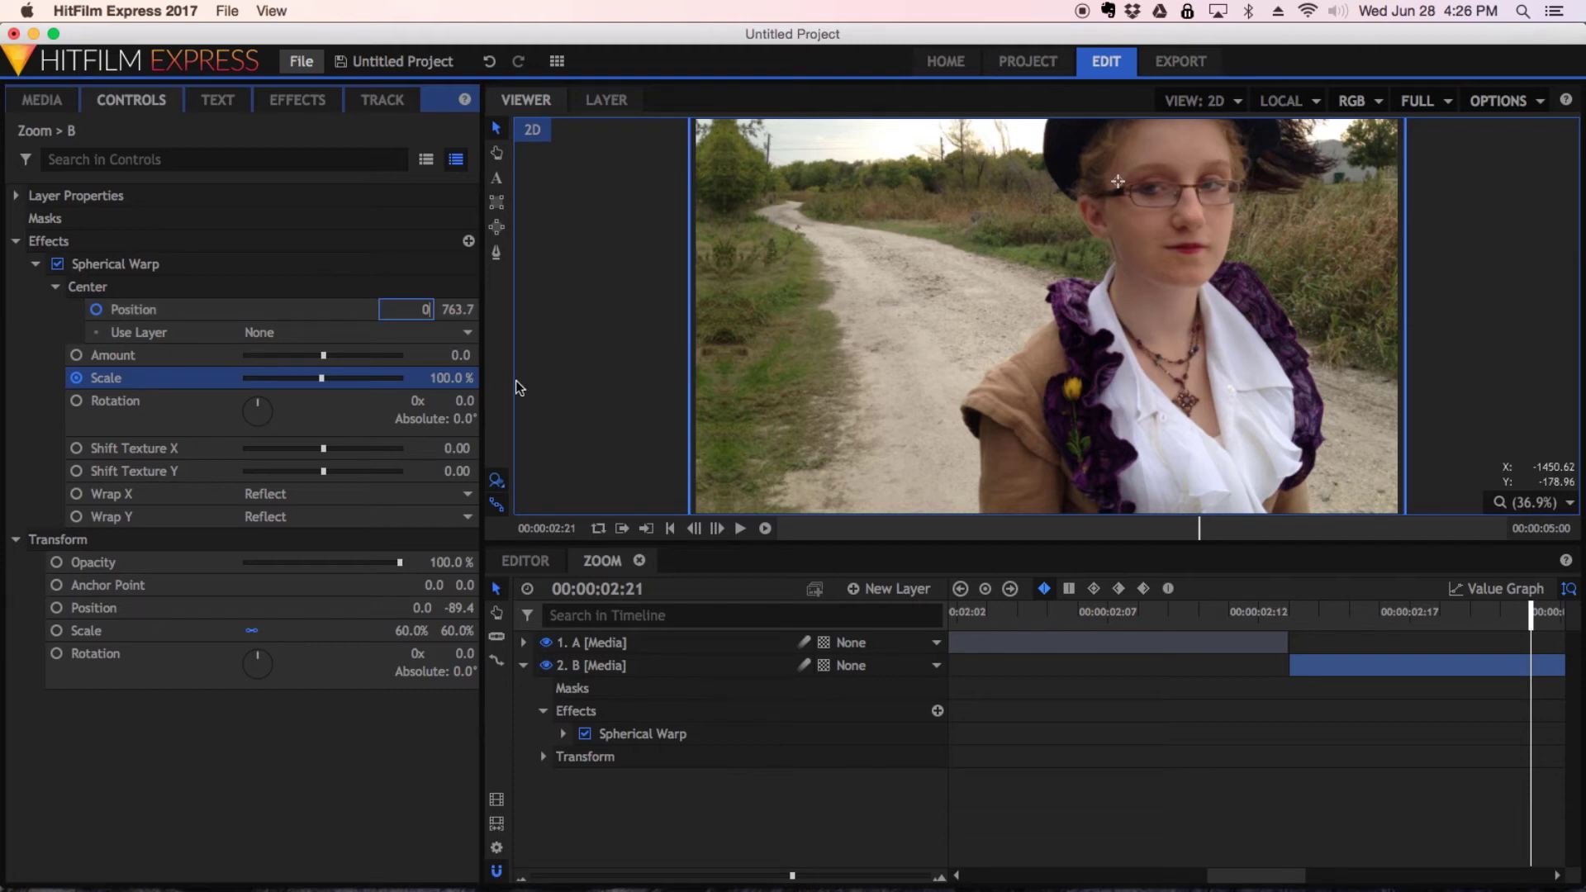
key("Return")
left_click(462, 309)
type("0")
key("Return")
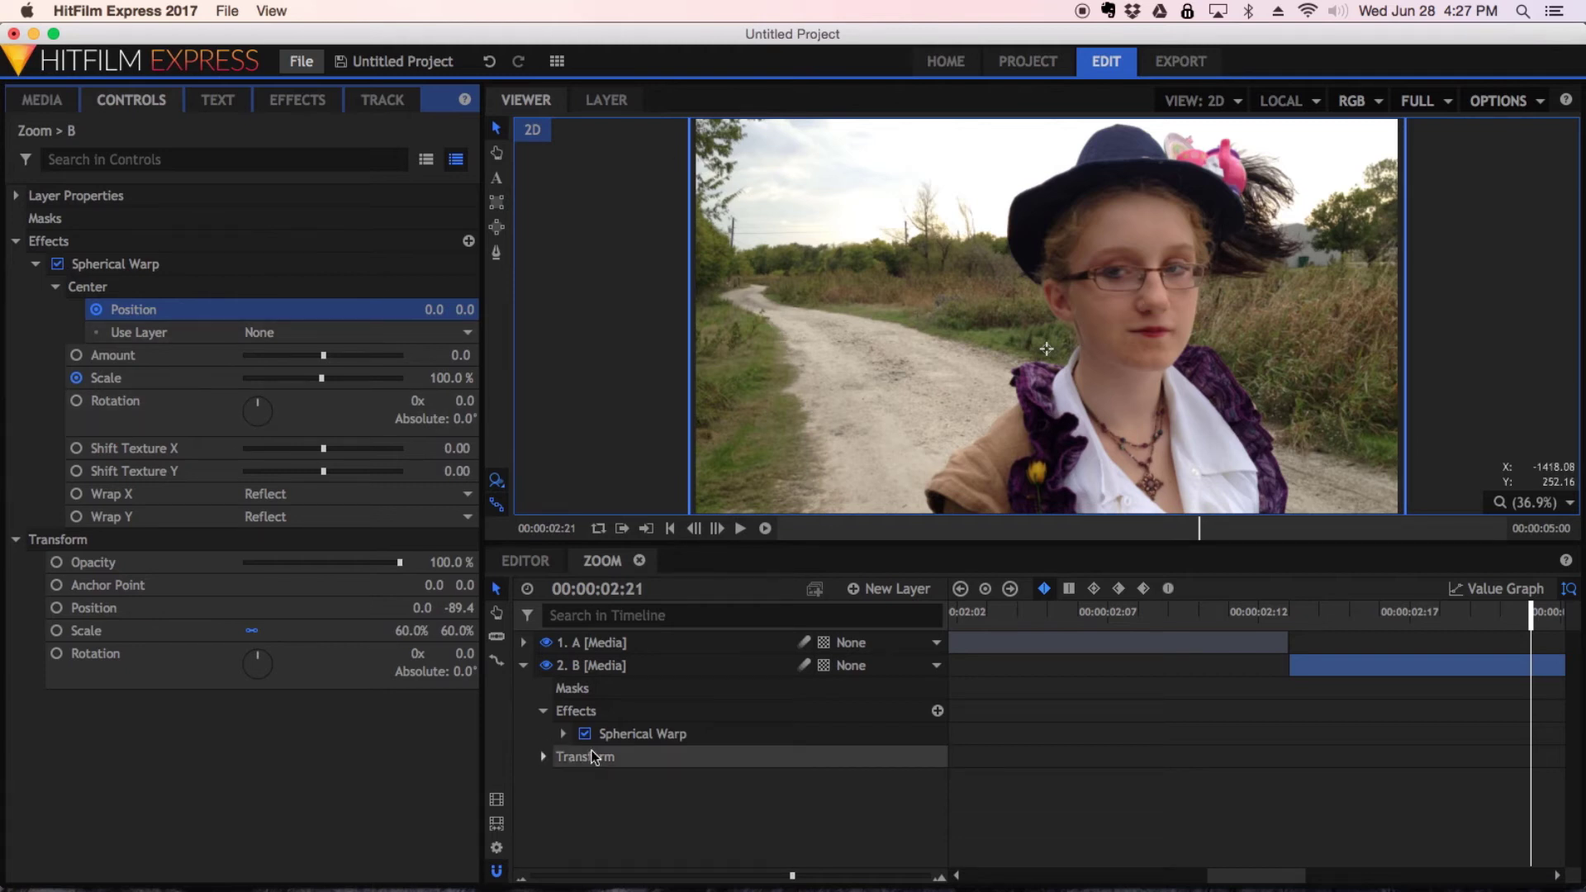
Switch the Spherical Warp Scale and Position keyframes to Smooth interpolation
left_click(543, 757)
scroll(549, 756, "down", 1)
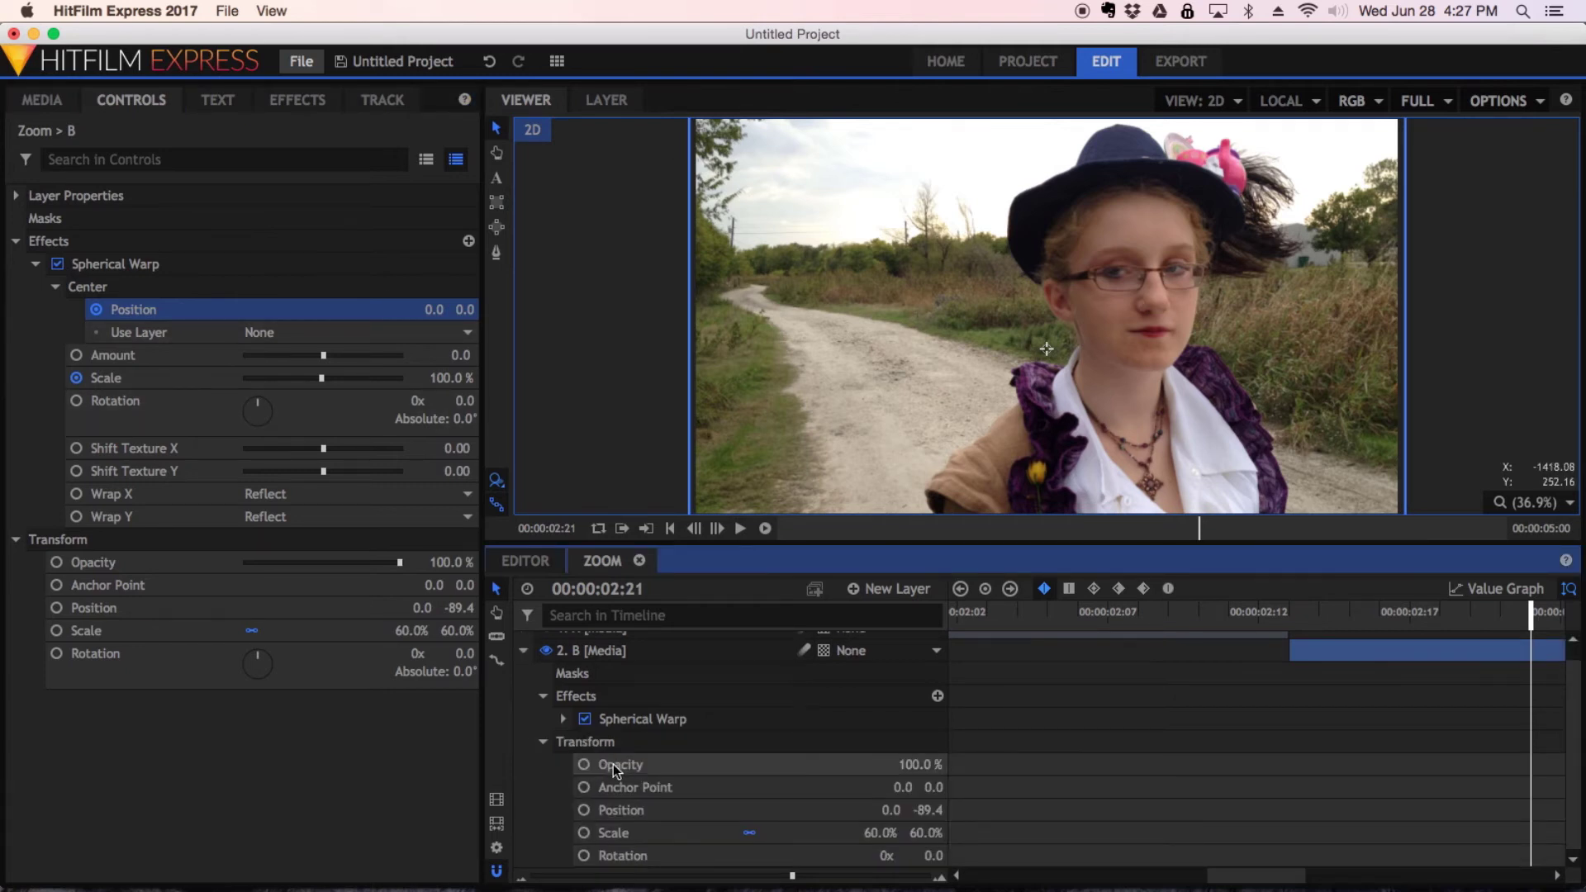
left_click(564, 718)
scroll(719, 726, "down", 3)
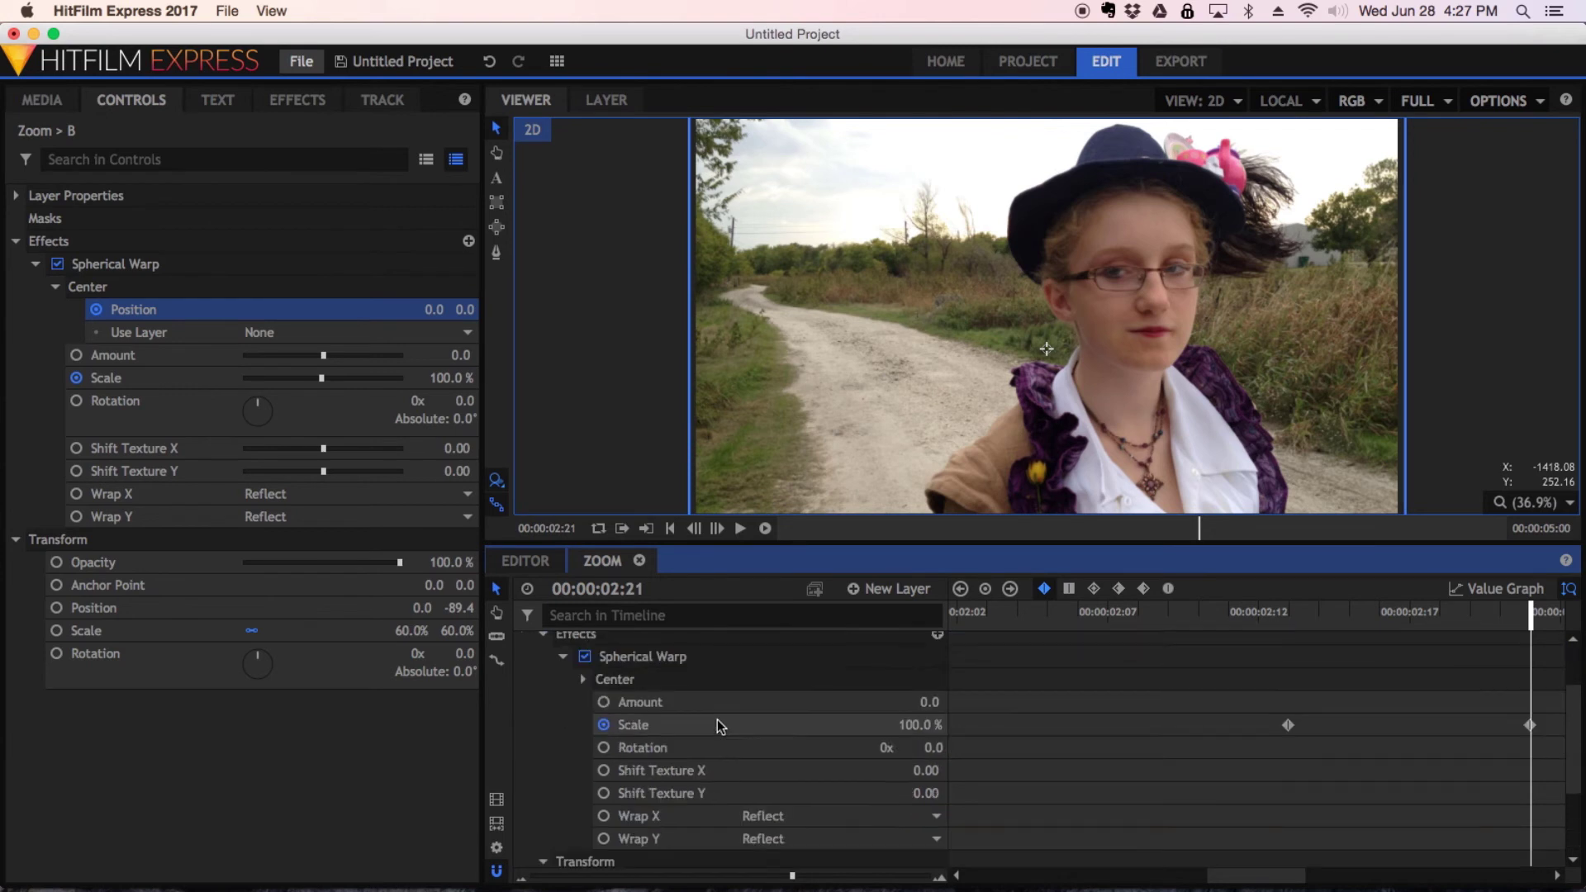
left_click_drag(1231, 751, 1569, 702)
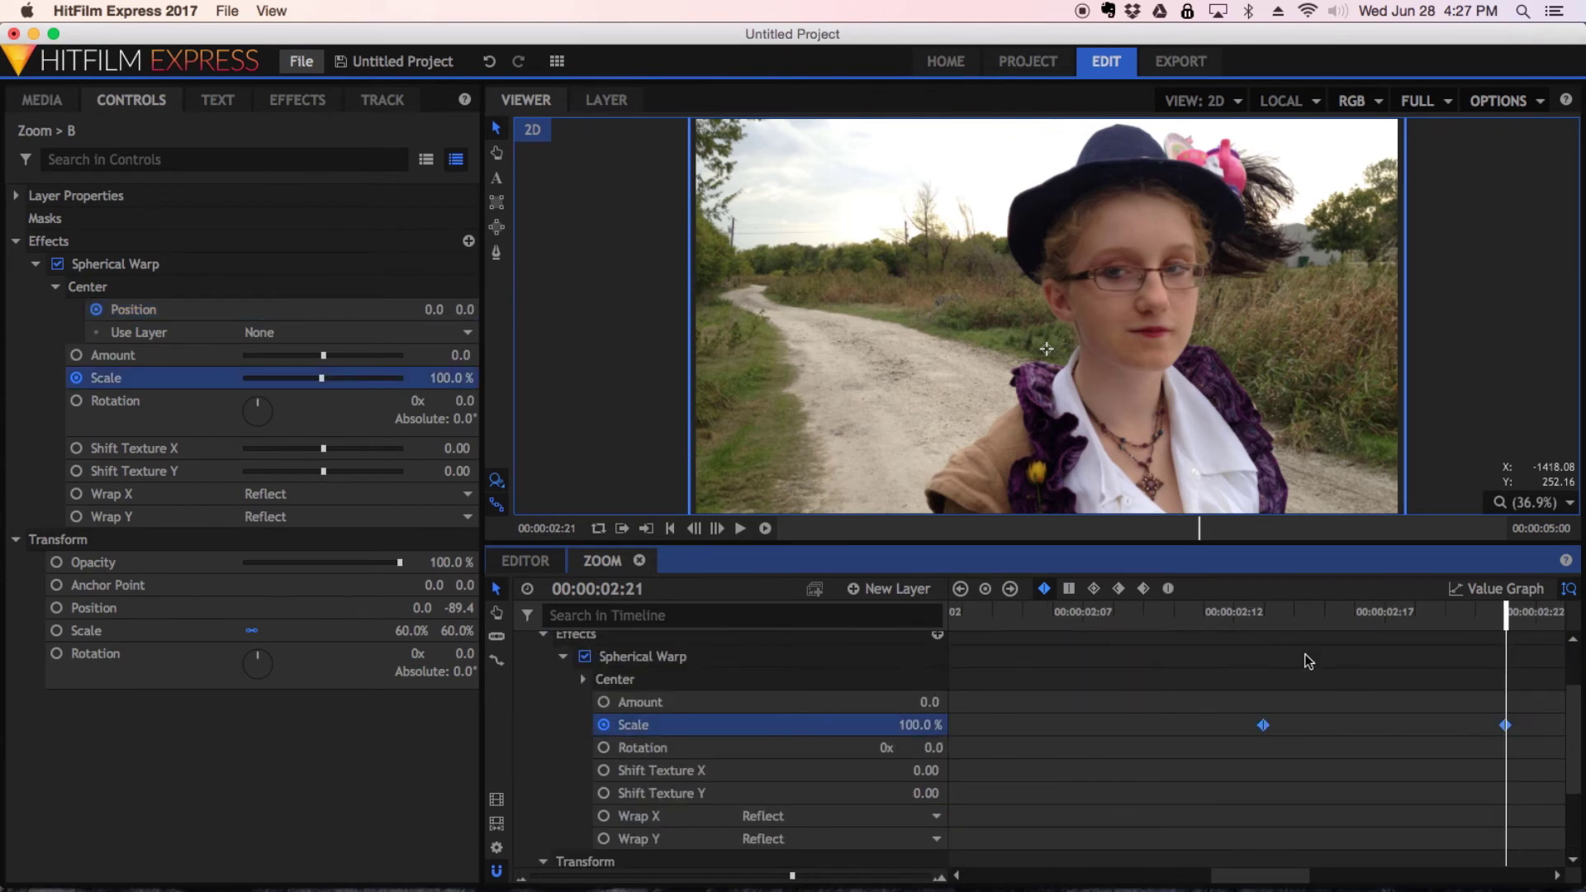
left_click(1168, 588)
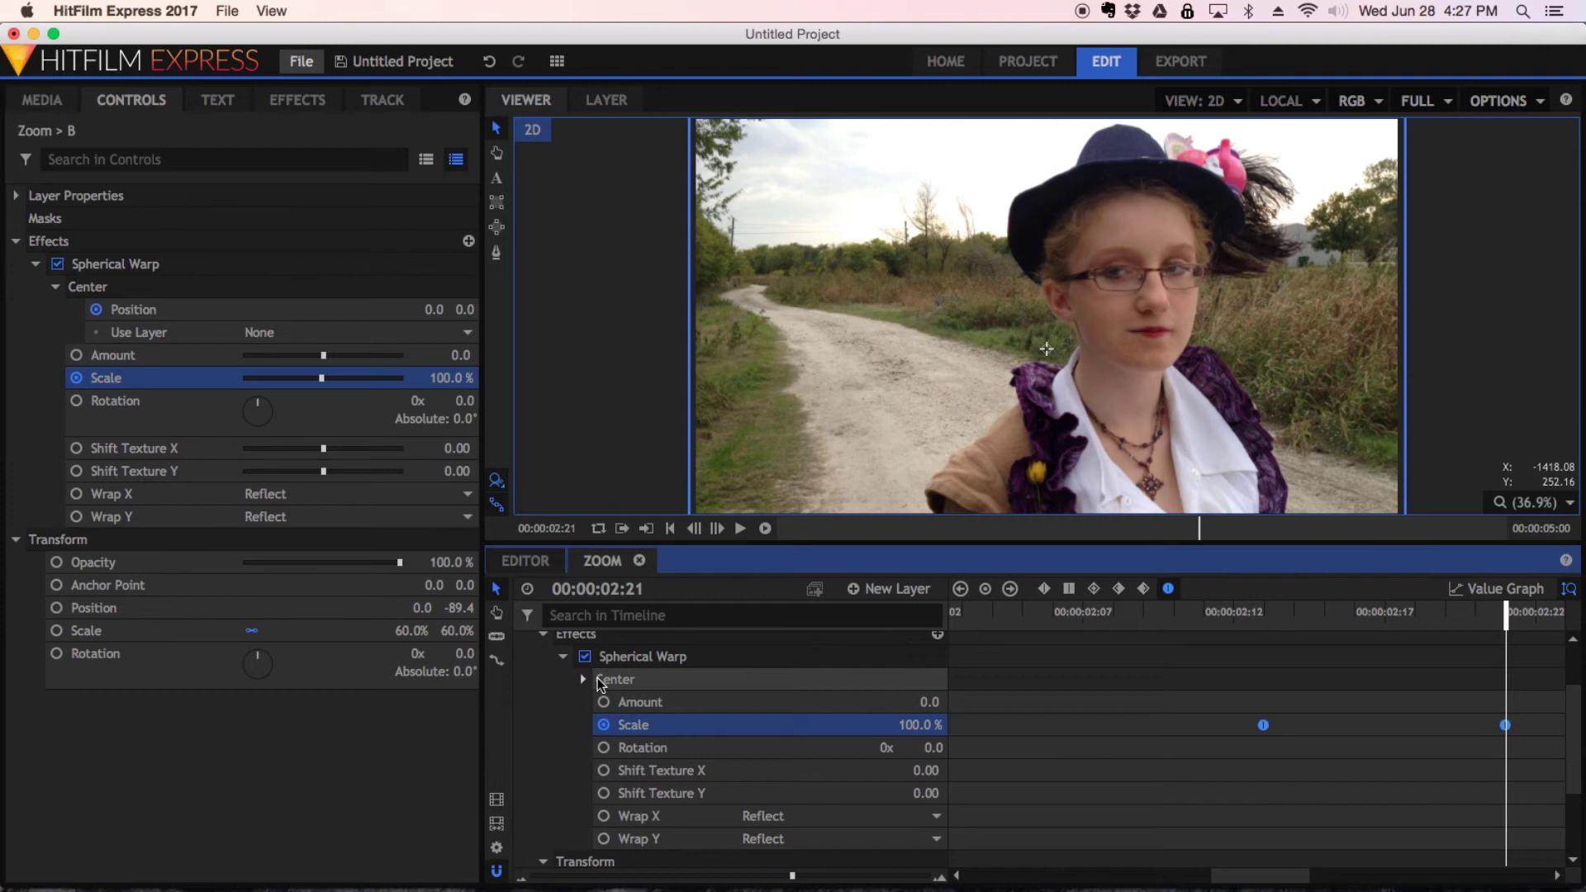
left_click(583, 679)
left_click_drag(1238, 696, 1544, 737)
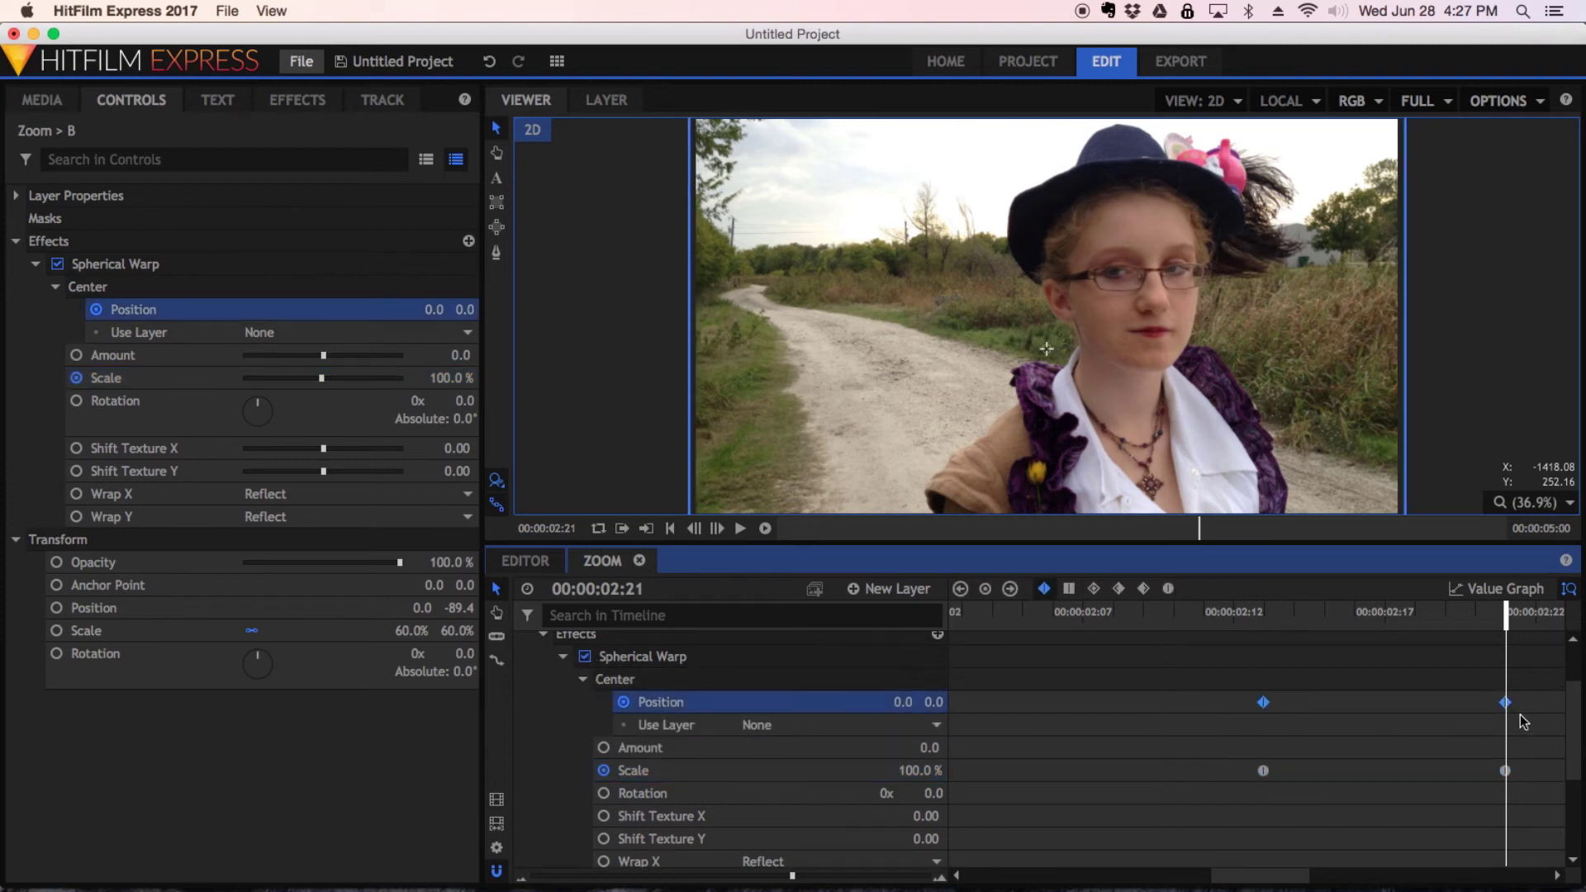
left_click(1167, 588)
Reshape the Position and Scale curves in Value Graph so they drop fast and ease out
left_click(1501, 590)
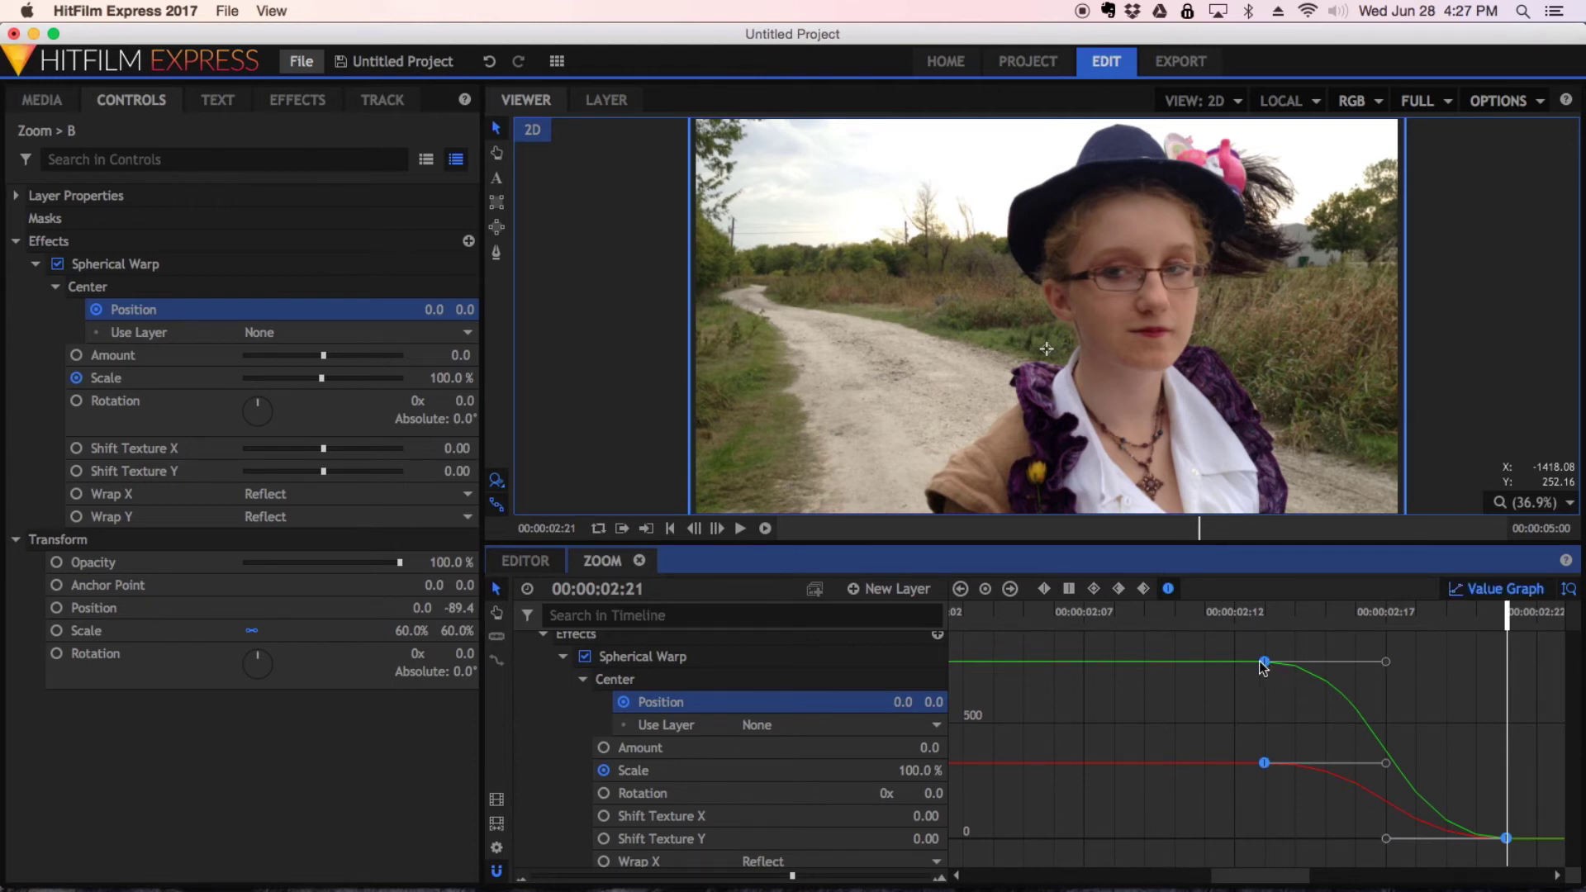
left_click_drag(1386, 663, 1269, 745)
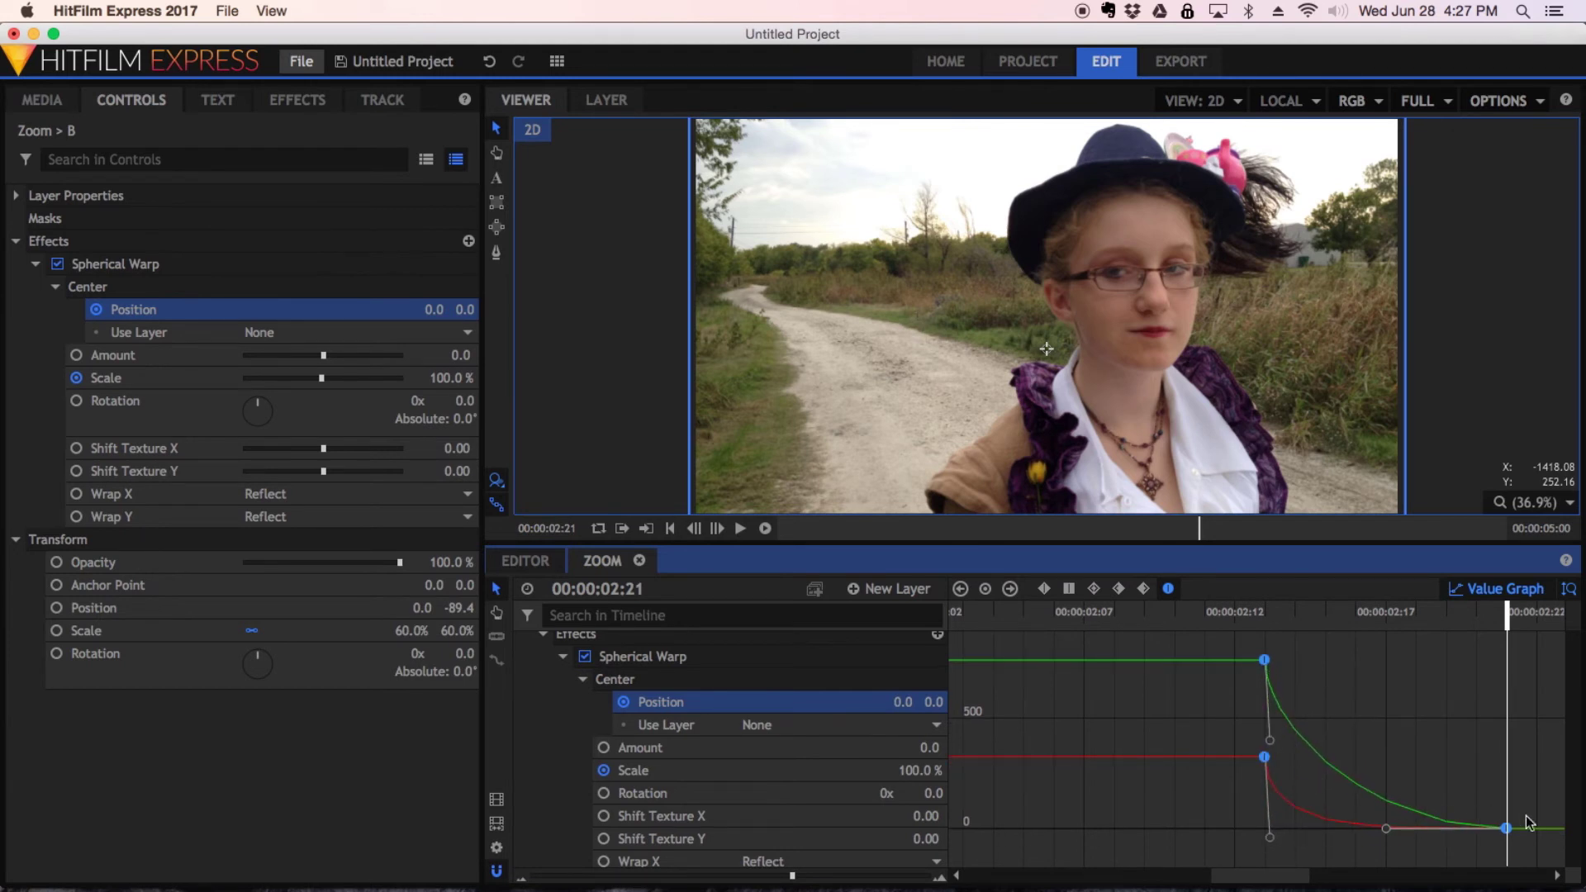
left_click(1388, 823)
left_click_drag(1386, 829, 1318, 830)
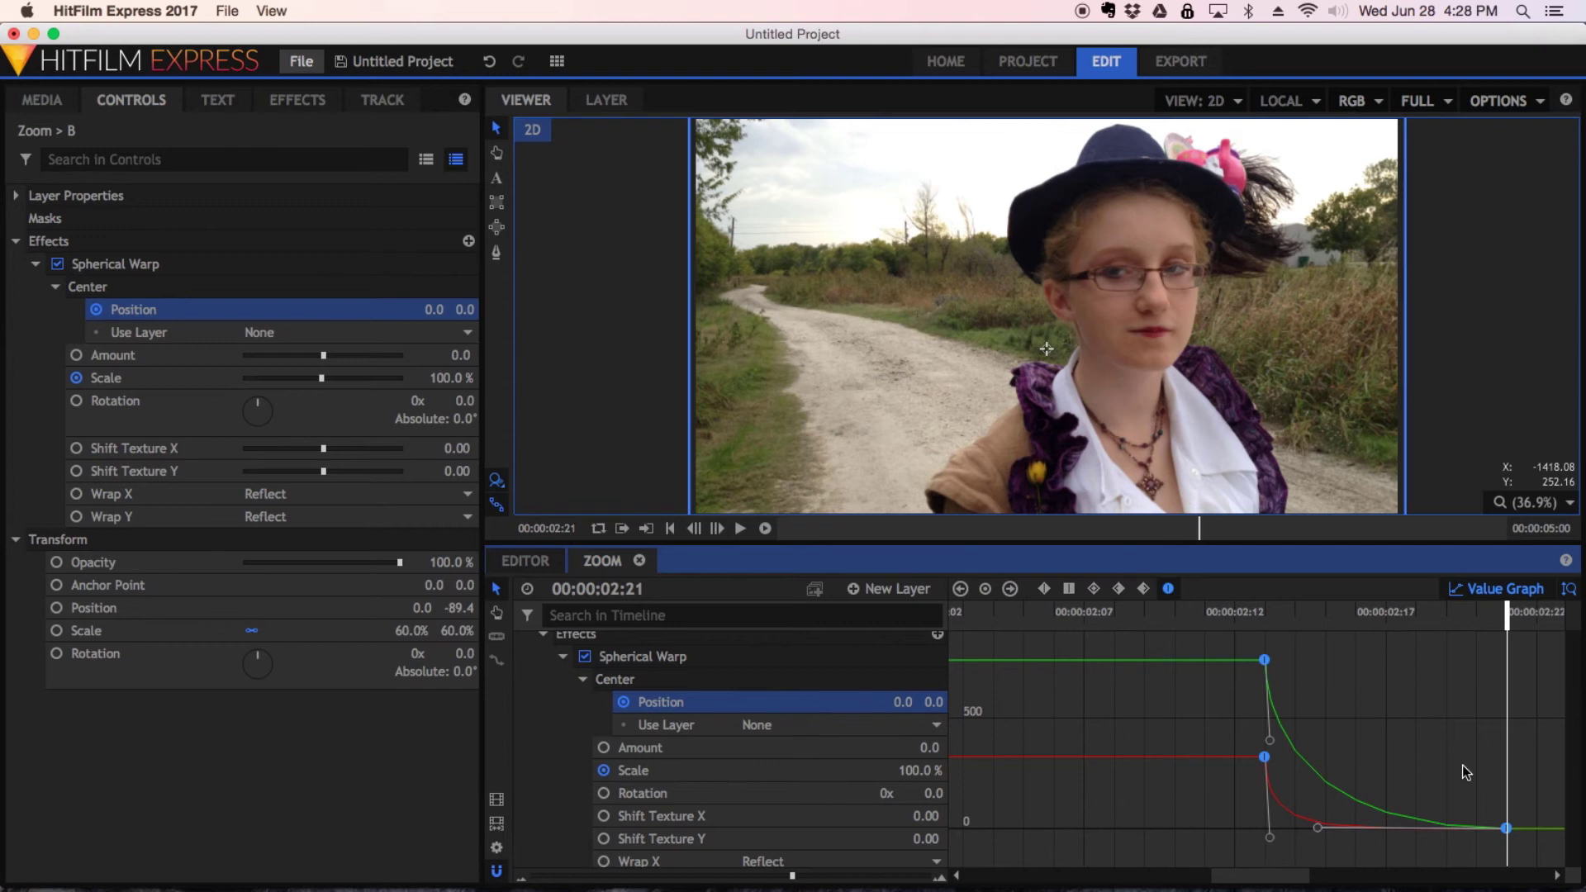
left_click(753, 772)
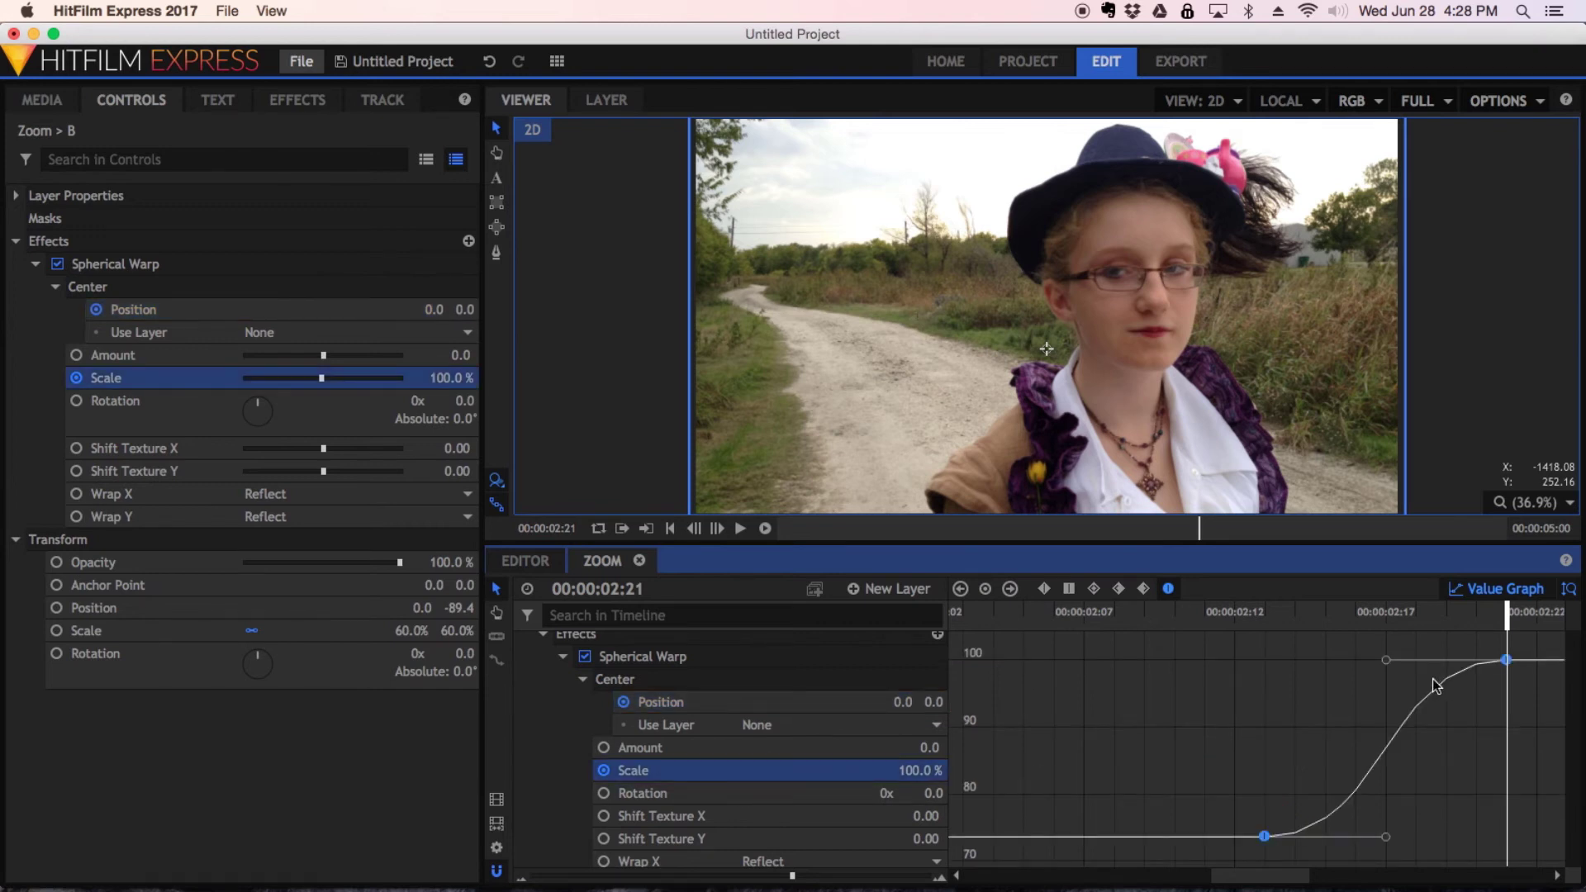
left_click_drag(1385, 837, 1275, 686)
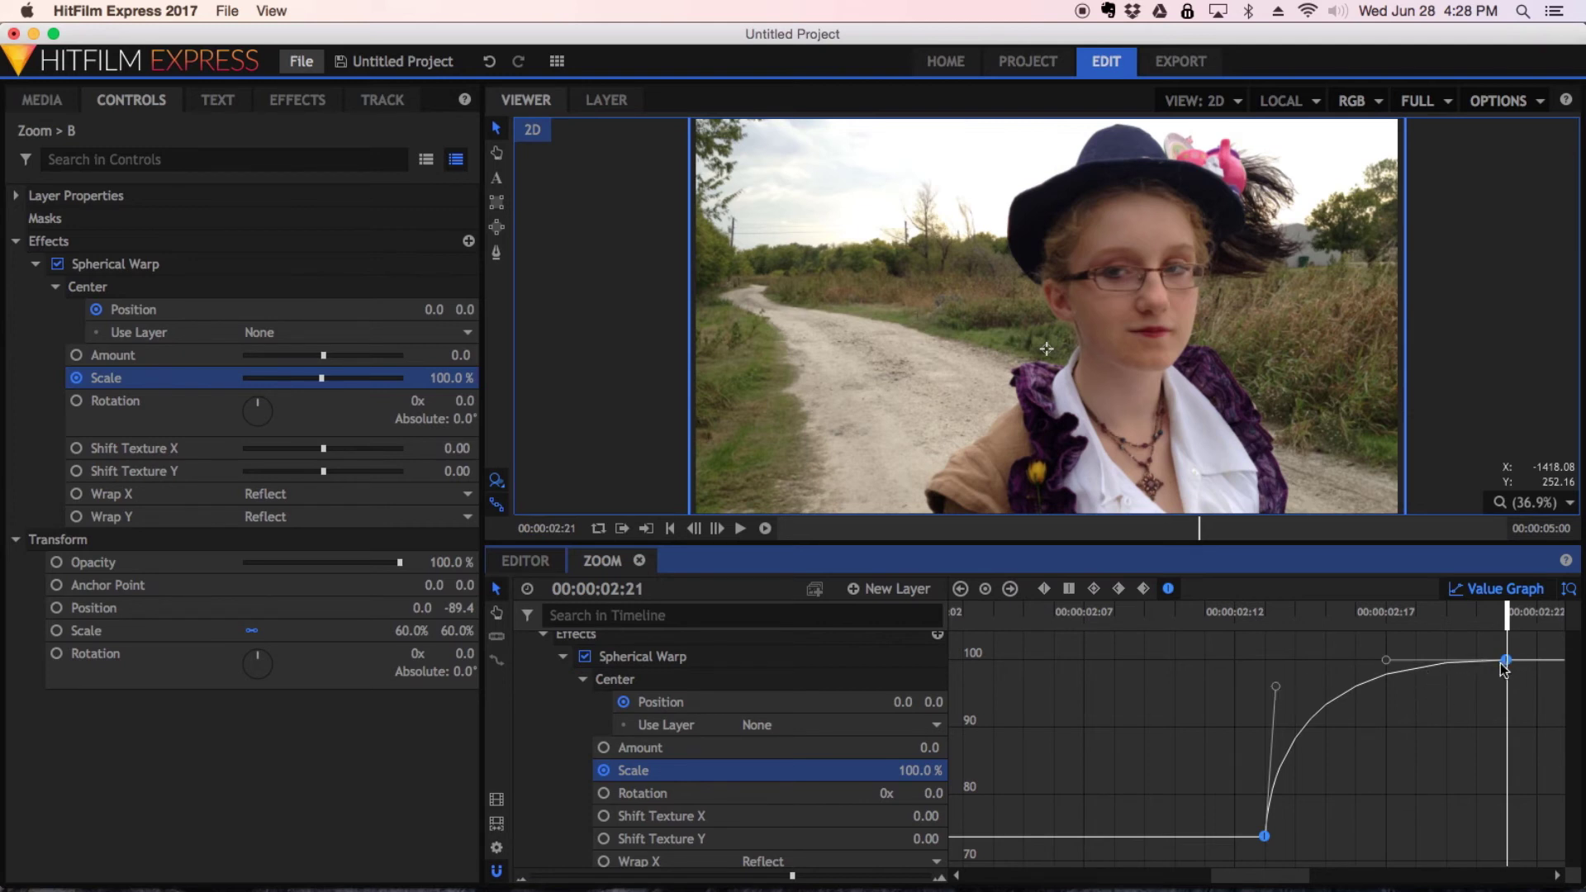
Return to 02:13 and step frames to preview the warp animation, then select the warp centre Position
left_click(1508, 590)
left_click(1256, 617)
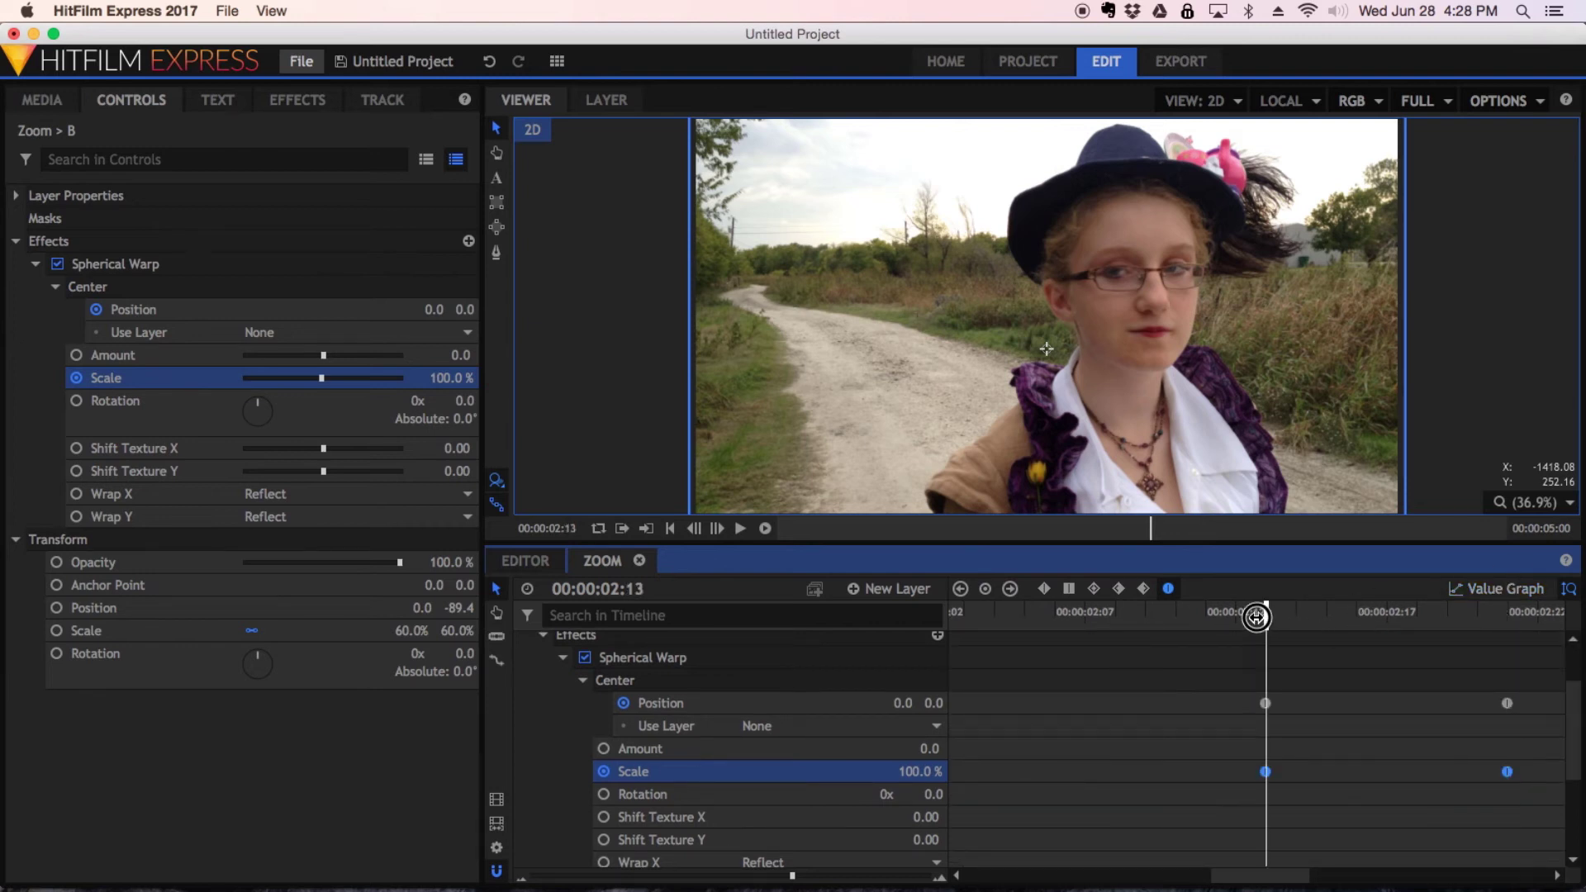
key("Left")
key("Left")
key("Left")
key("Right")
key("Right")
key("Right")
key("Right")
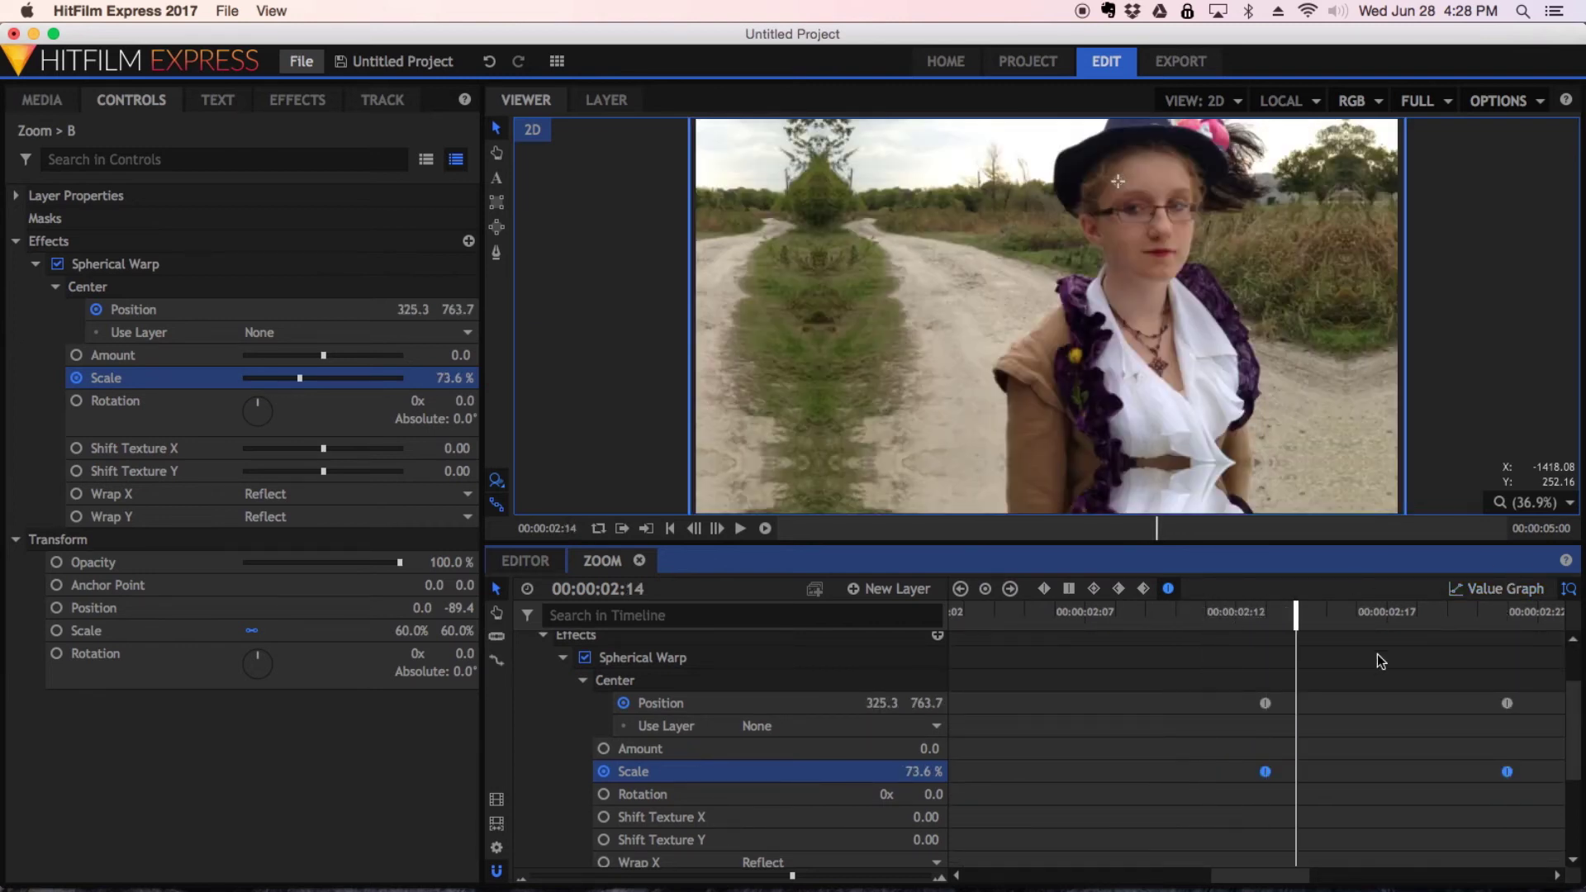
key("Right")
key("Right")
key("Right")
key("Right")
key("Right")
key("Left")
key("Left")
key("Left")
key("Left")
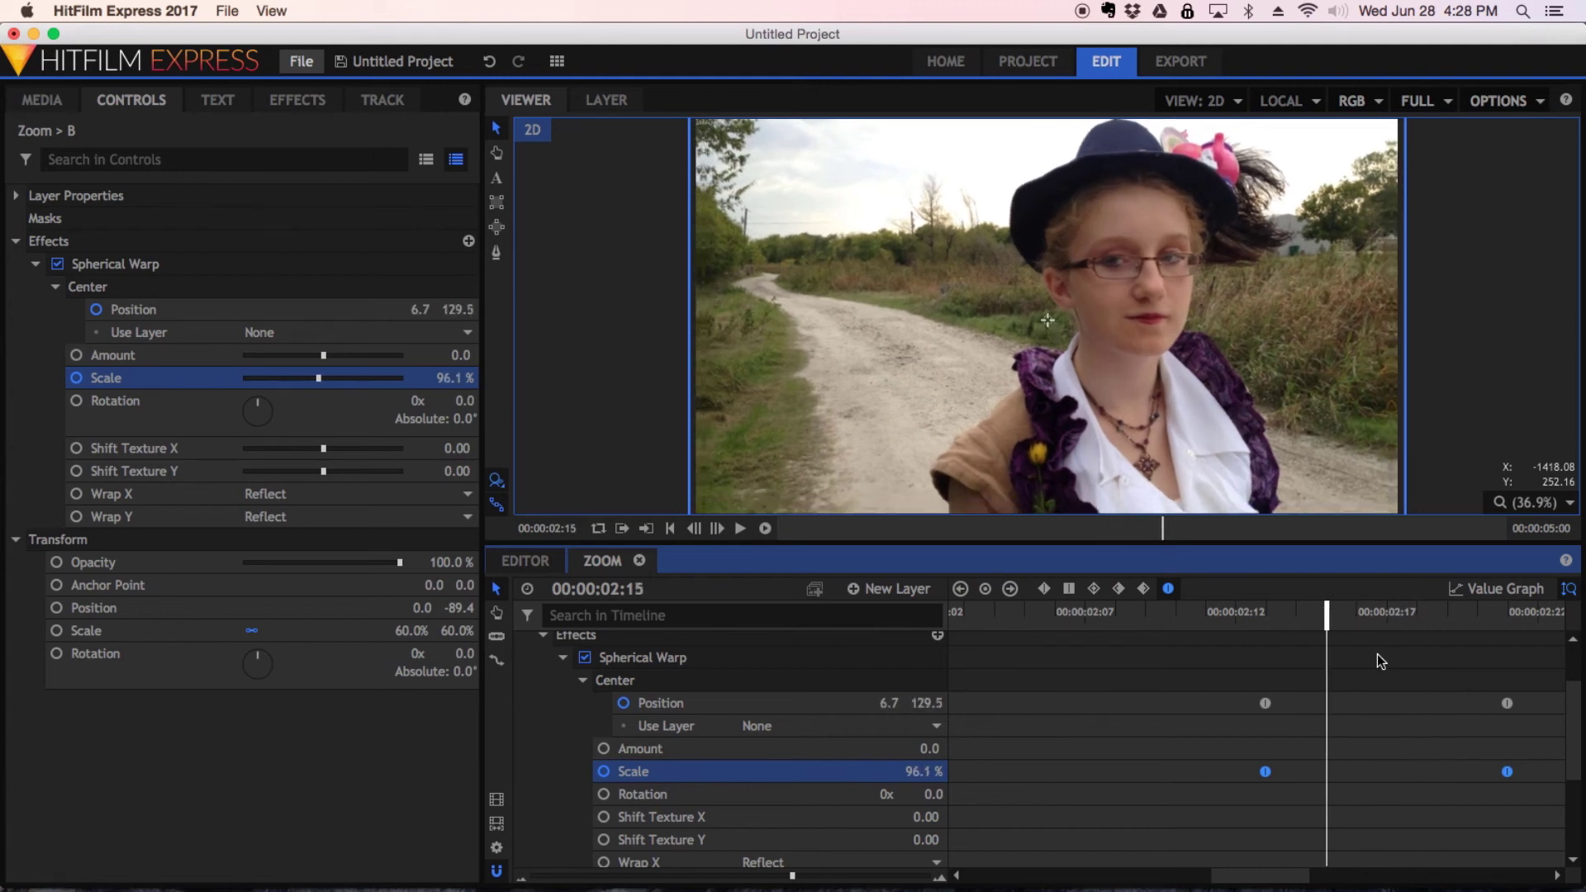
key("Left")
key("Left")
key("Left")
key("Left")
key("Left")
key("Left")
key("Right")
key("Right")
key("Right")
key("Right")
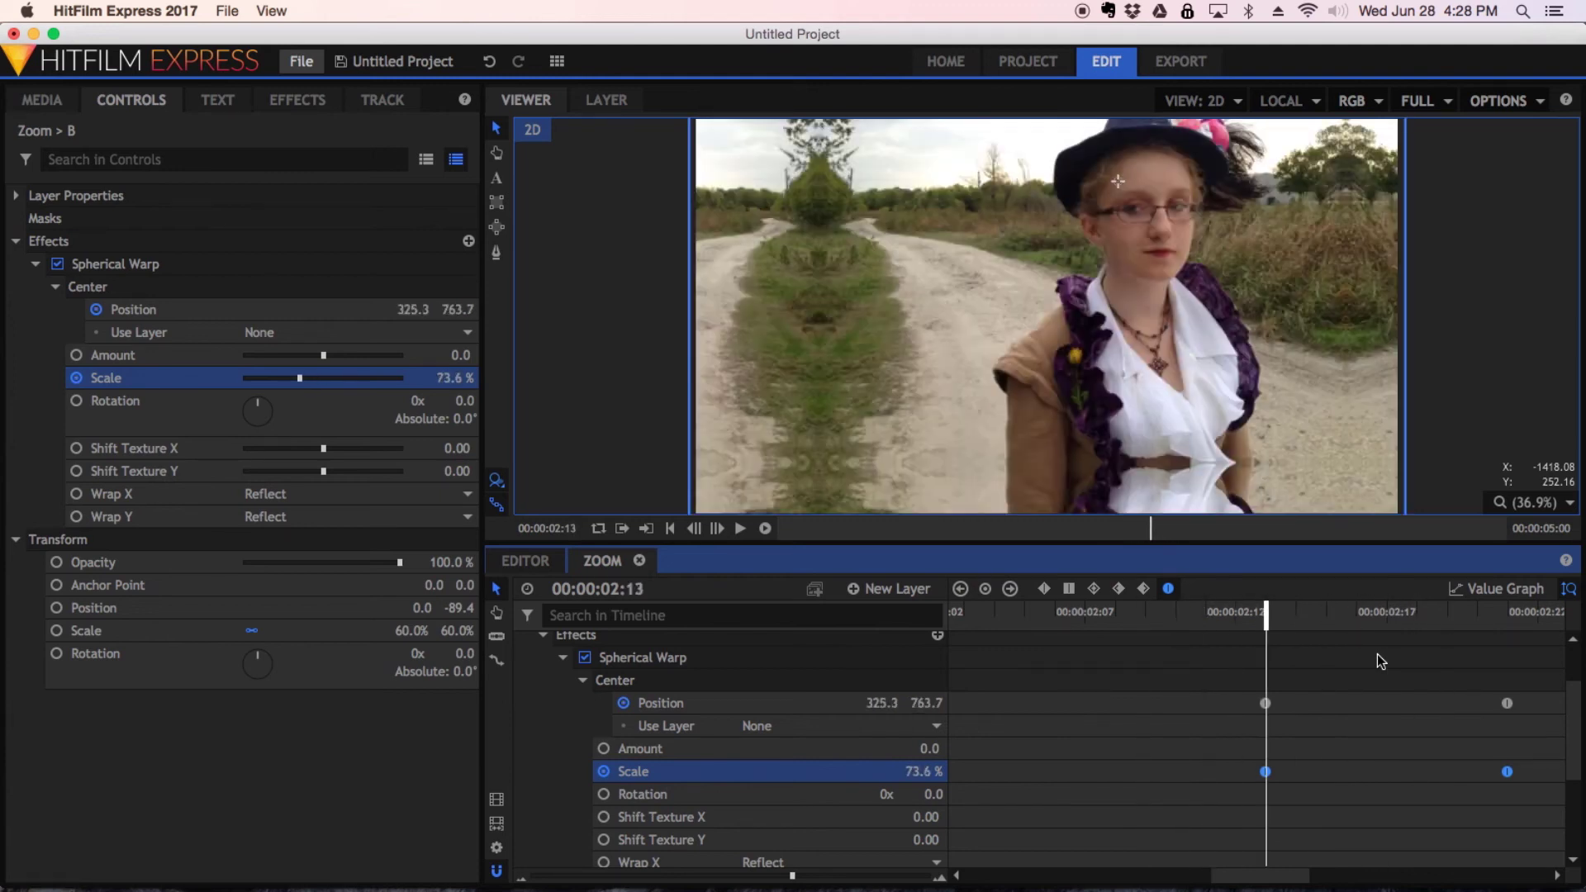
key("Right")
key("Left")
key("Left")
key("Right")
left_click(776, 704)
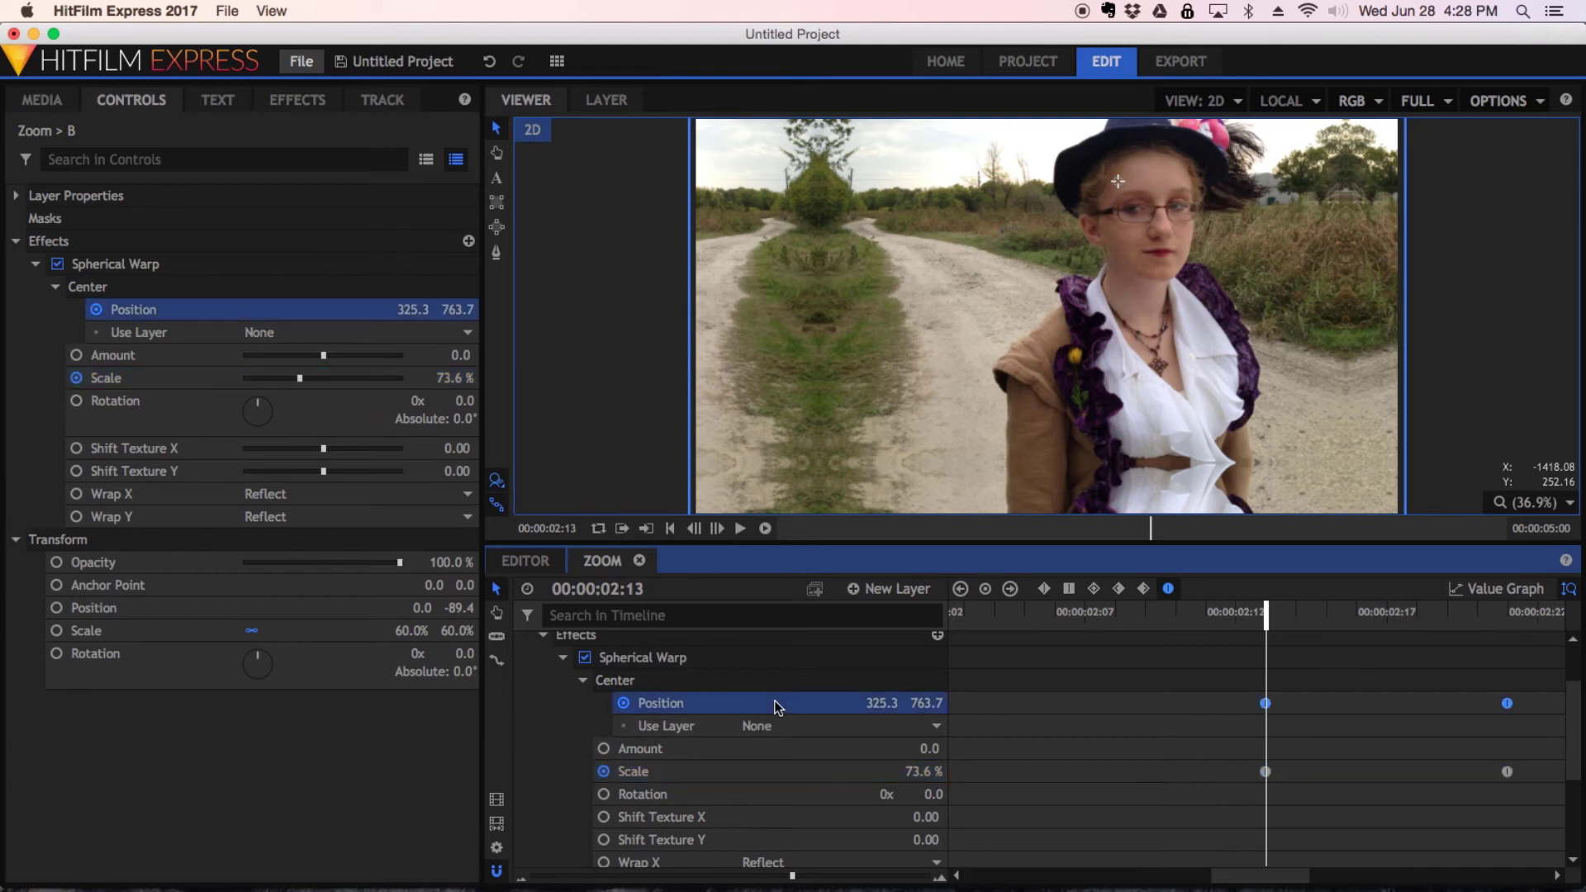
Adjust the Position curve handles in Value Graph to ease between the keyframes
left_click(1511, 591)
key("Left")
key("Left")
key("Left")
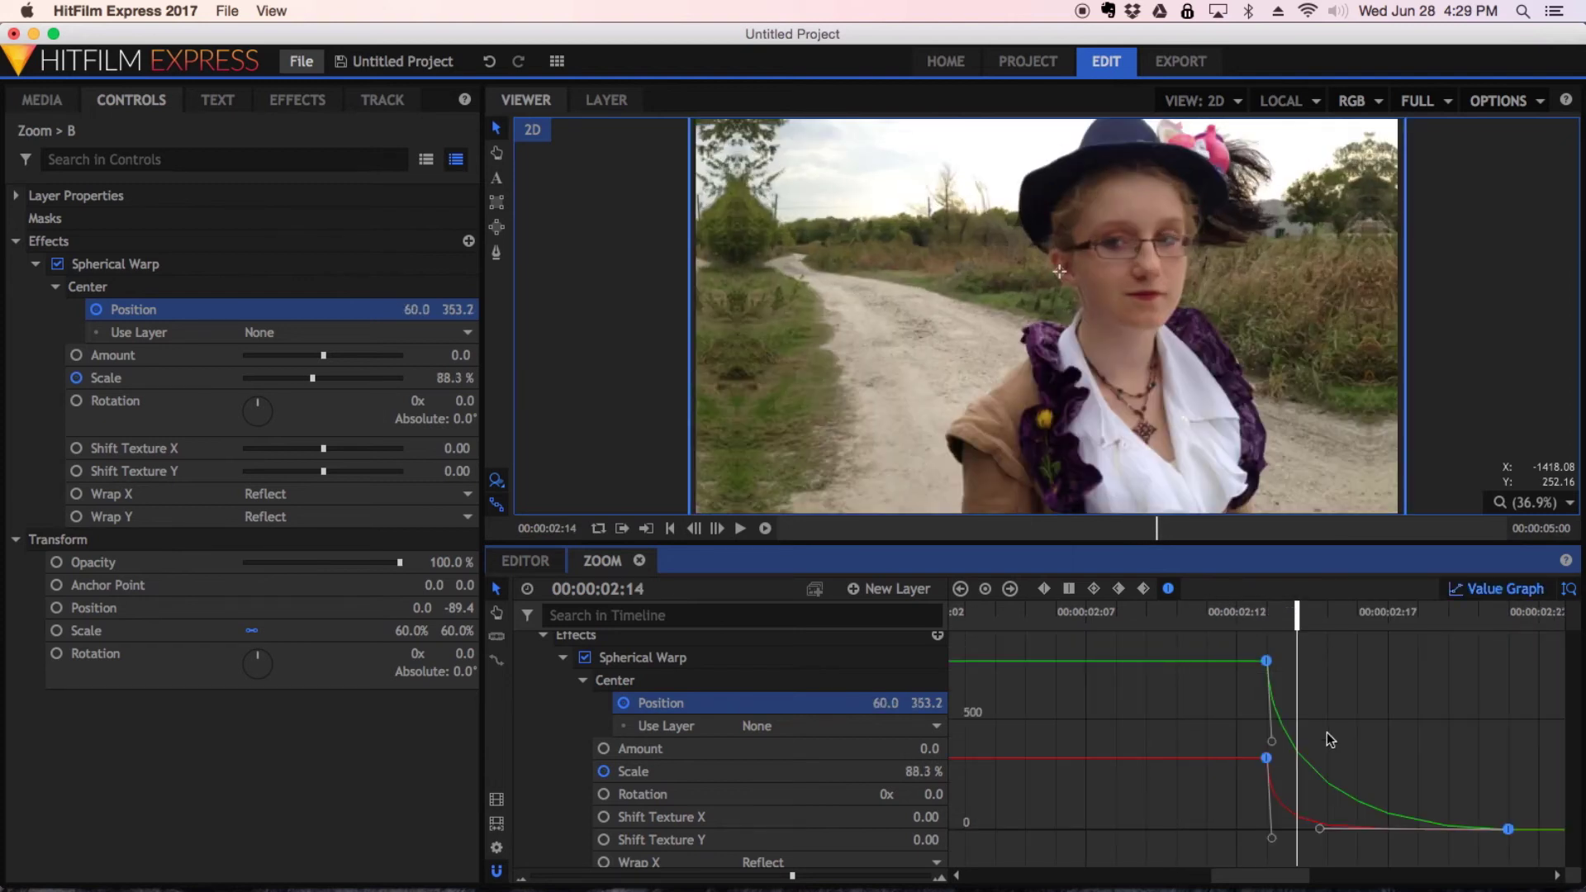
left_click_drag(1281, 744, 1319, 736)
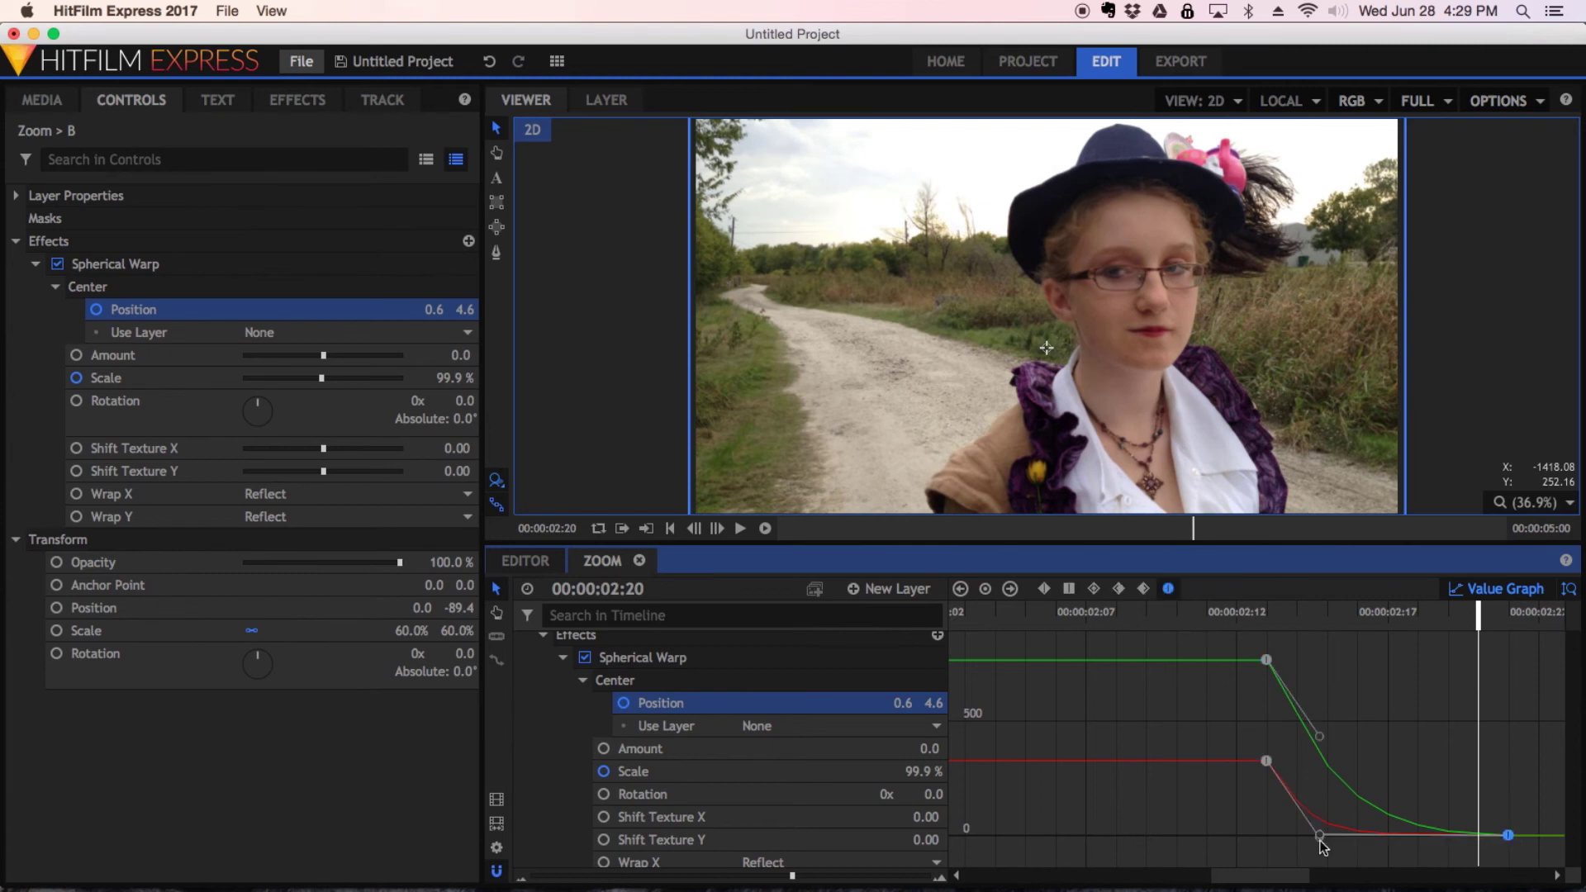
left_click_drag(1318, 835, 1270, 837)
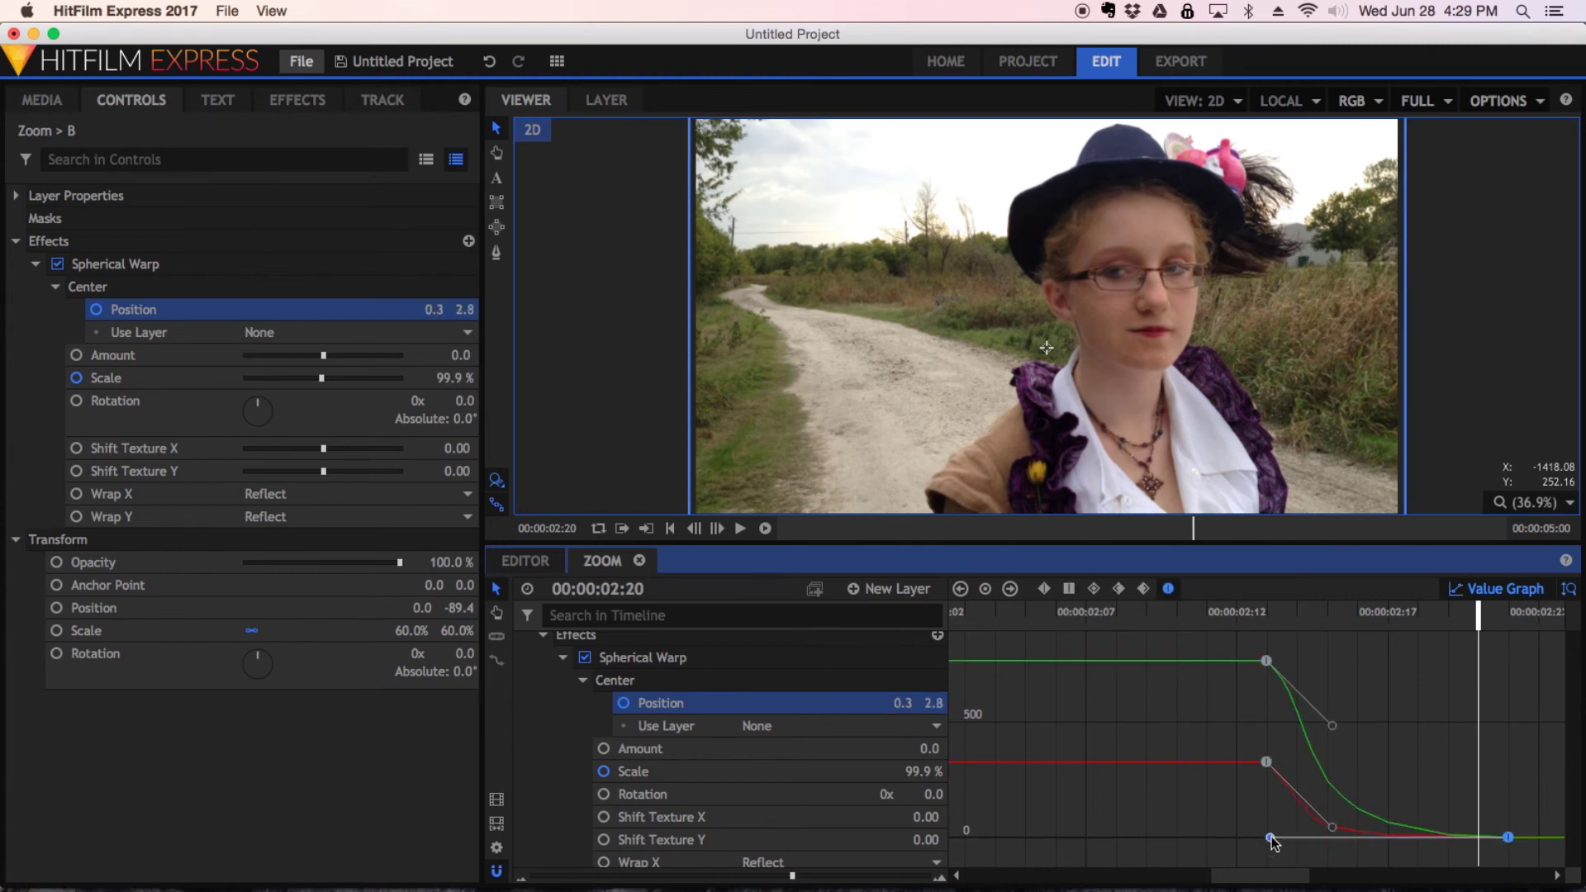
left_click_drag(1331, 726, 1284, 735)
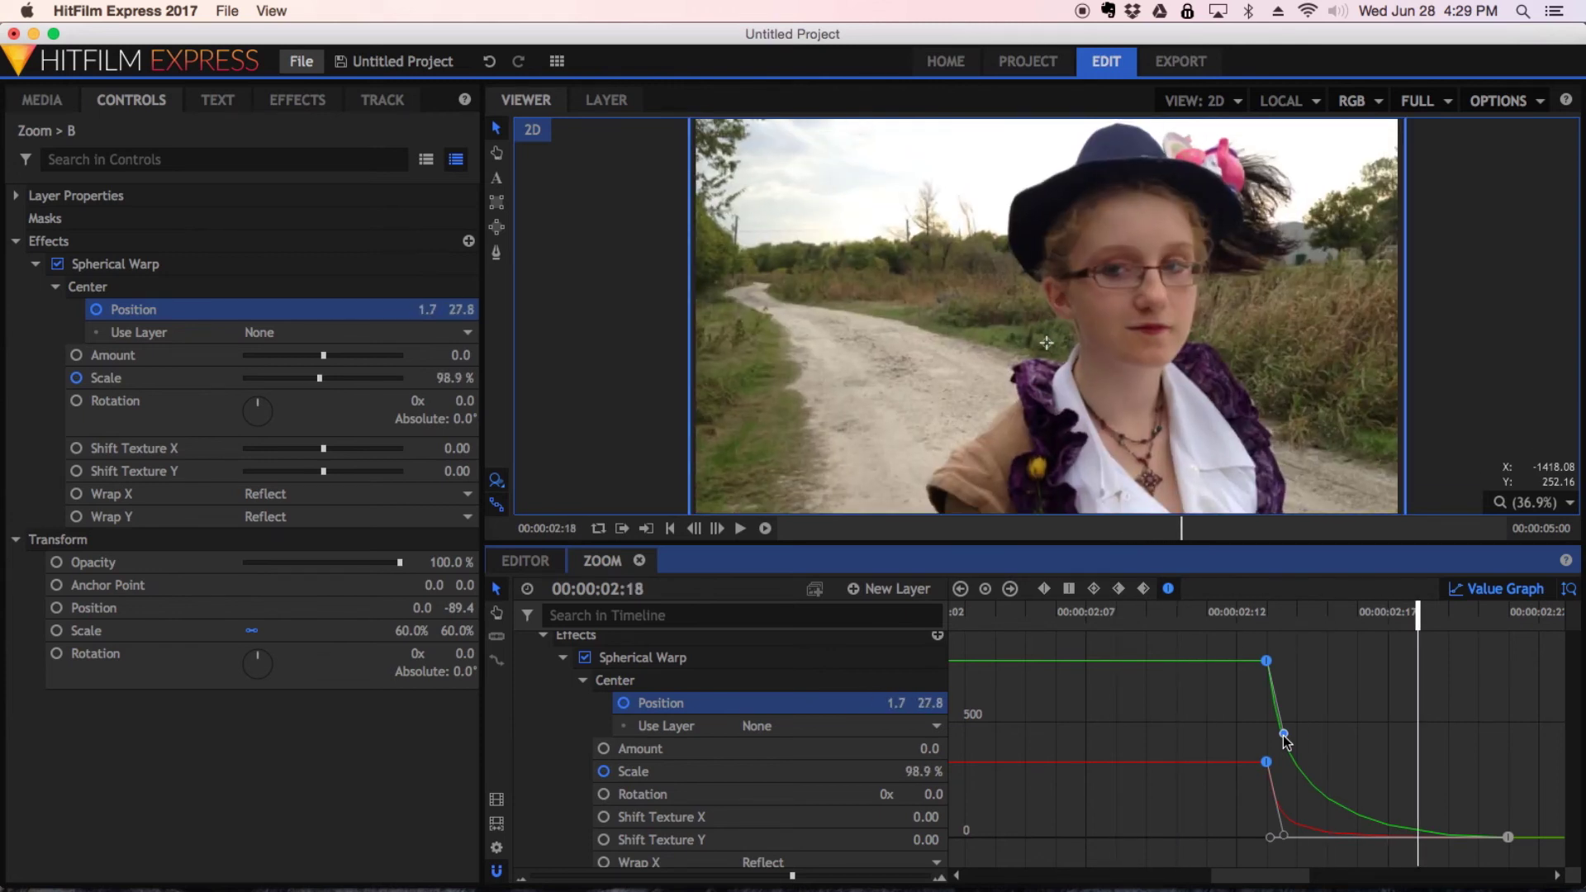
Raise the first Scale keyframe at 02:13 to 88.5%
left_click(821, 773)
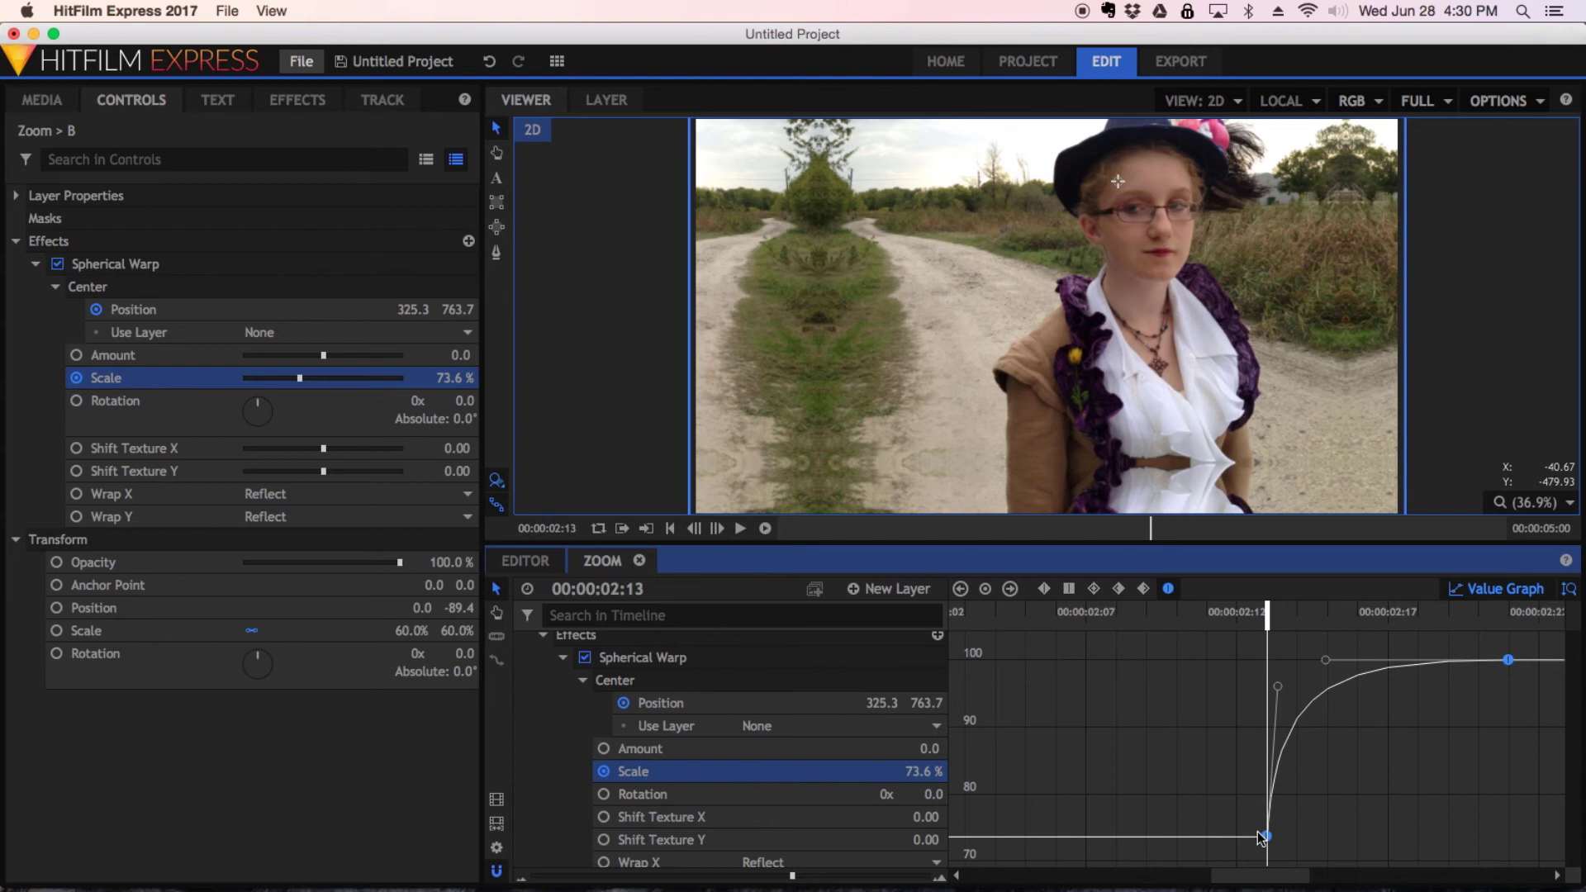
mouse_move(1266, 837)
left_mouse_down()
mouse_move(1267, 790)
mouse_move(1270, 824)
left_mouse_up()
key("Left")
key("Left")
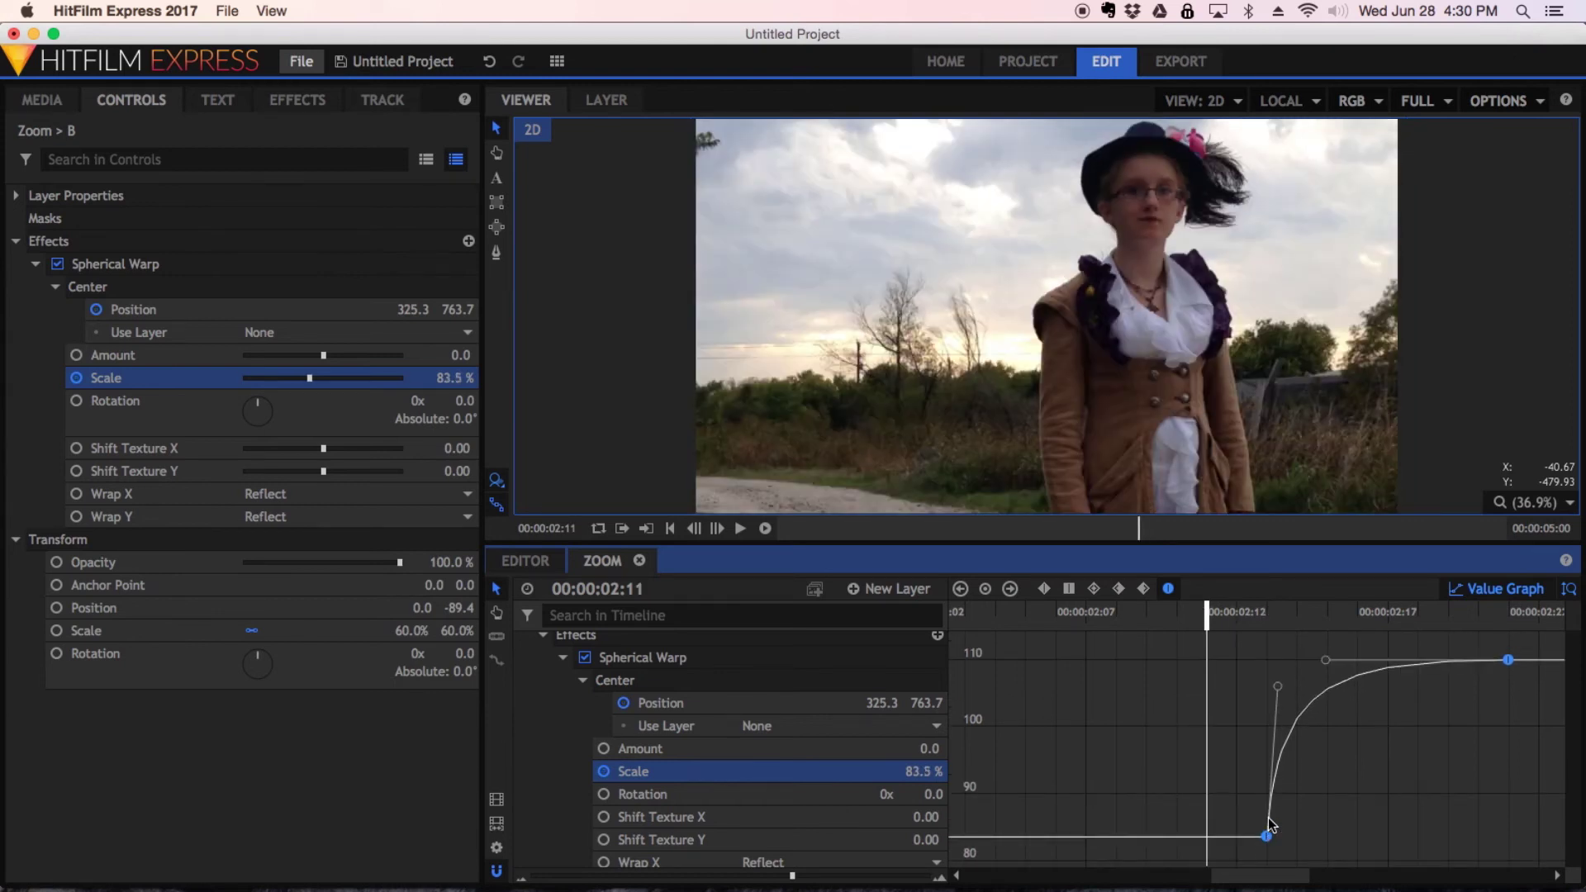
key("Right")
key("Right")
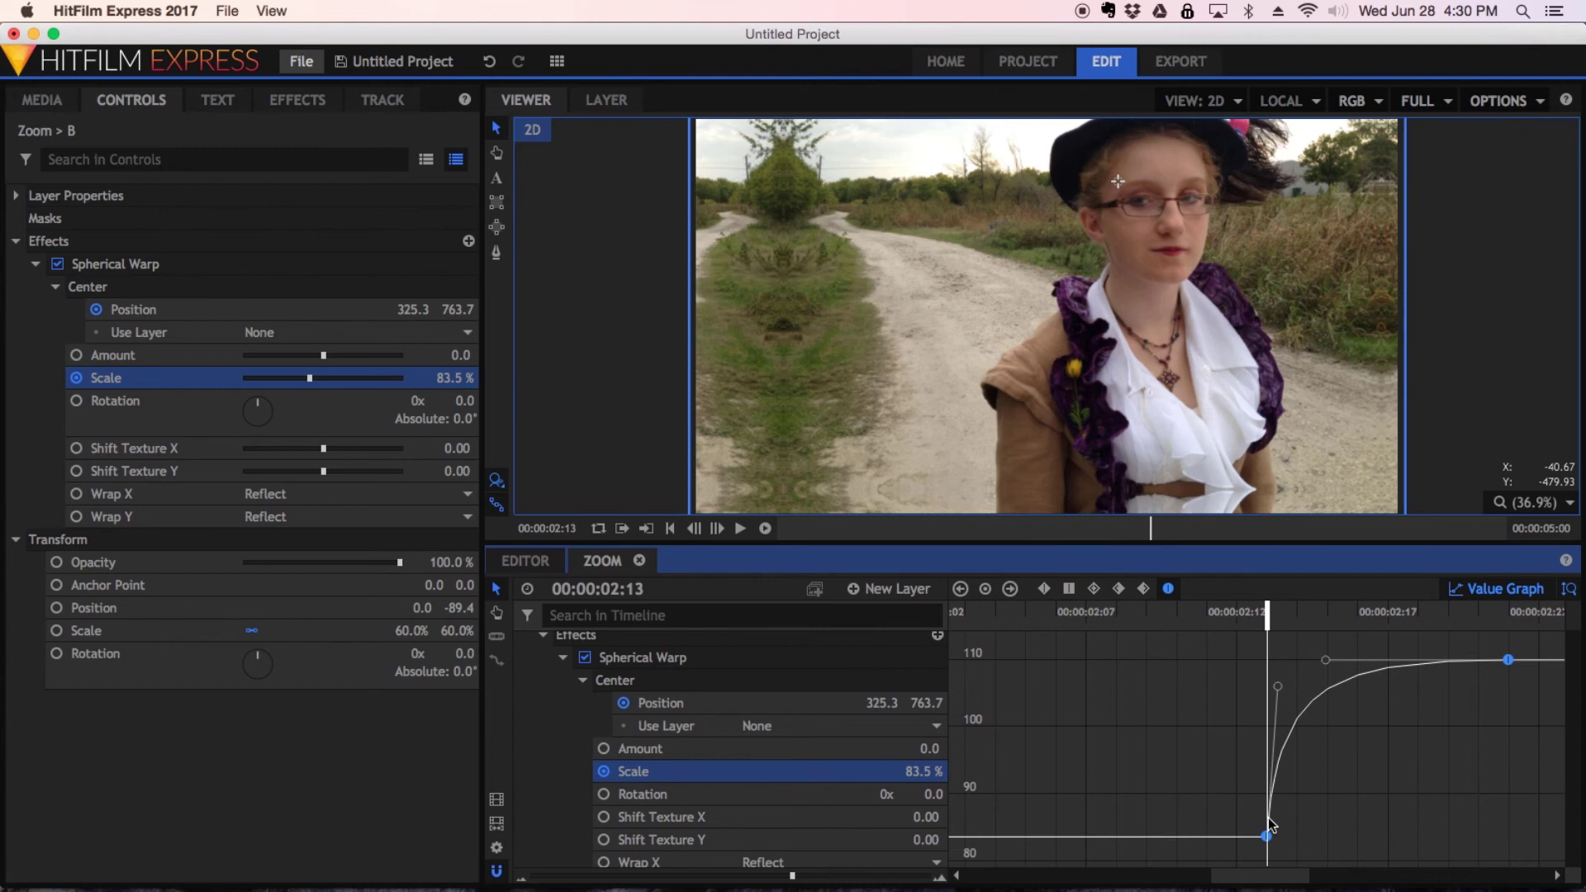
left_click_drag(1268, 836, 1269, 807)
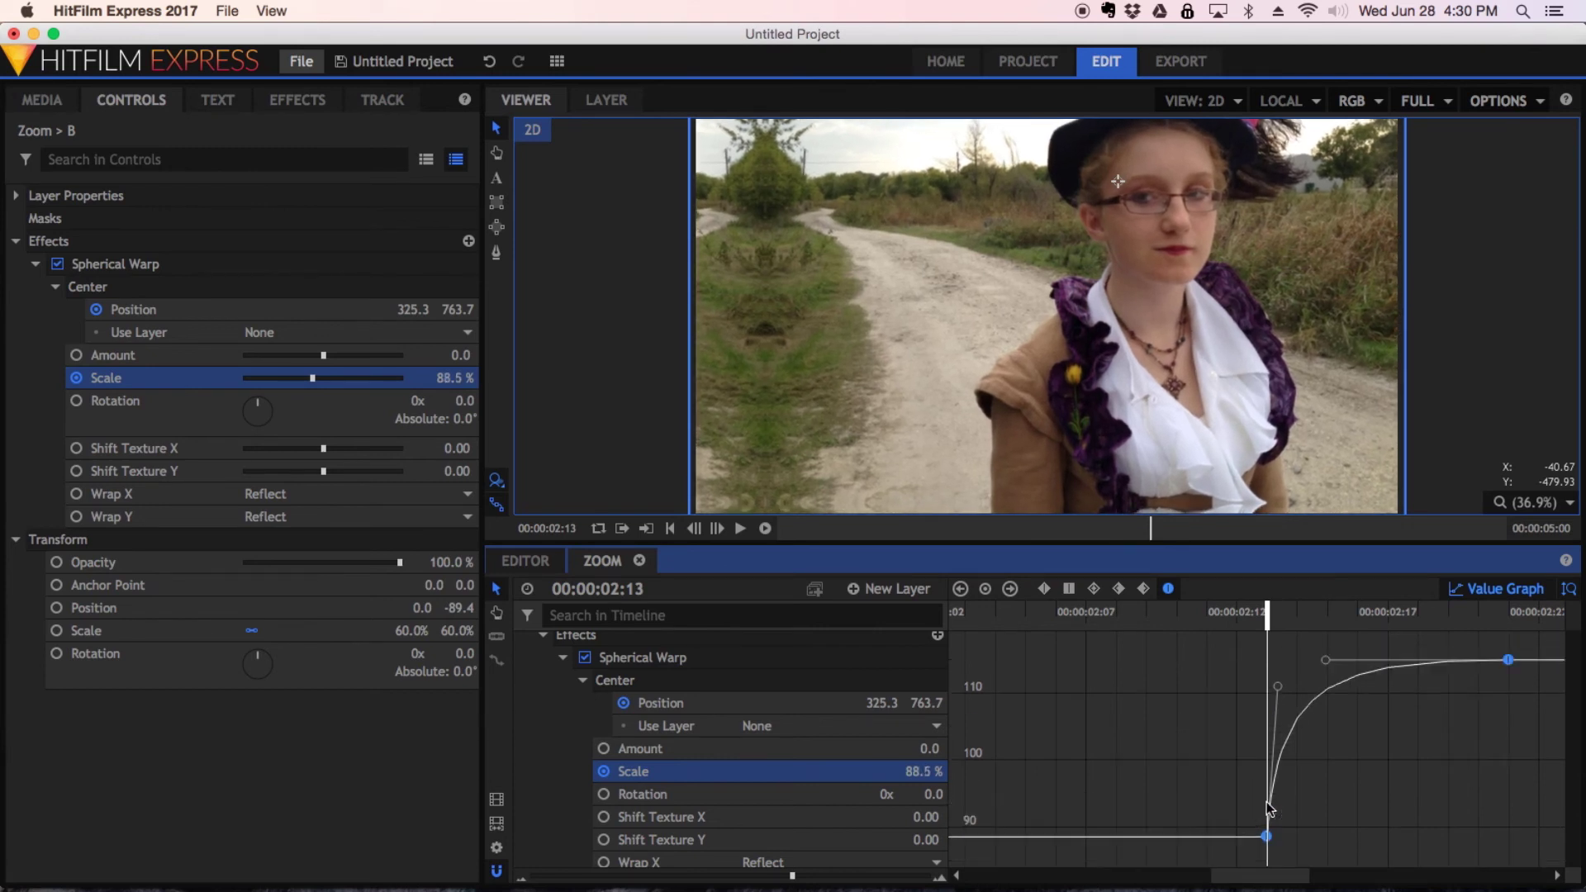
Move the warp centre onto the girl's eye at 185.2, 605.5, comparing frames around the cut
left_click(739, 703)
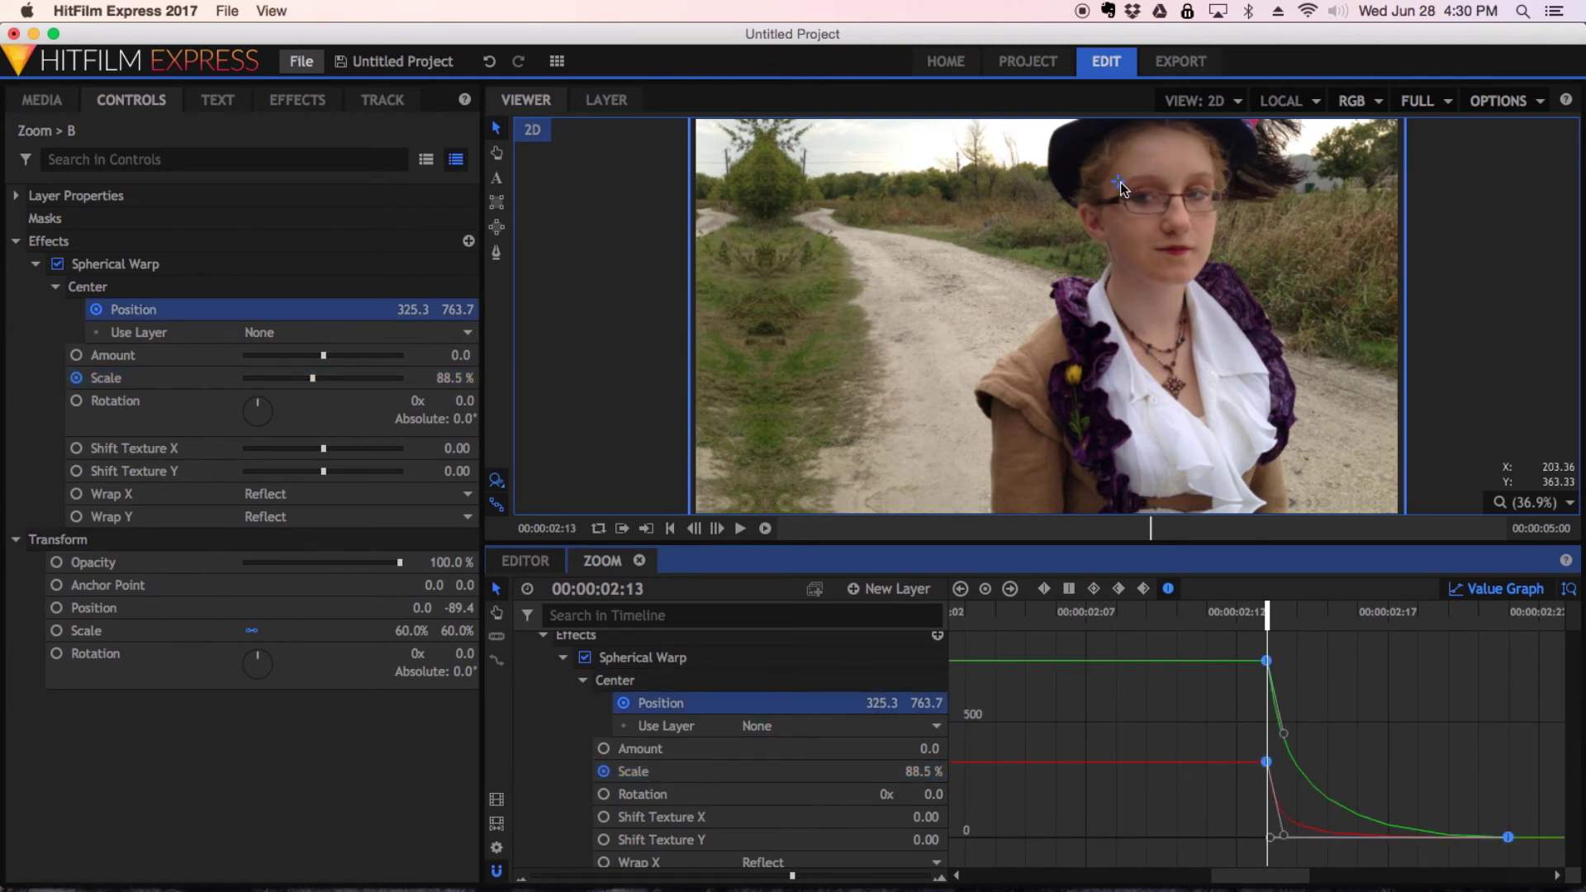
left_click_drag(1120, 182, 1152, 213)
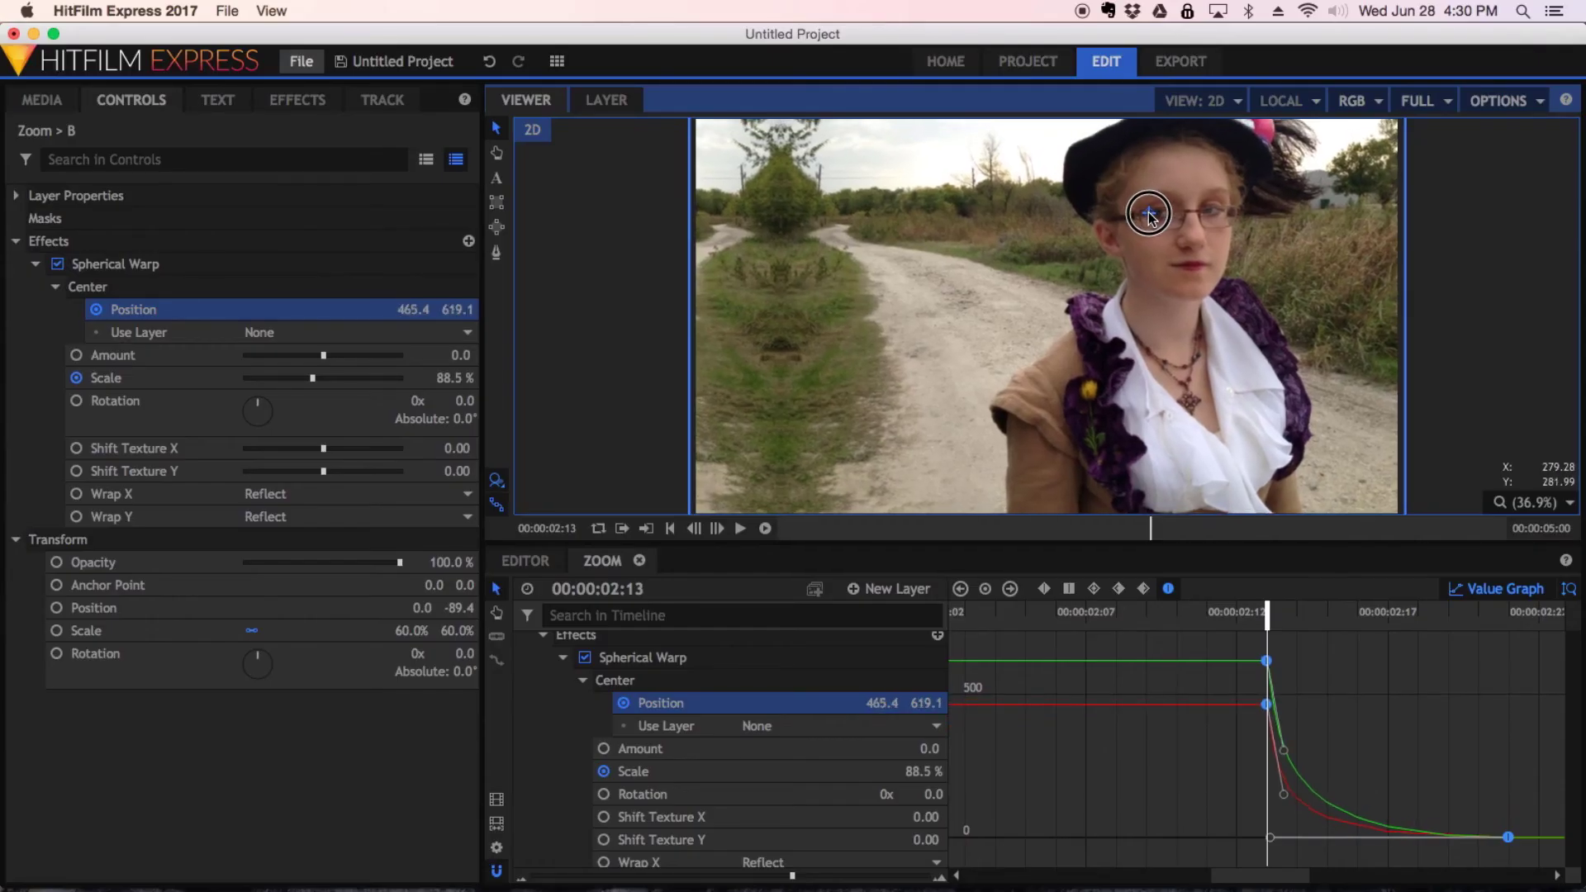
key("Left")
key("Left")
key("Right")
key("Right")
left_click_drag(1148, 210, 1105, 212)
key("Left")
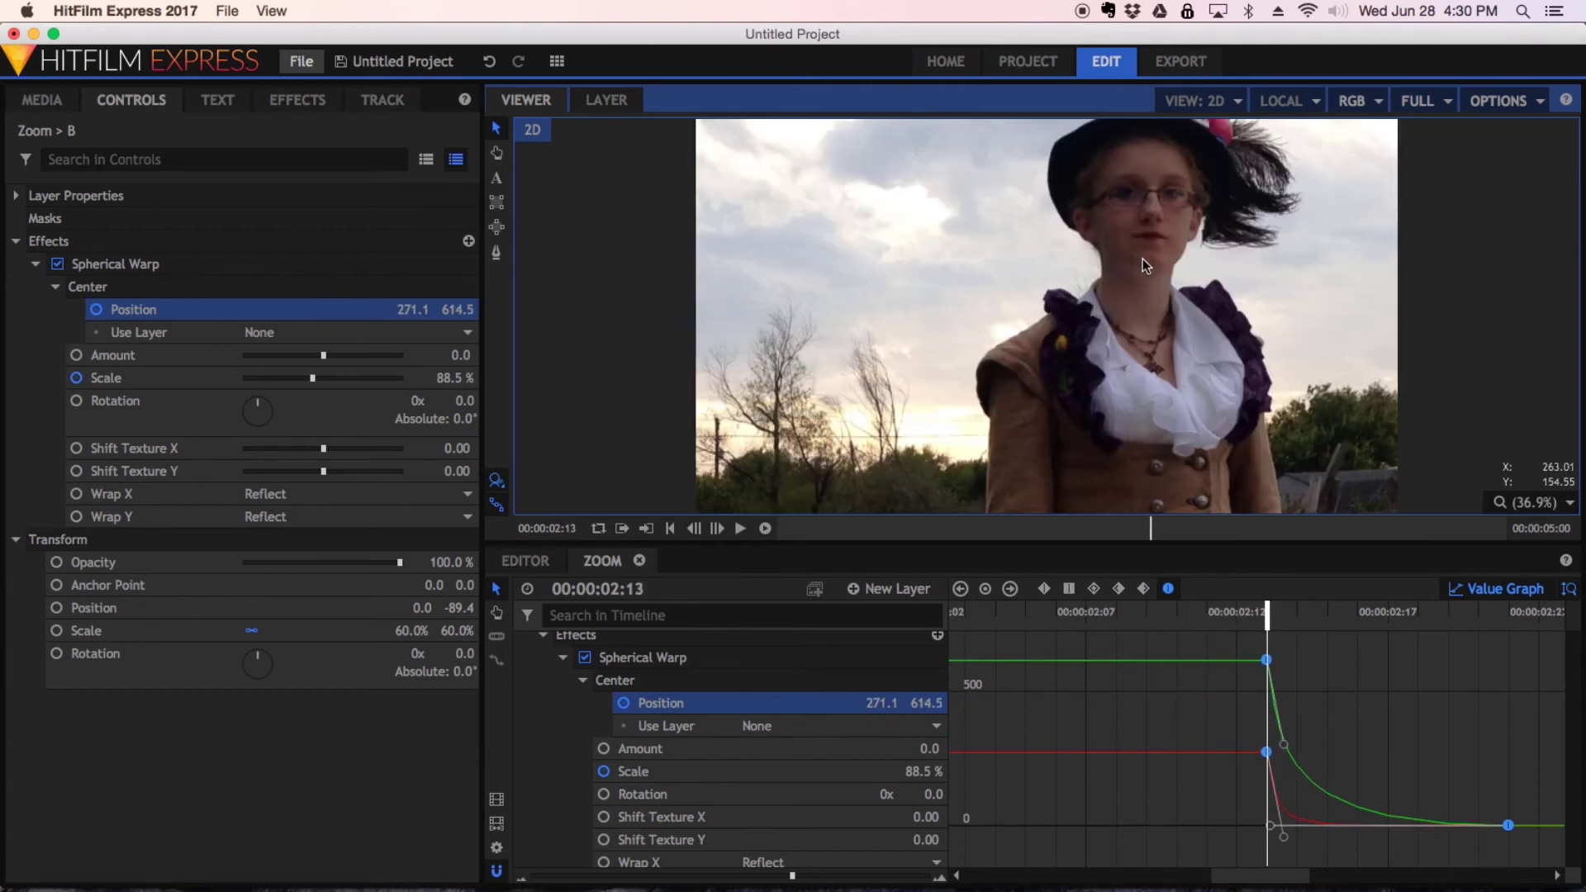
key("Right")
key("Left")
key("Left")
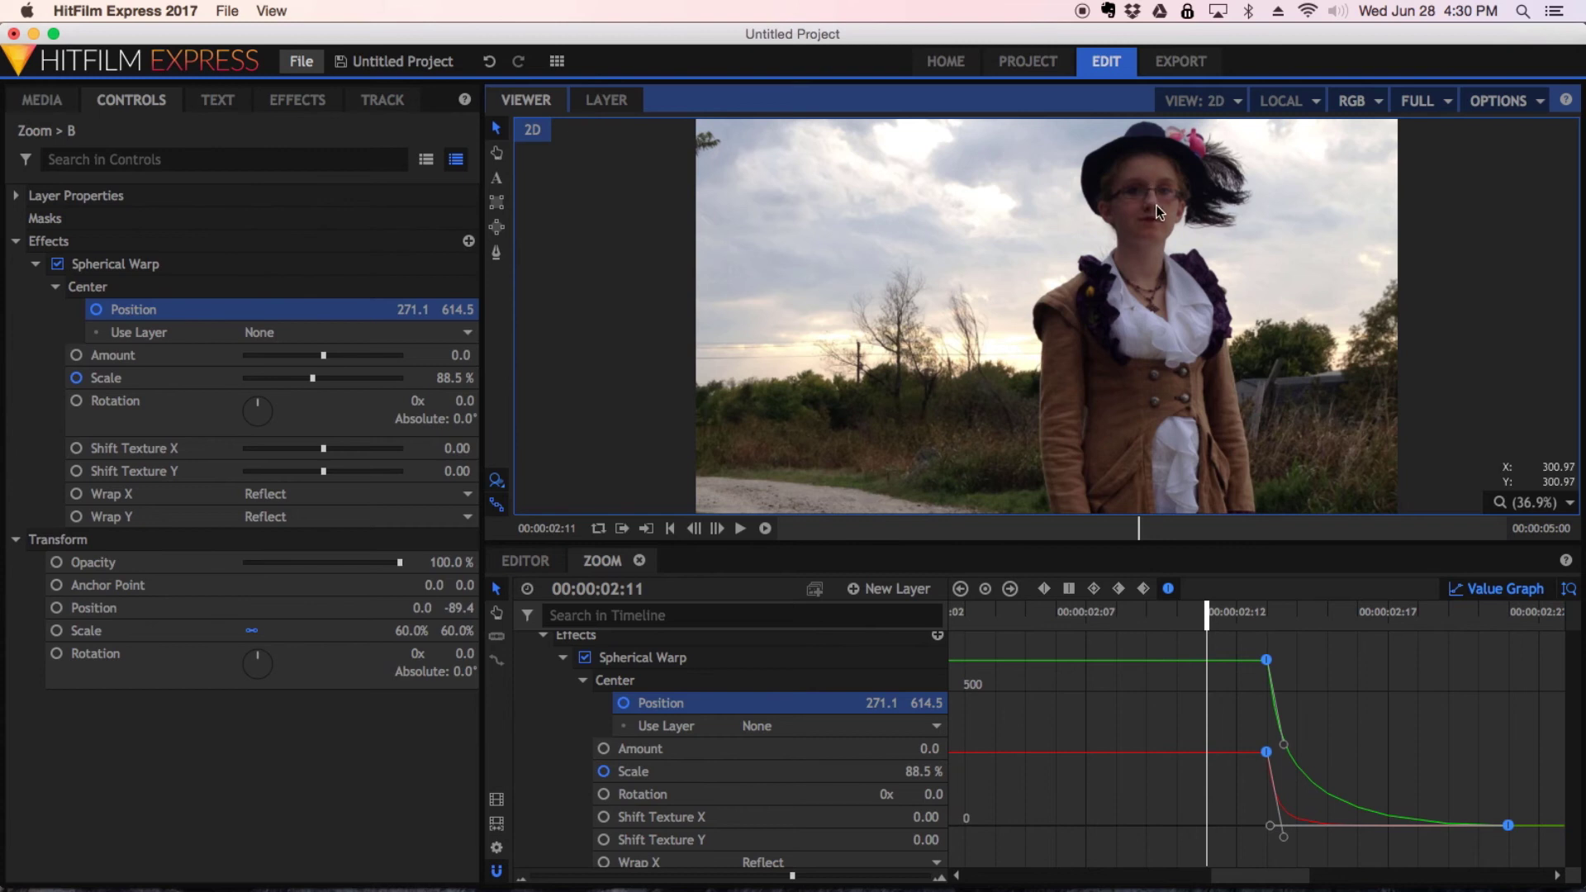
key("Left")
key("Right")
key("Right")
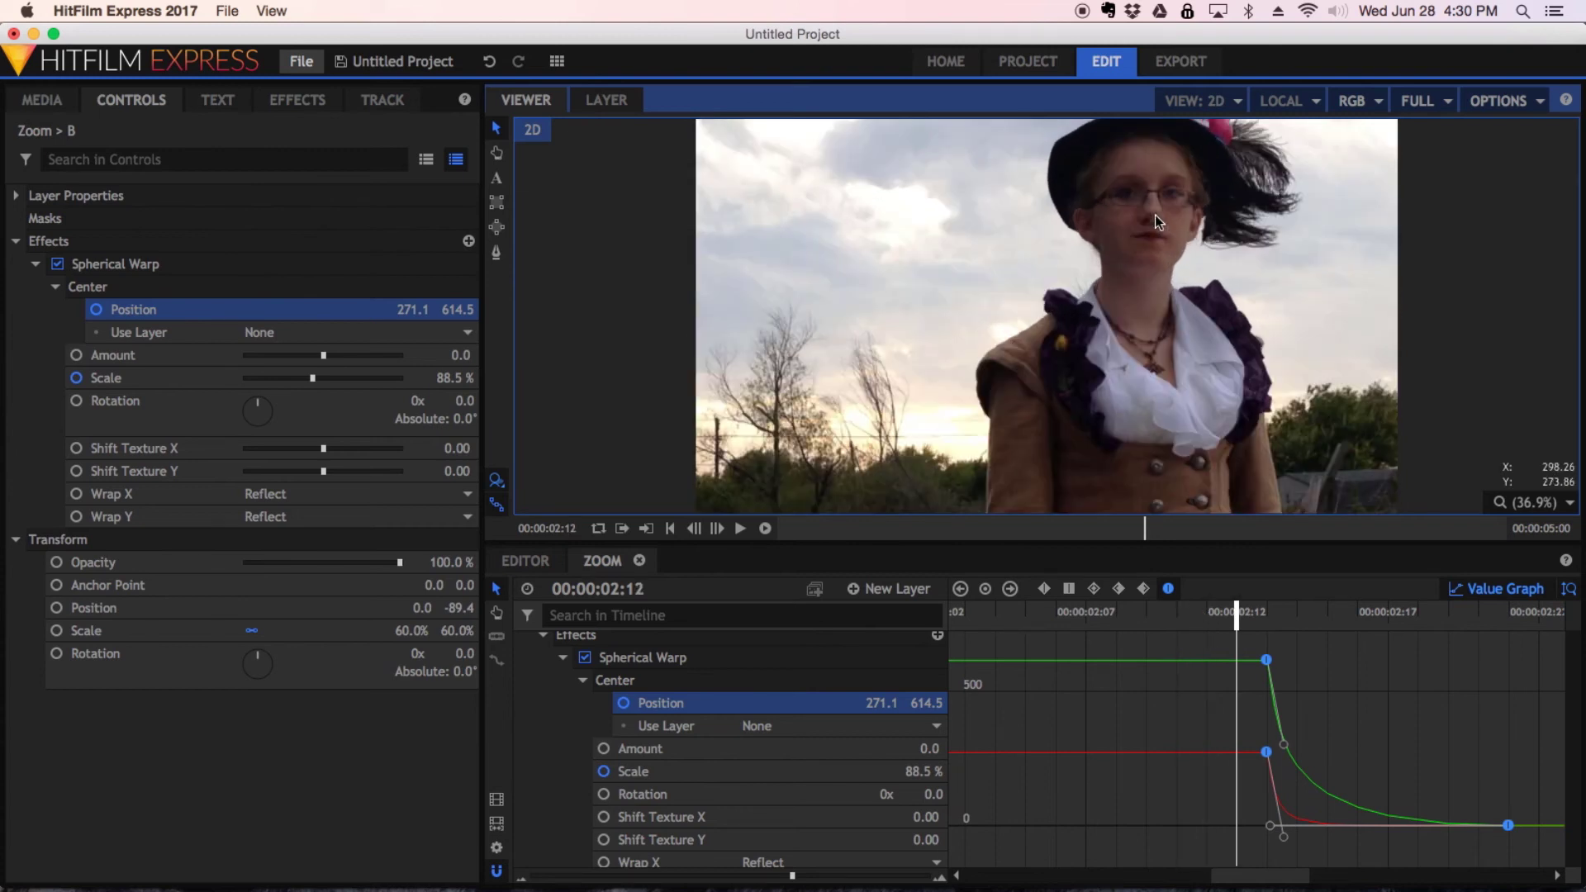
key("Right")
left_click_drag(1104, 214, 1089, 219)
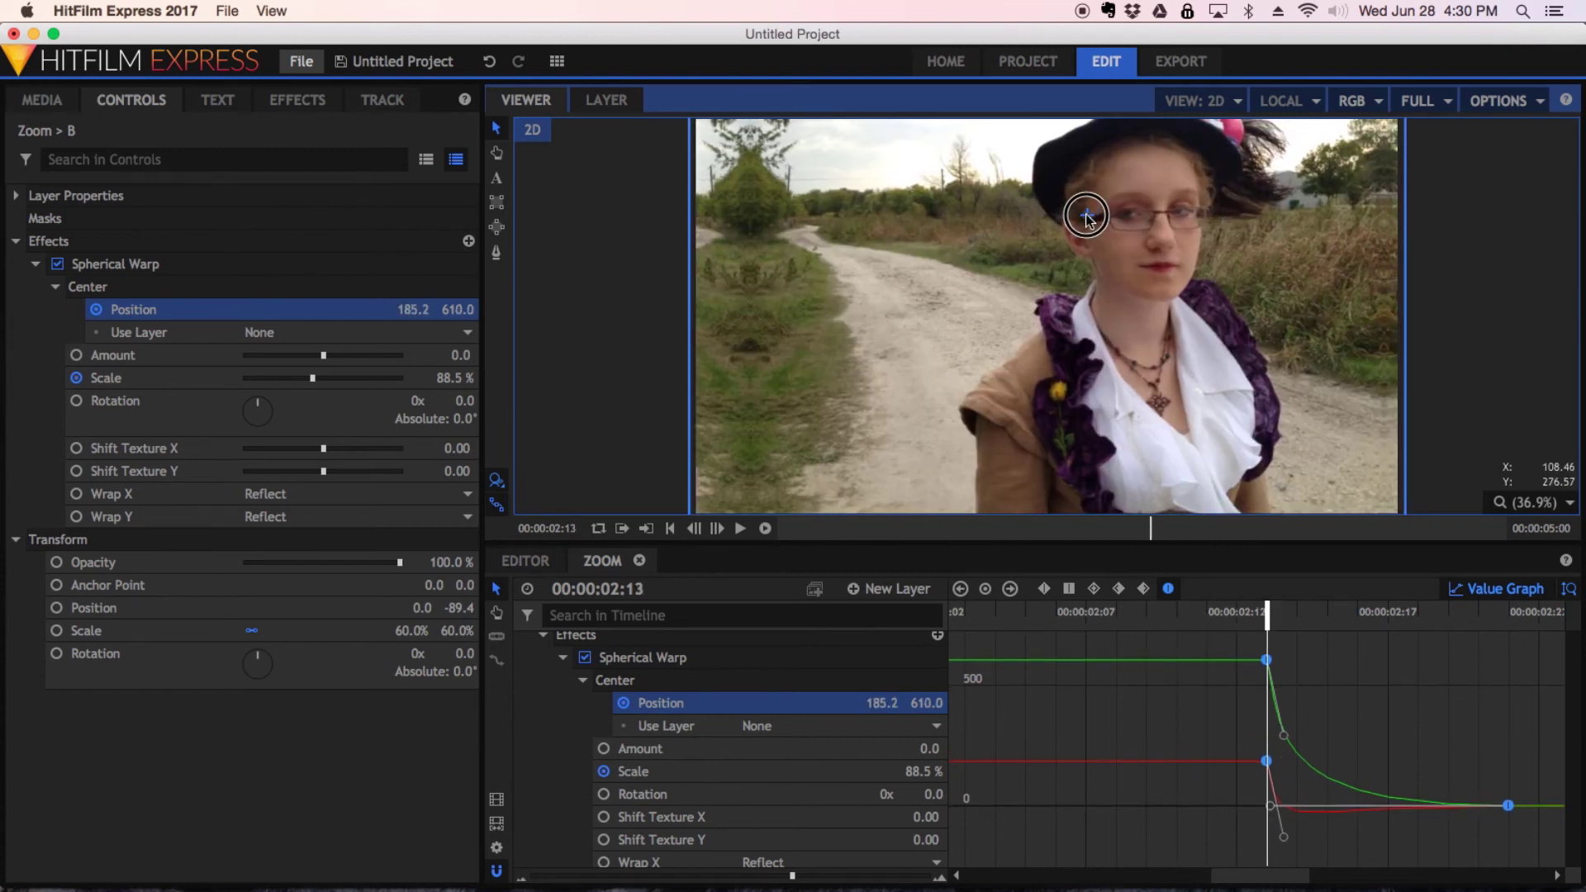
key("Left")
key("Right")
key("Right")
key("Right")
key("Right")
key("Right")
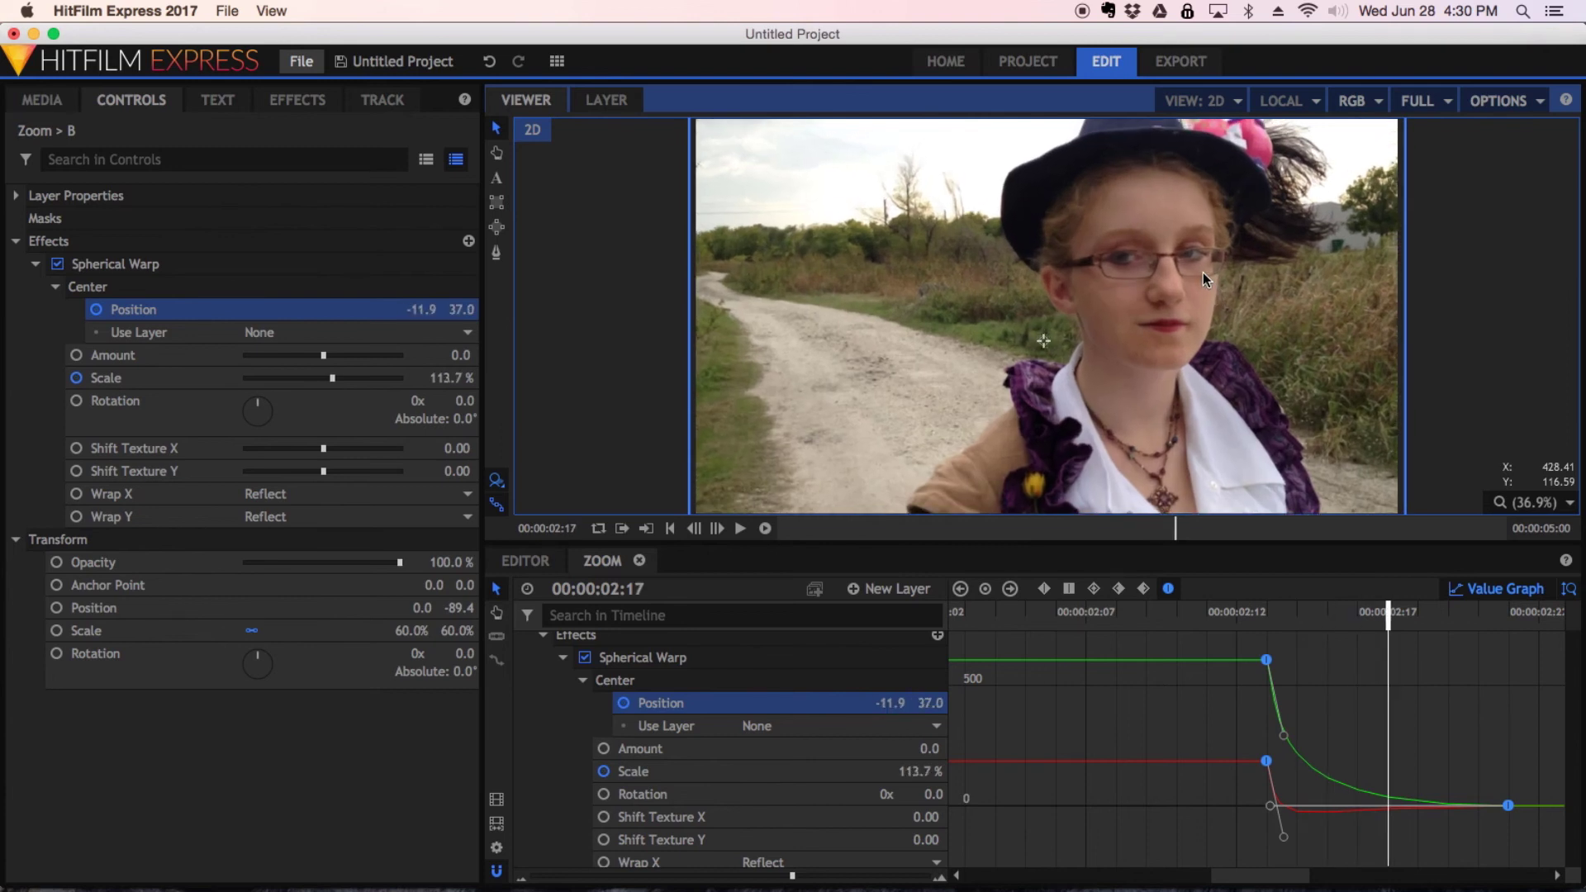
key("Left")
key("Left")
key("Left")
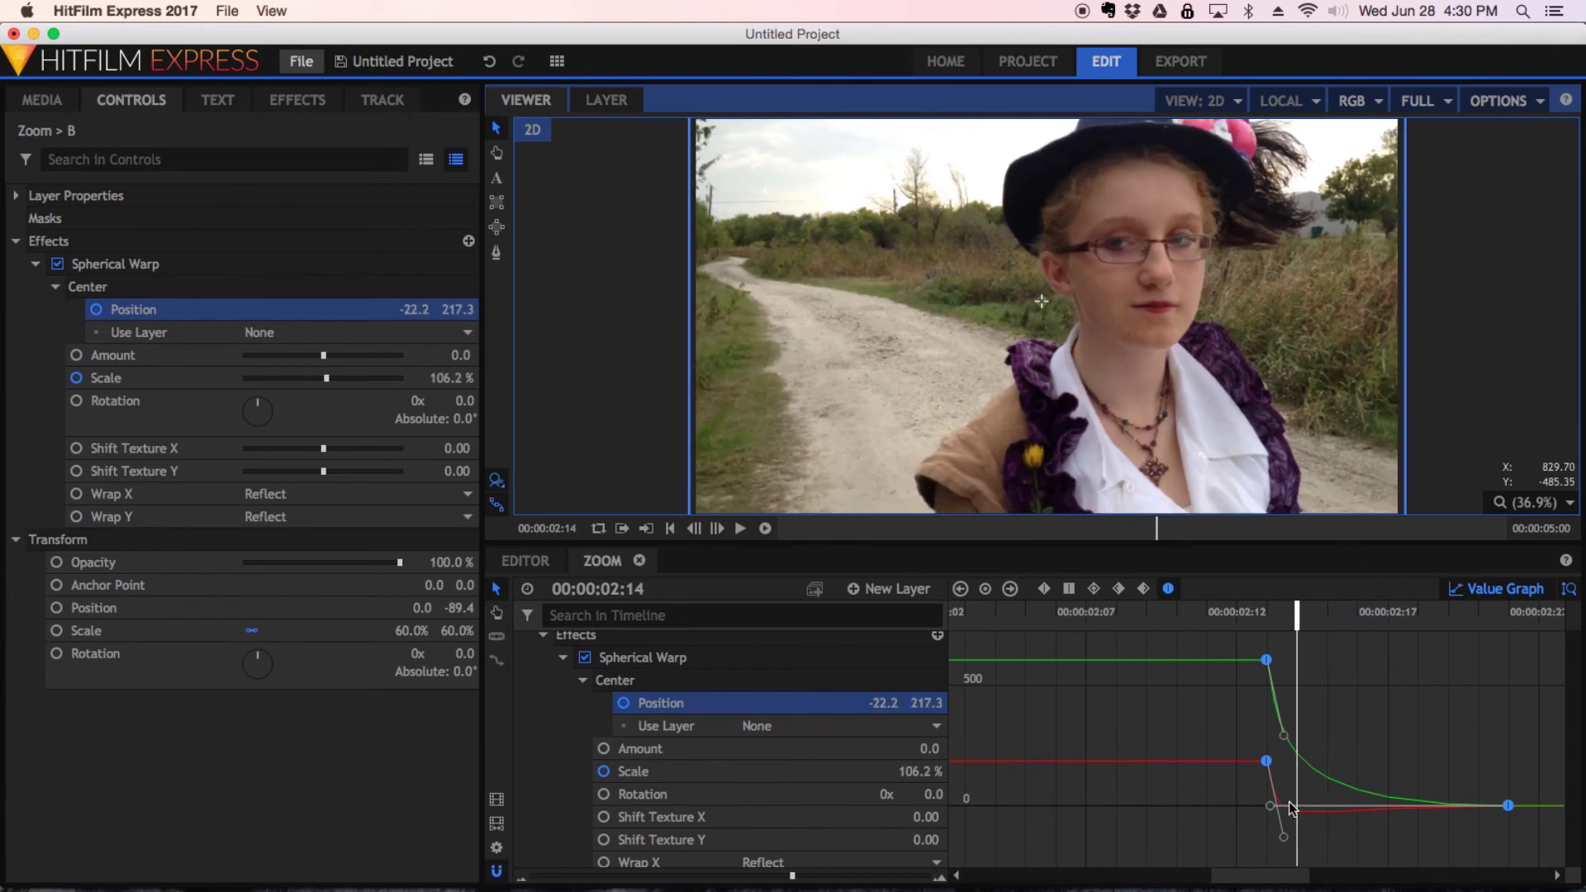
Smooth the Position curve further and step through the transition back to 02:11
left_click_drag(1286, 842, 1293, 808)
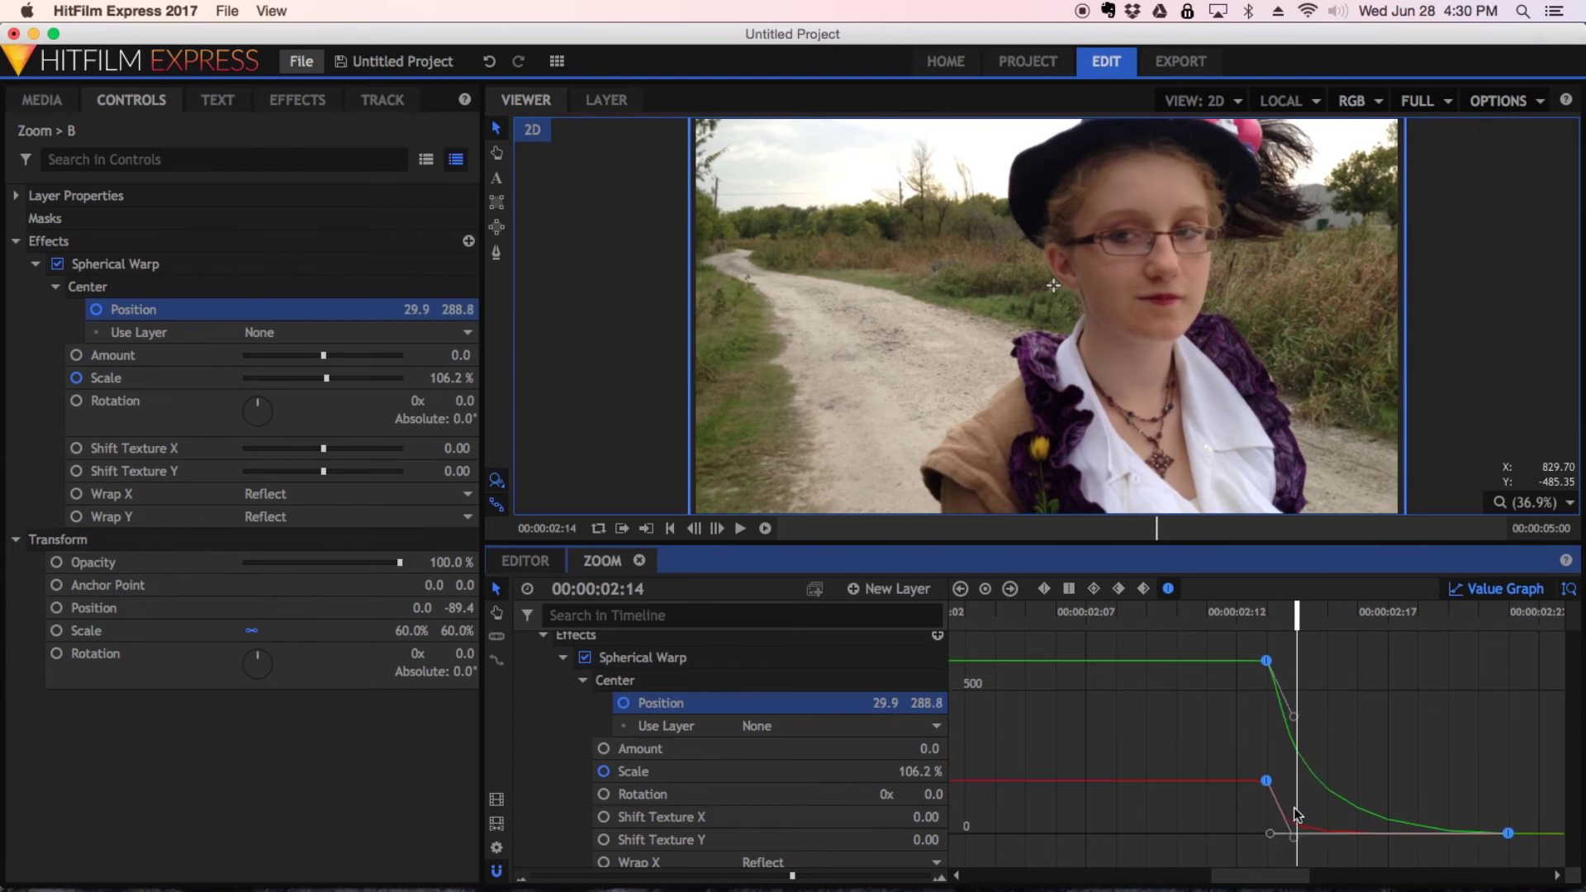
key("Right")
key("Right")
key("Right")
key("Right")
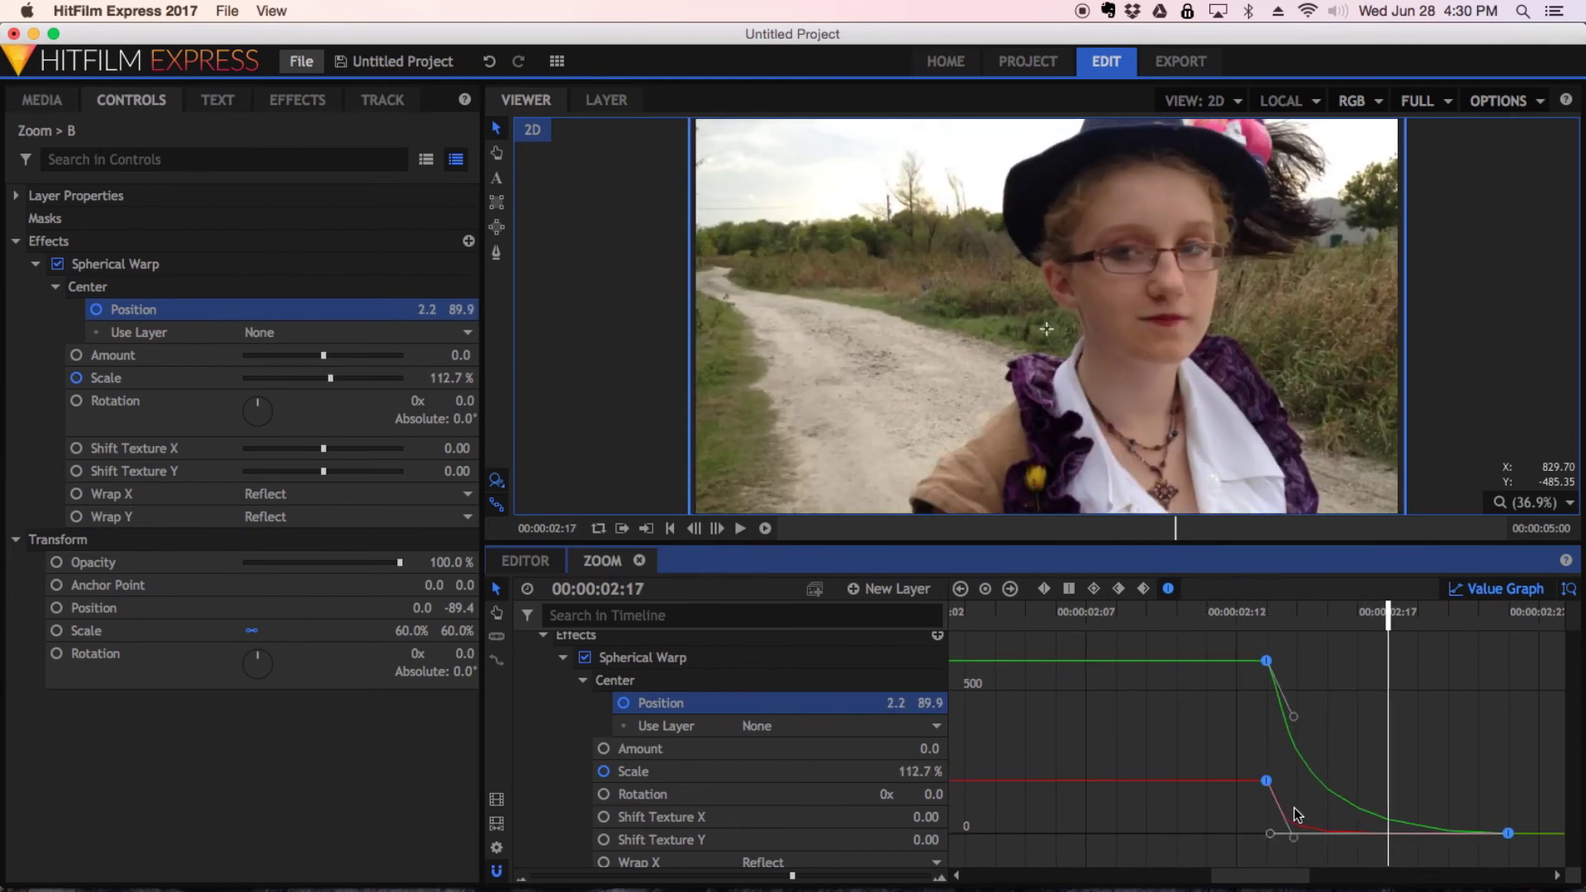
key("Right")
key("Left")
key("Left")
key("Left")
key("Left")
key("Left")
key("Left")
key("Left")
key("Left")
key("Left")
key("Left")
key("Left")
key("Left")
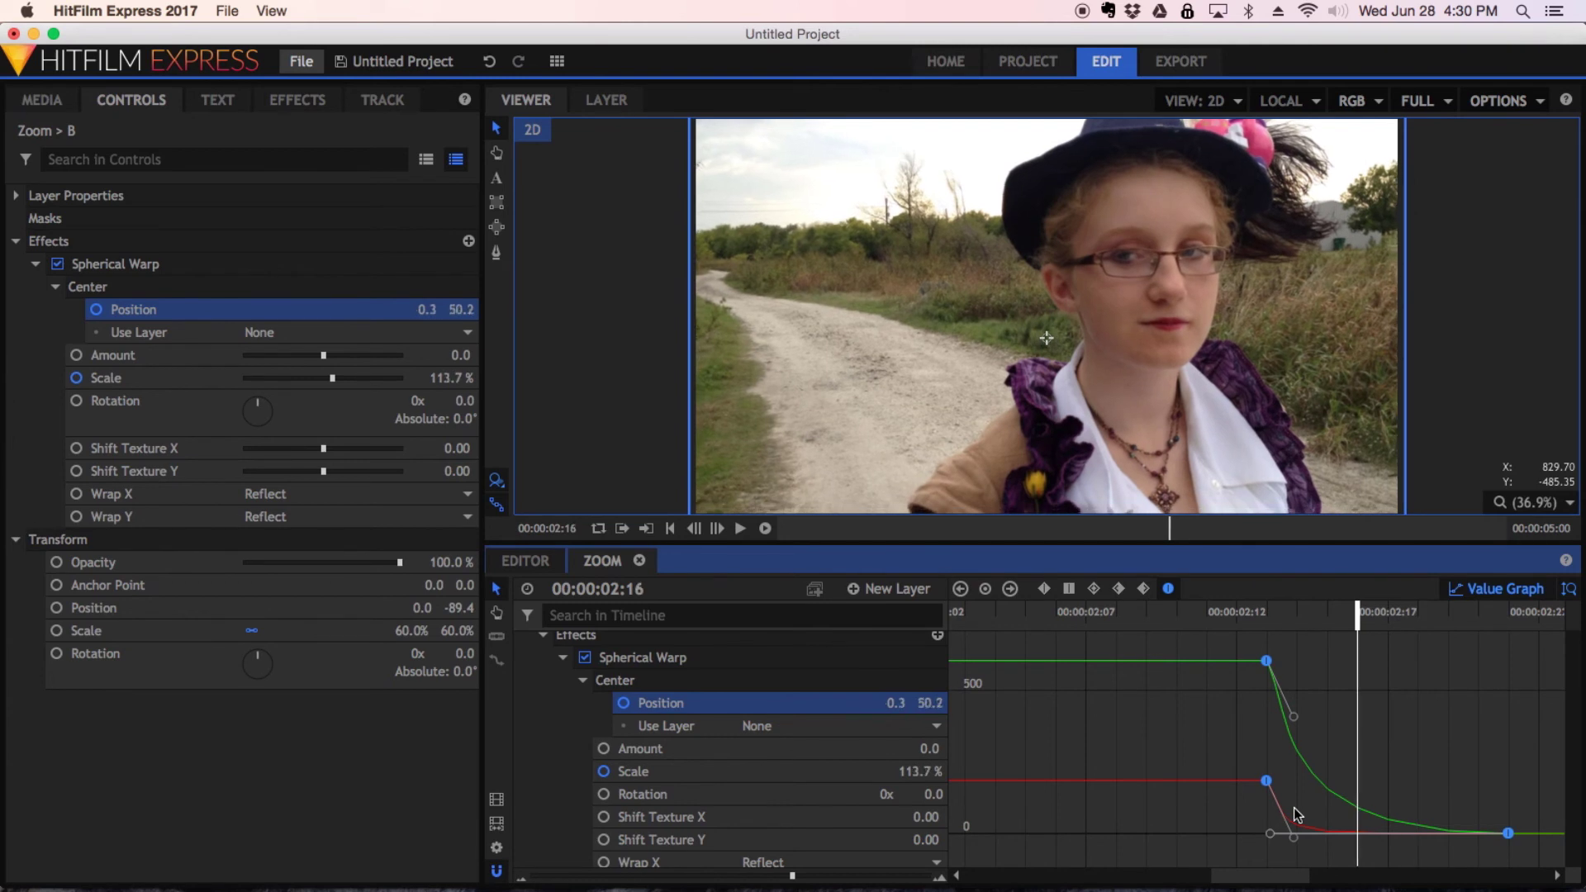
key("Right")
key("Right")
key("Right")
key("Right")
key("Right")
key("Right")
key("Right")
key("Right")
key("Right")
key("Right")
key("Right")
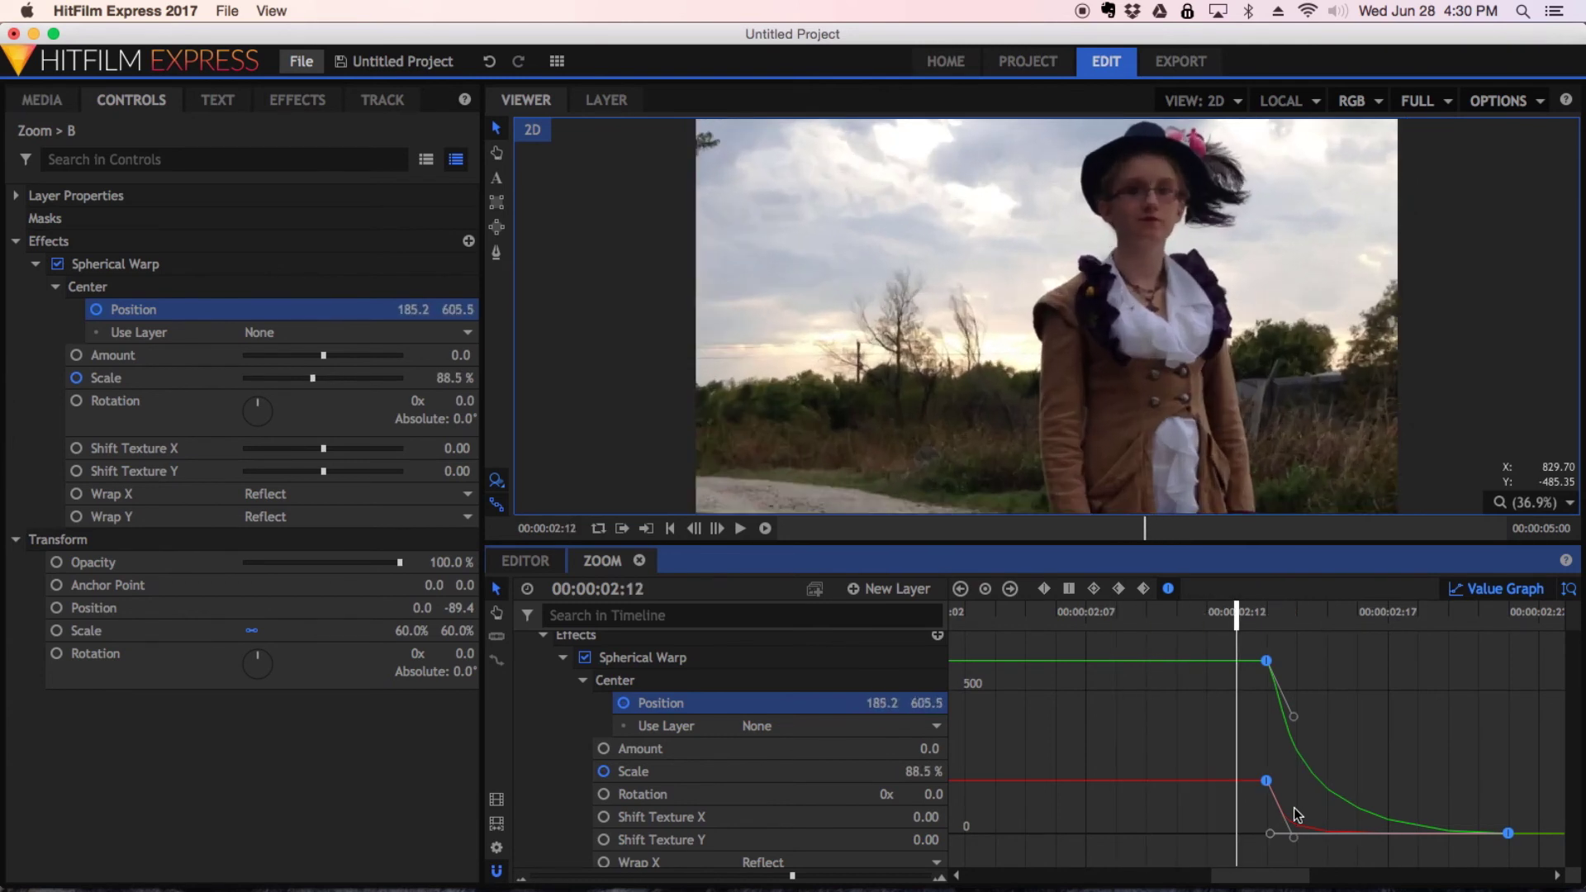
key("Left")
key("Left")
key("Left")
key("Left")
key("Left")
key("Left")
key("Left")
key("Left")
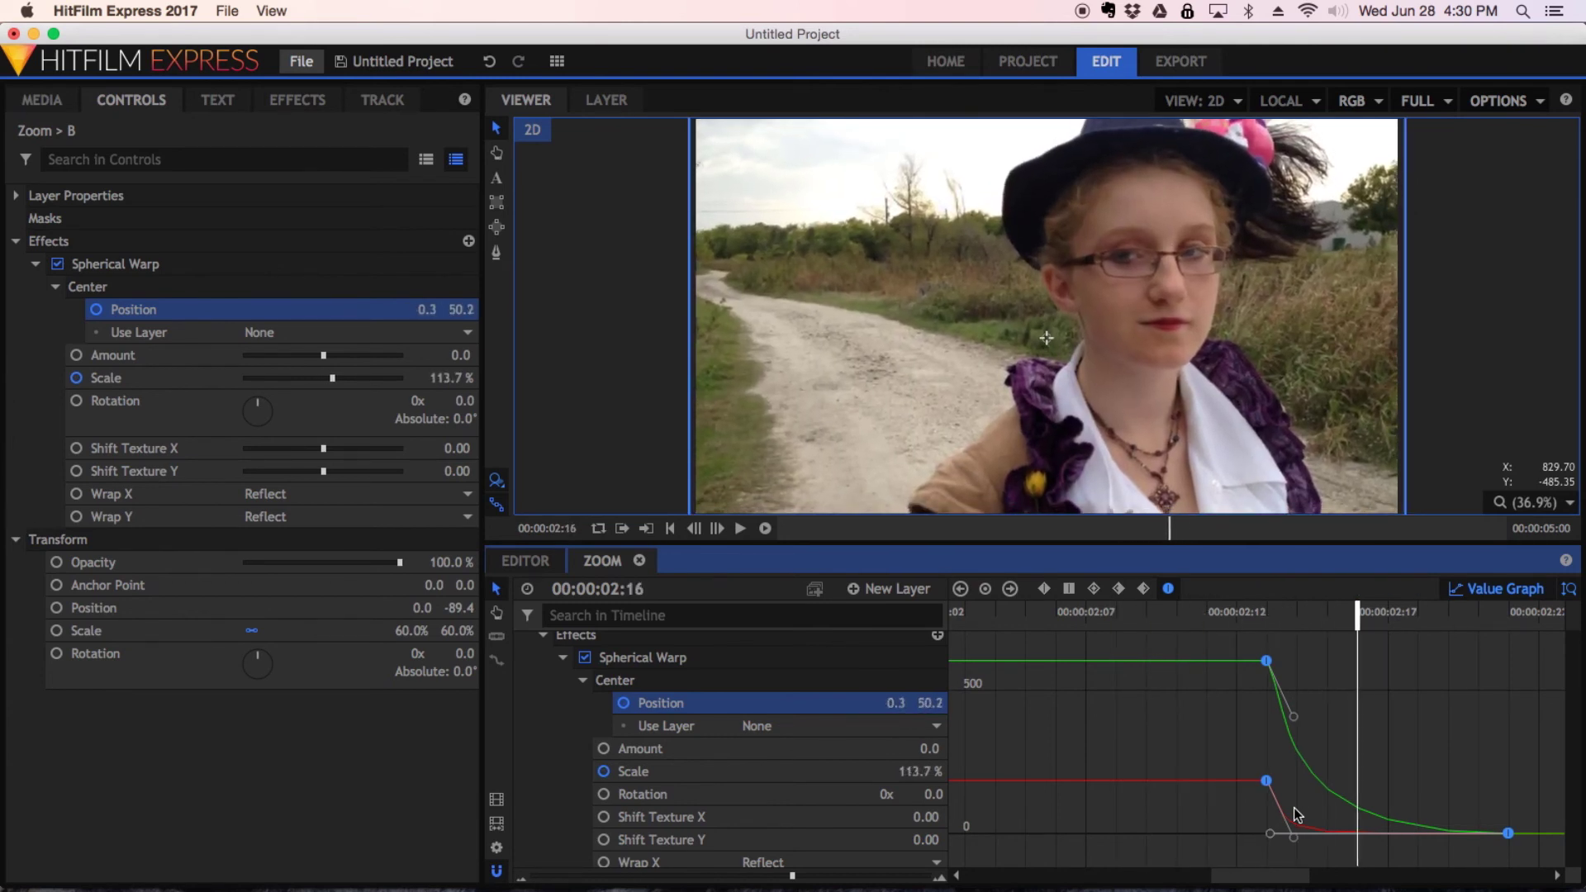
key("Right")
key("Right")
key("Right")
key("Right")
key("Right")
key("Right")
key("Right")
key("Right")
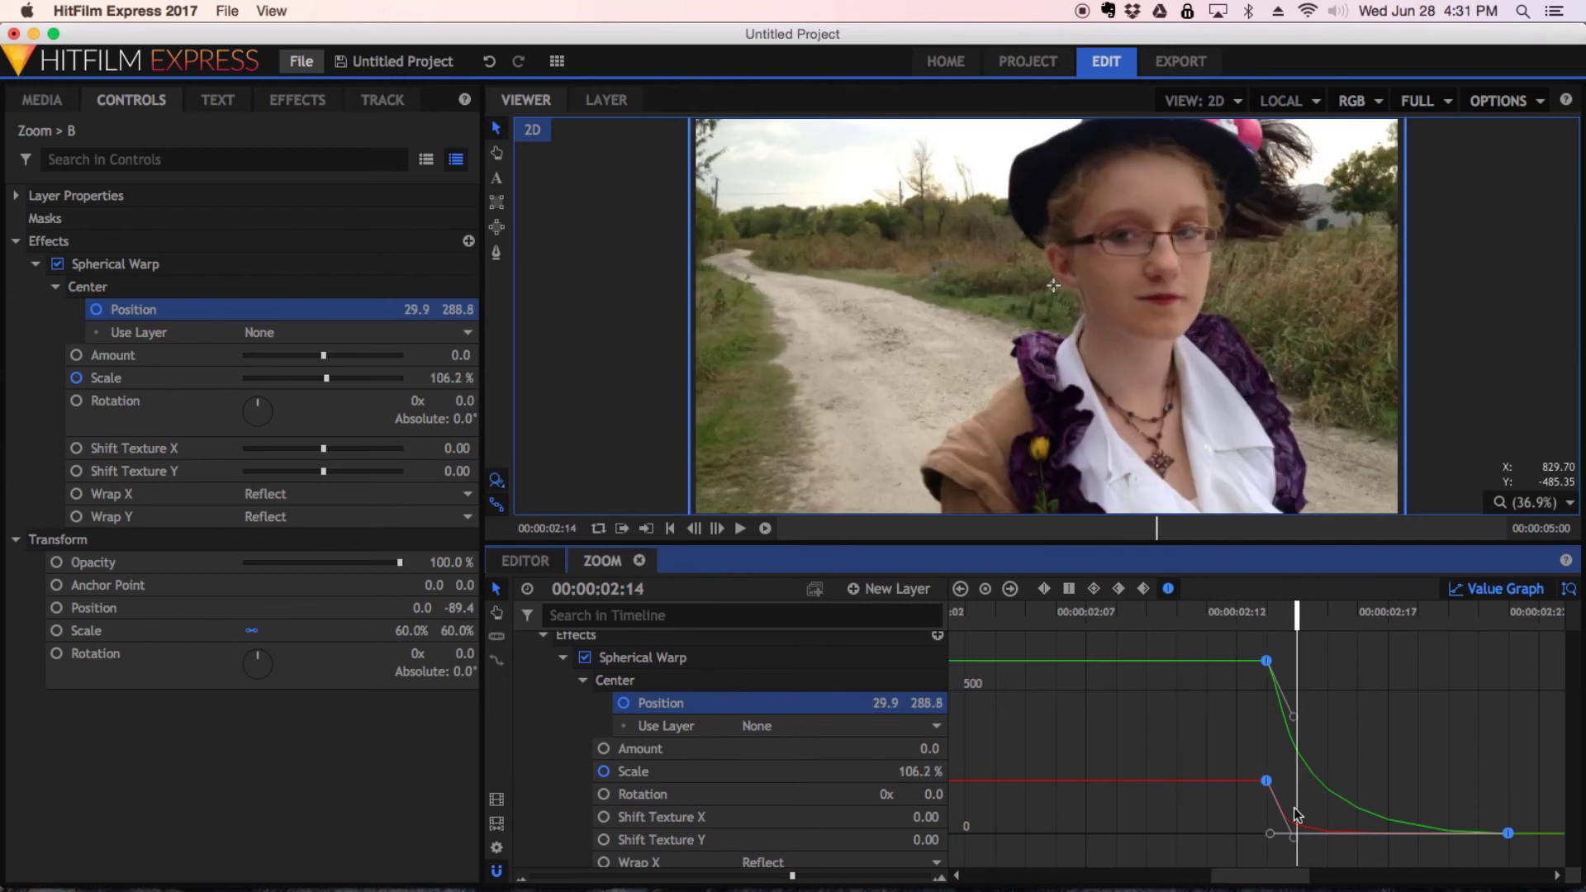
key("Left")
key("Left")
key("Left")
key("Left")
key("Left")
key("Left")
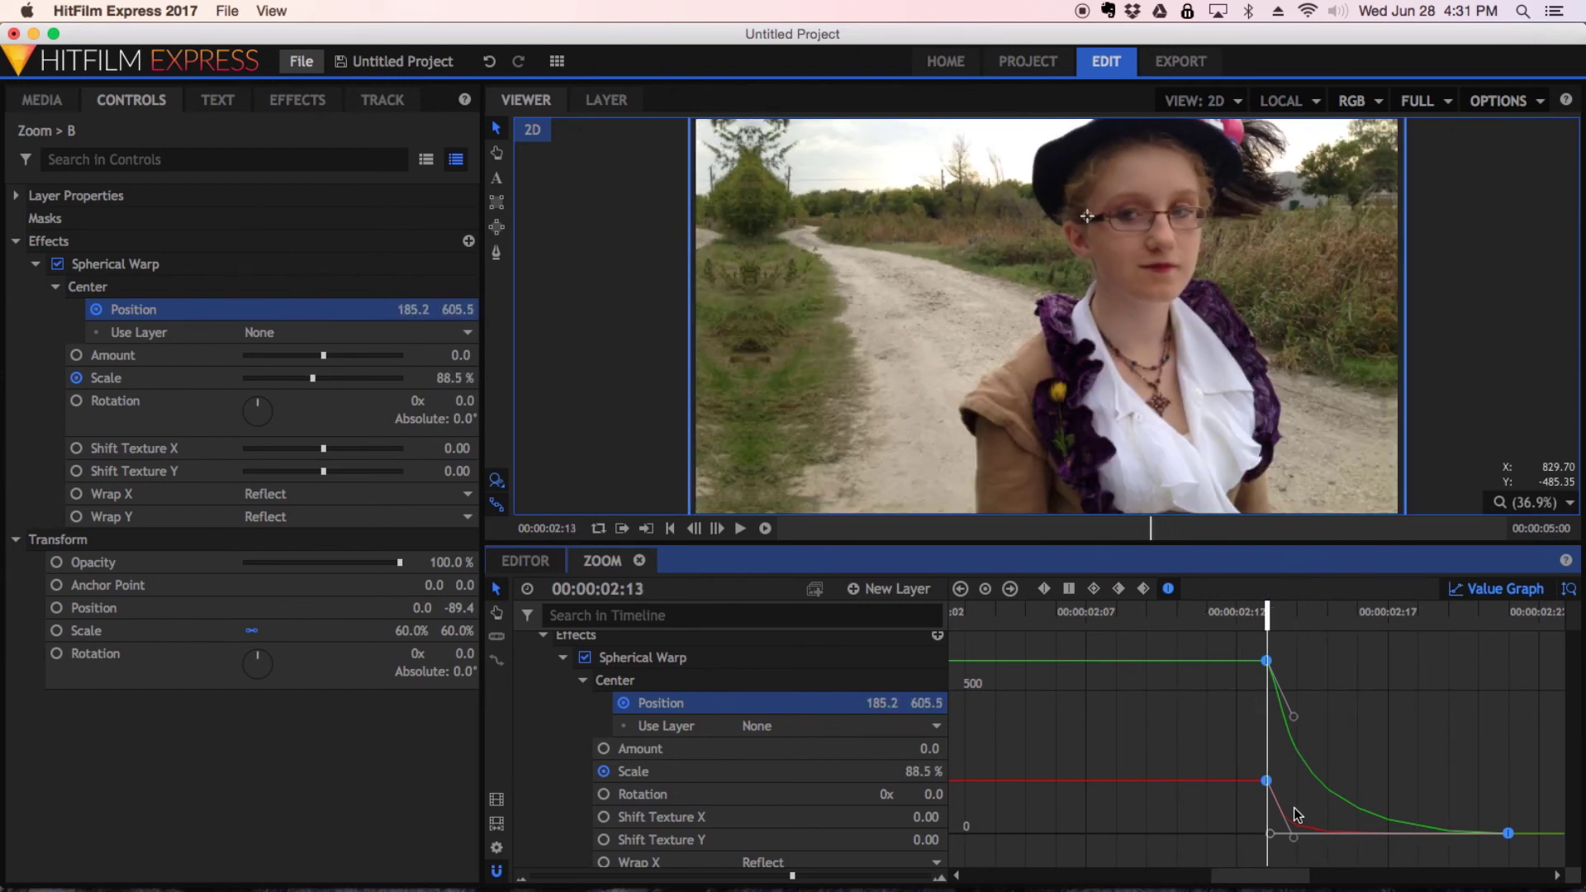
key("Left")
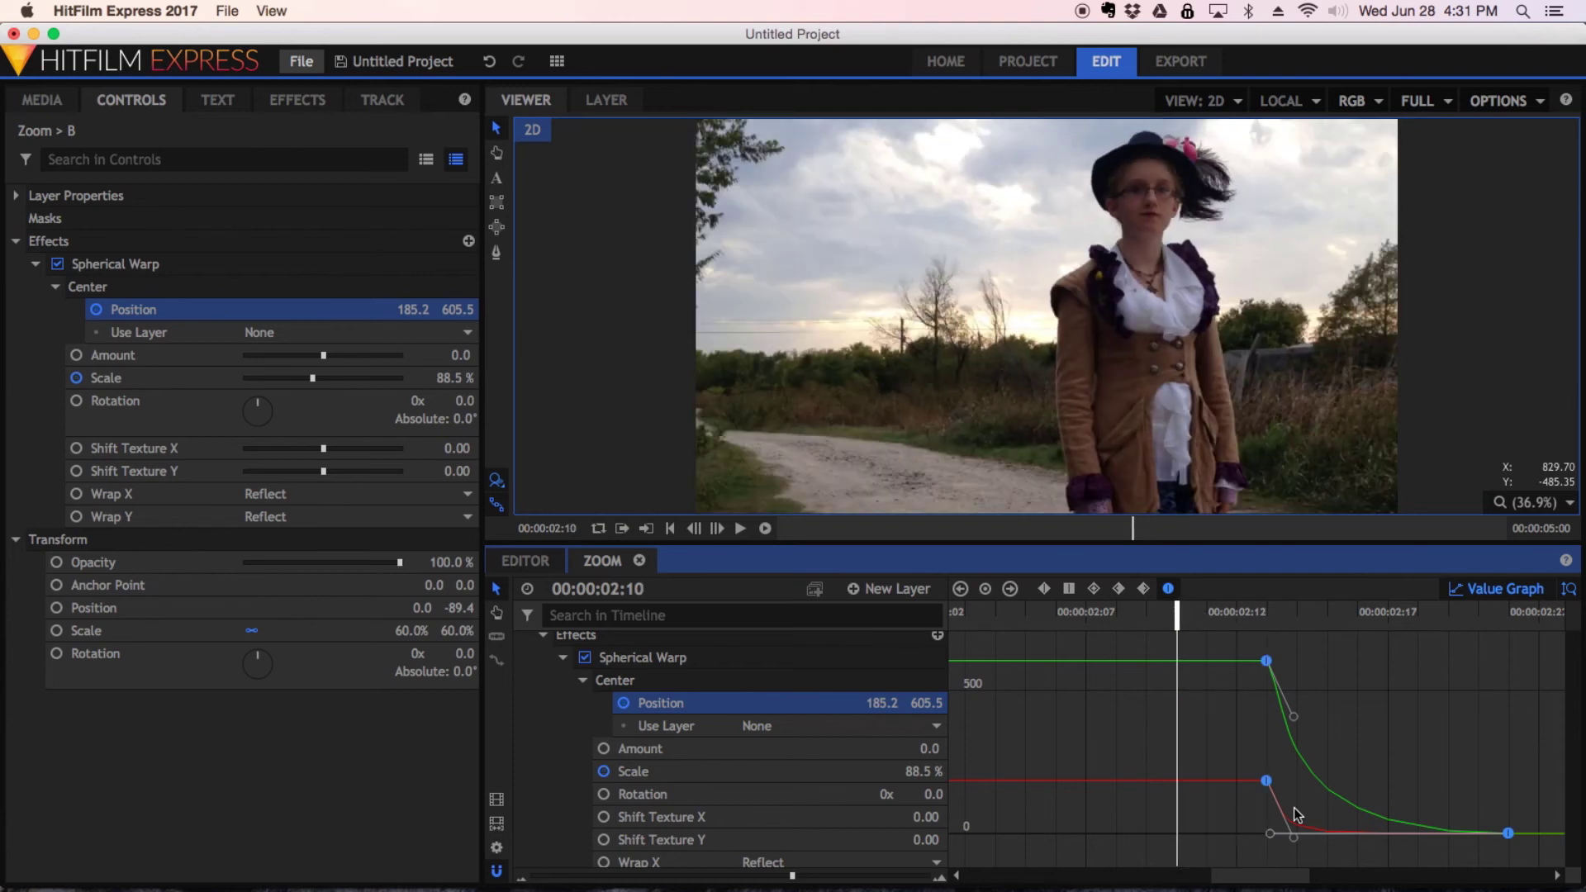
key("Left")
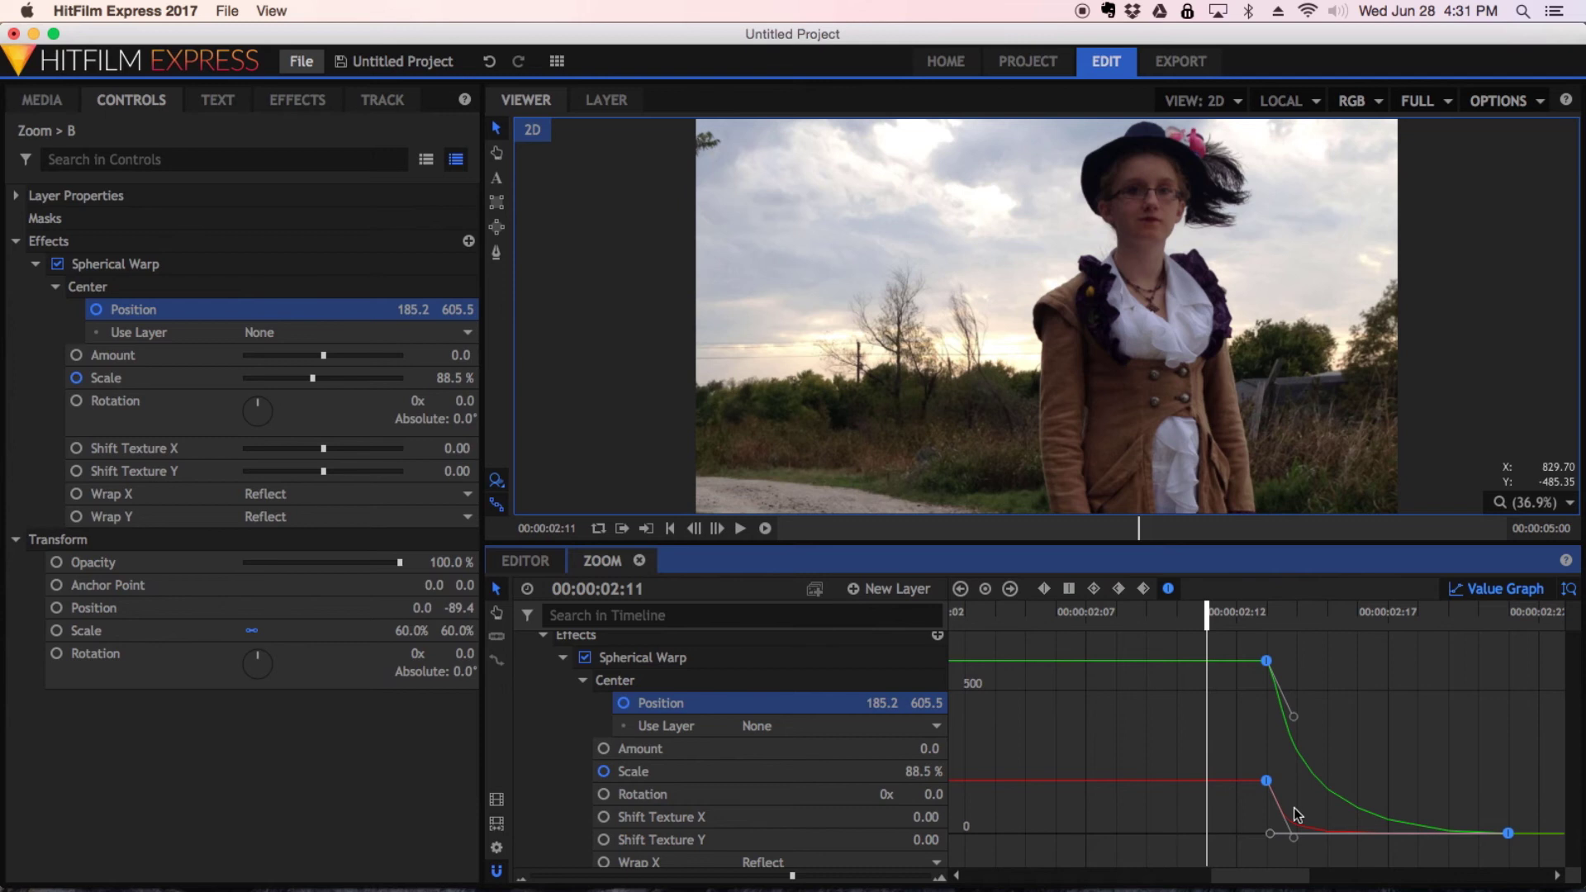
Collapse layer B's properties, step to frame 02:15 and switch on layer B's motion blur
left_click(1492, 589)
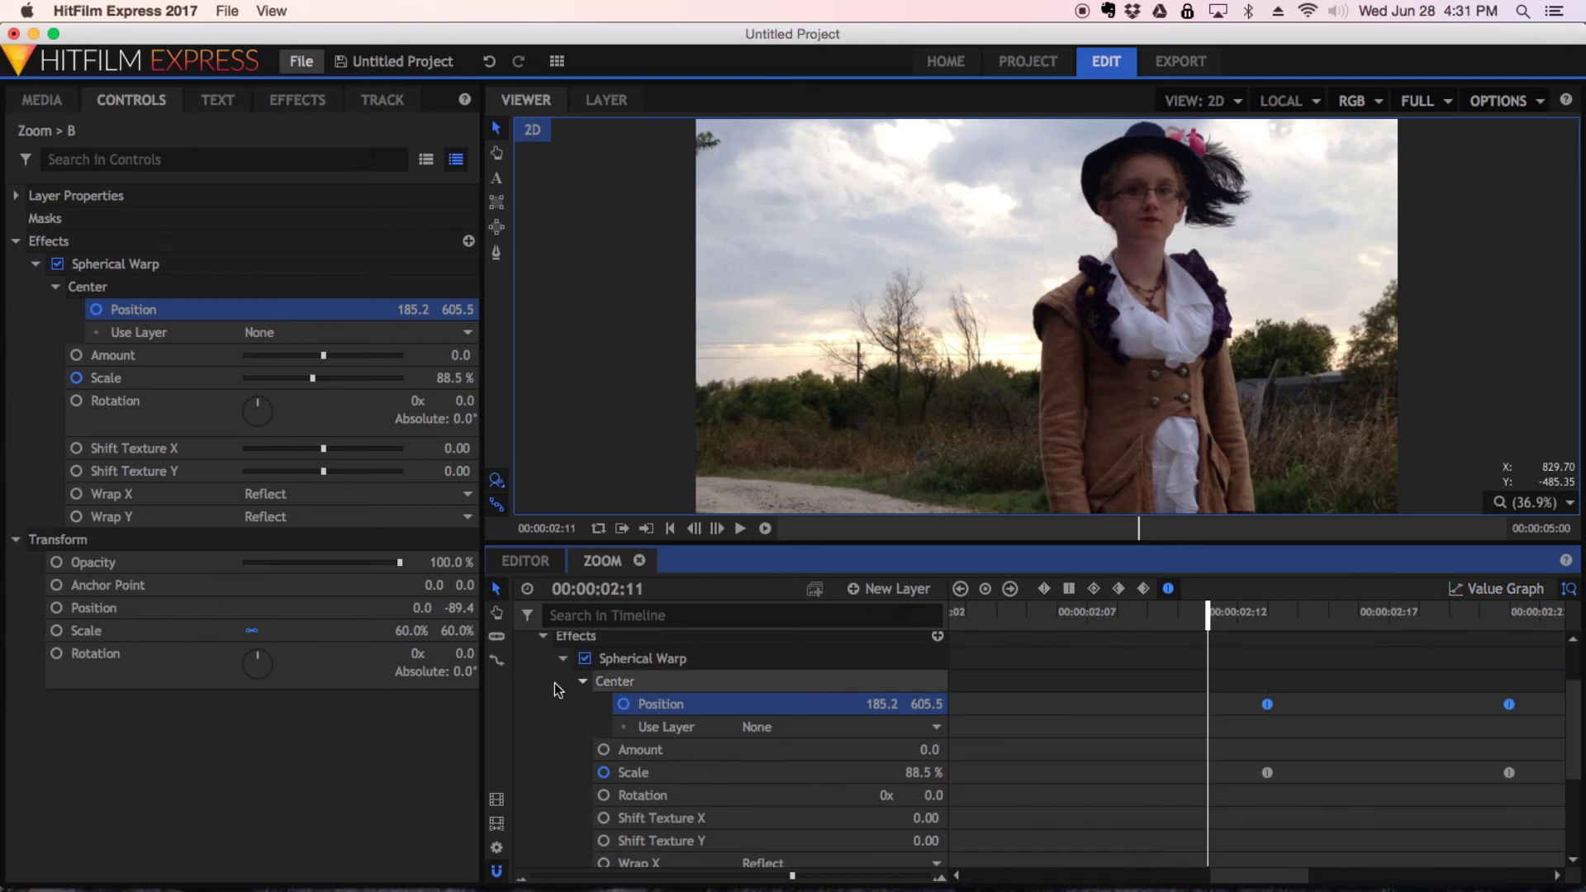
scroll(537, 679, "up", 3)
left_click(522, 665)
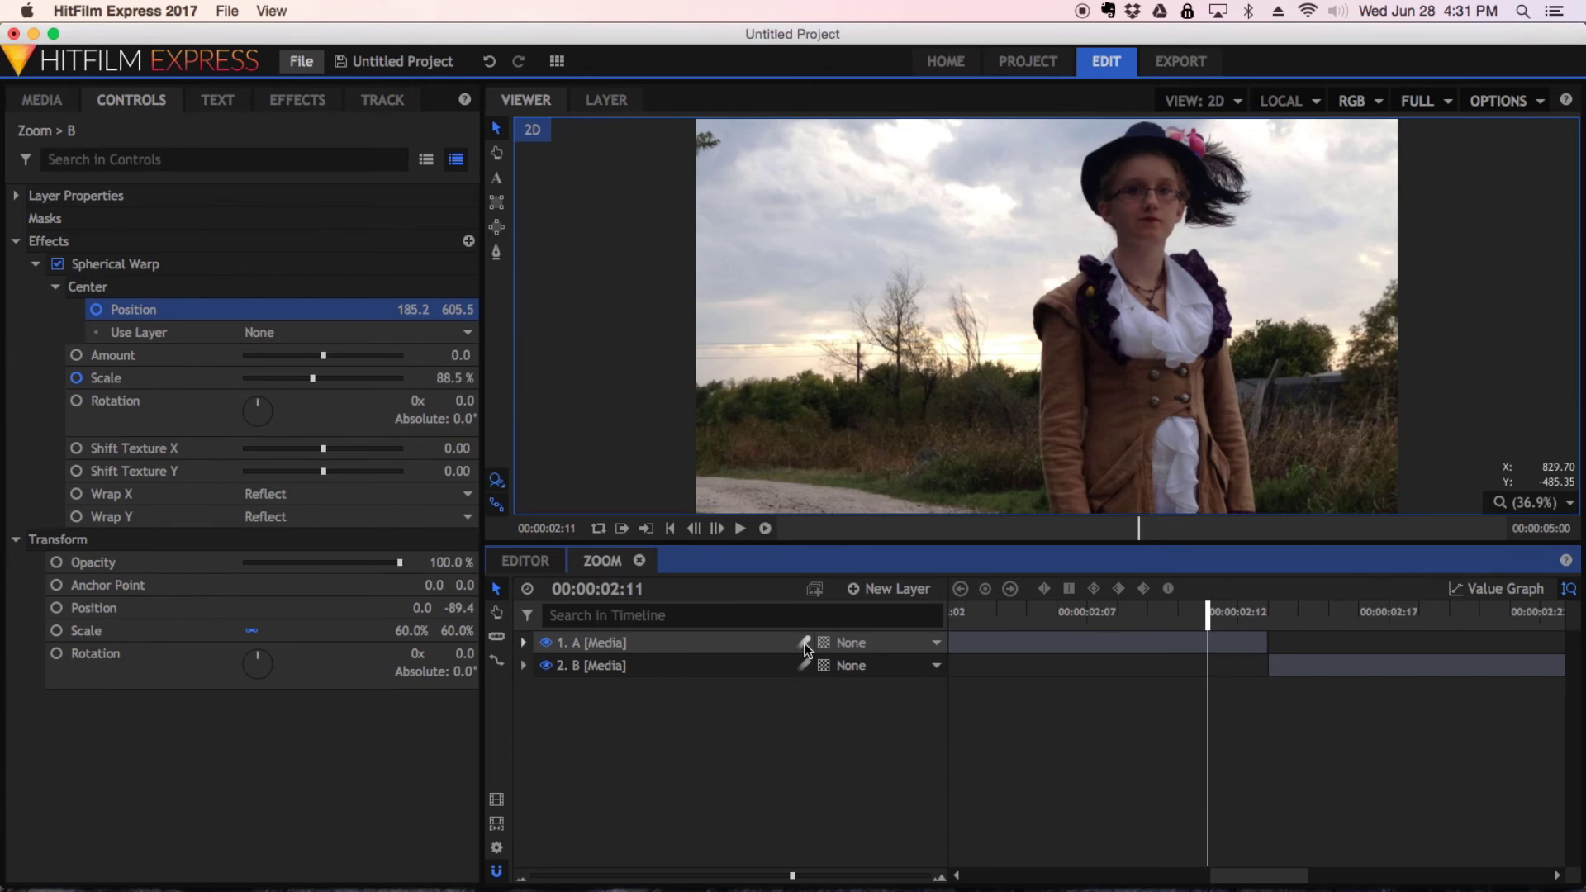
key("Left")
key("Left")
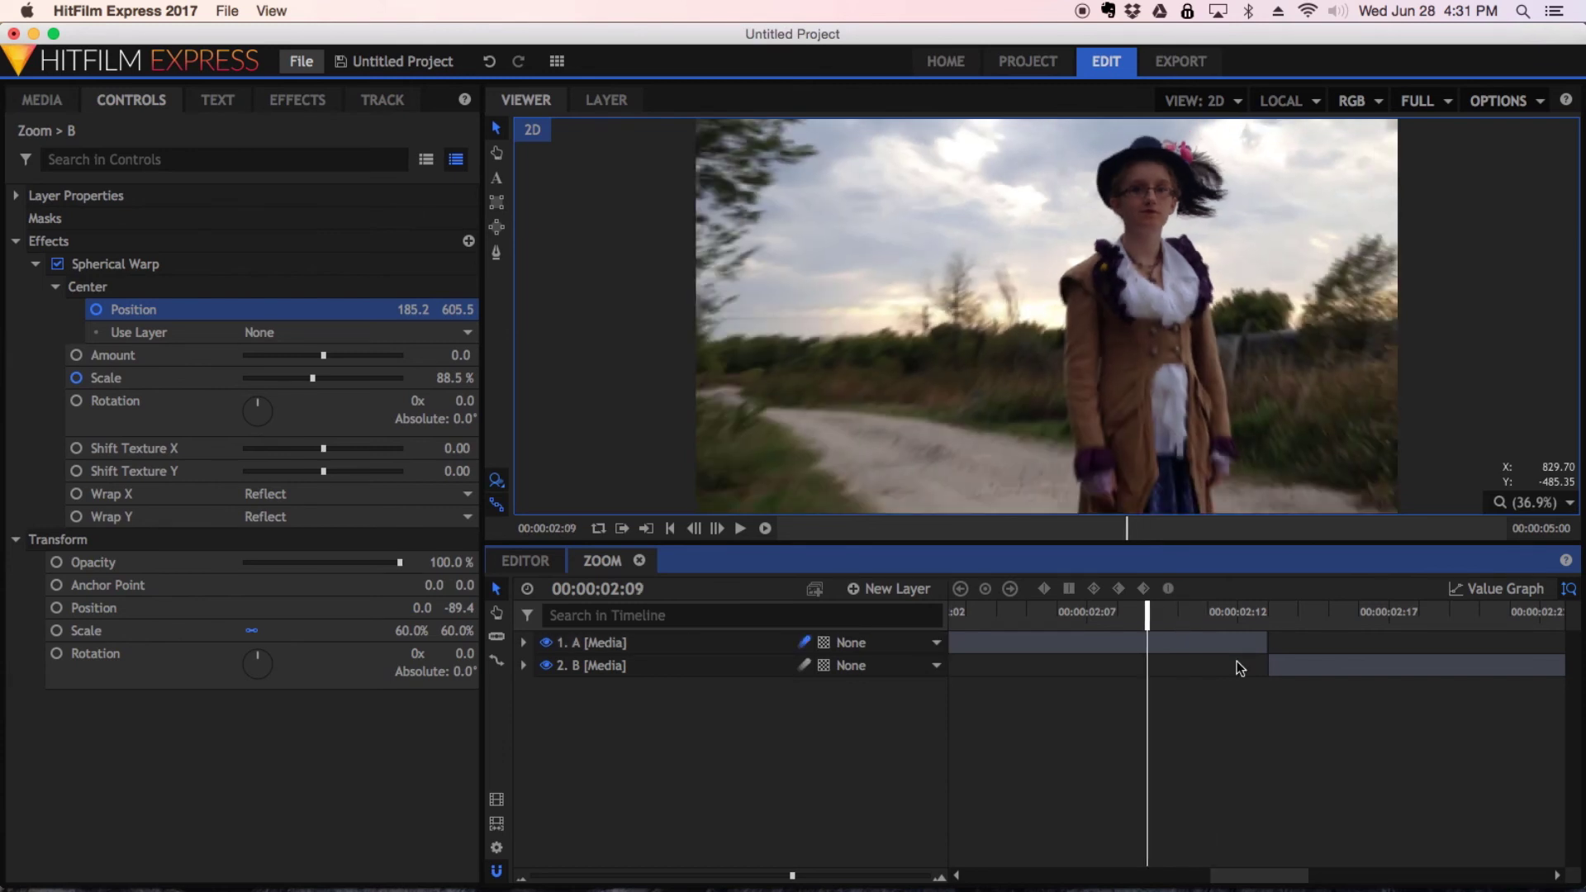
key("Right")
key("Right")
key("Right")
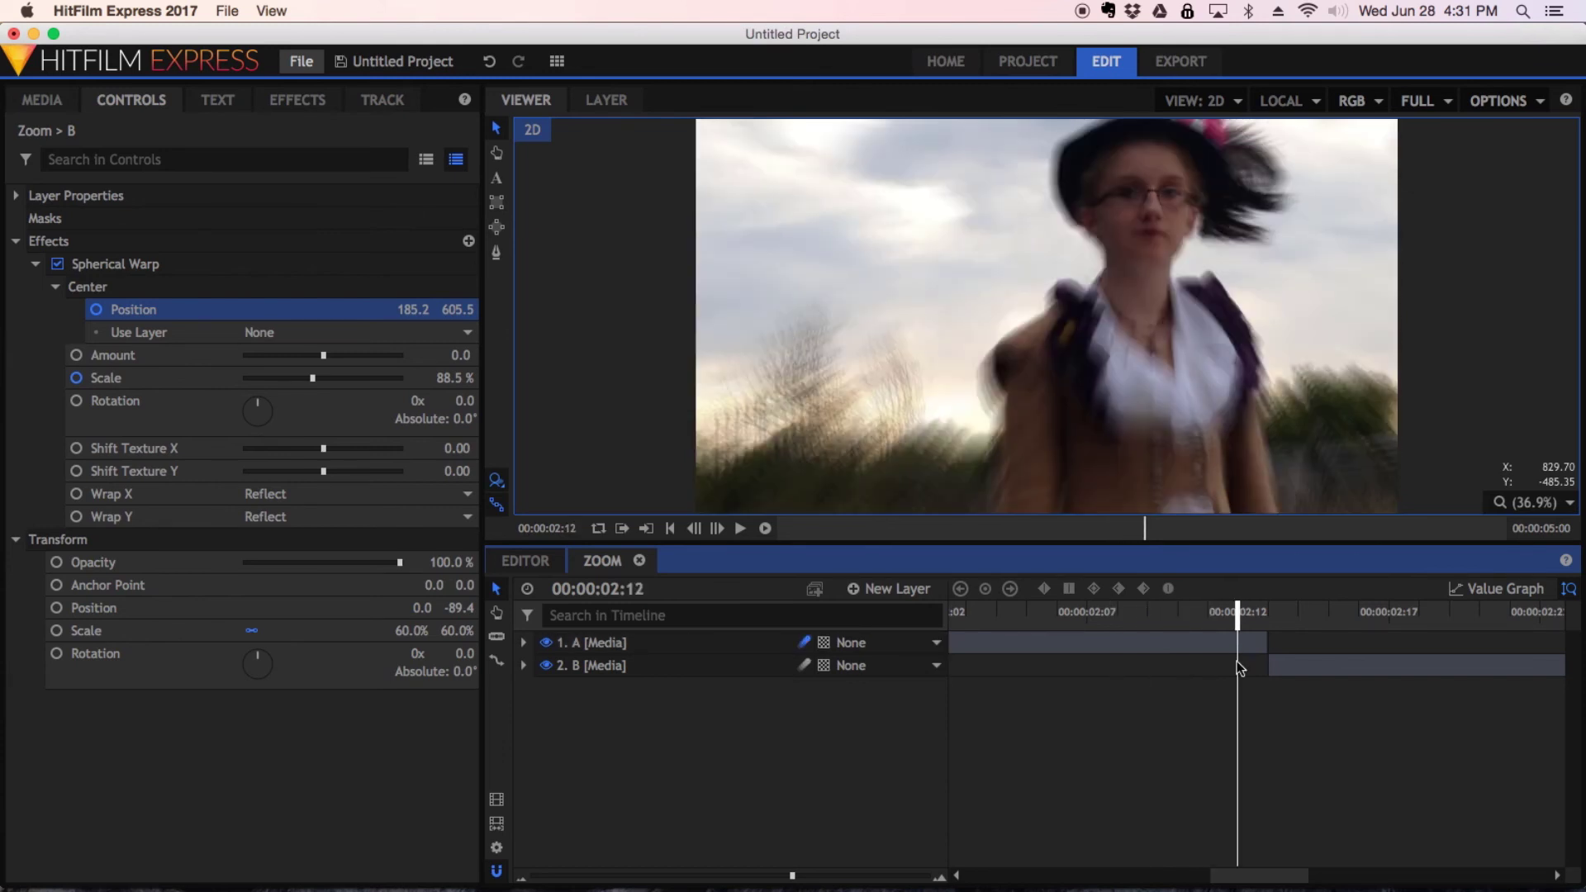
key("Right")
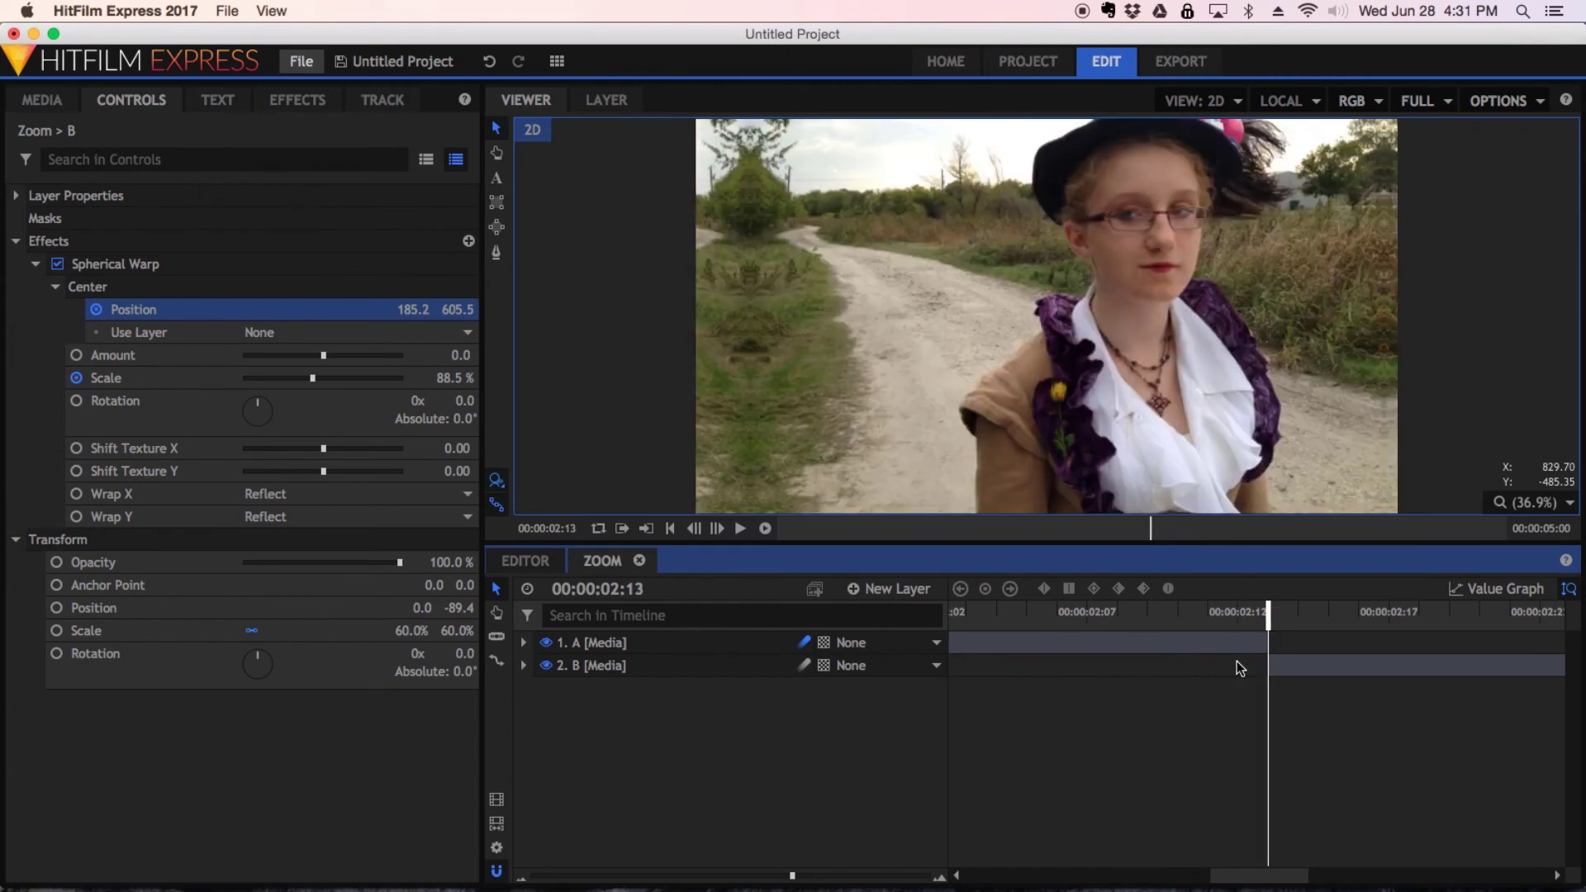
key("Right")
key("Right")
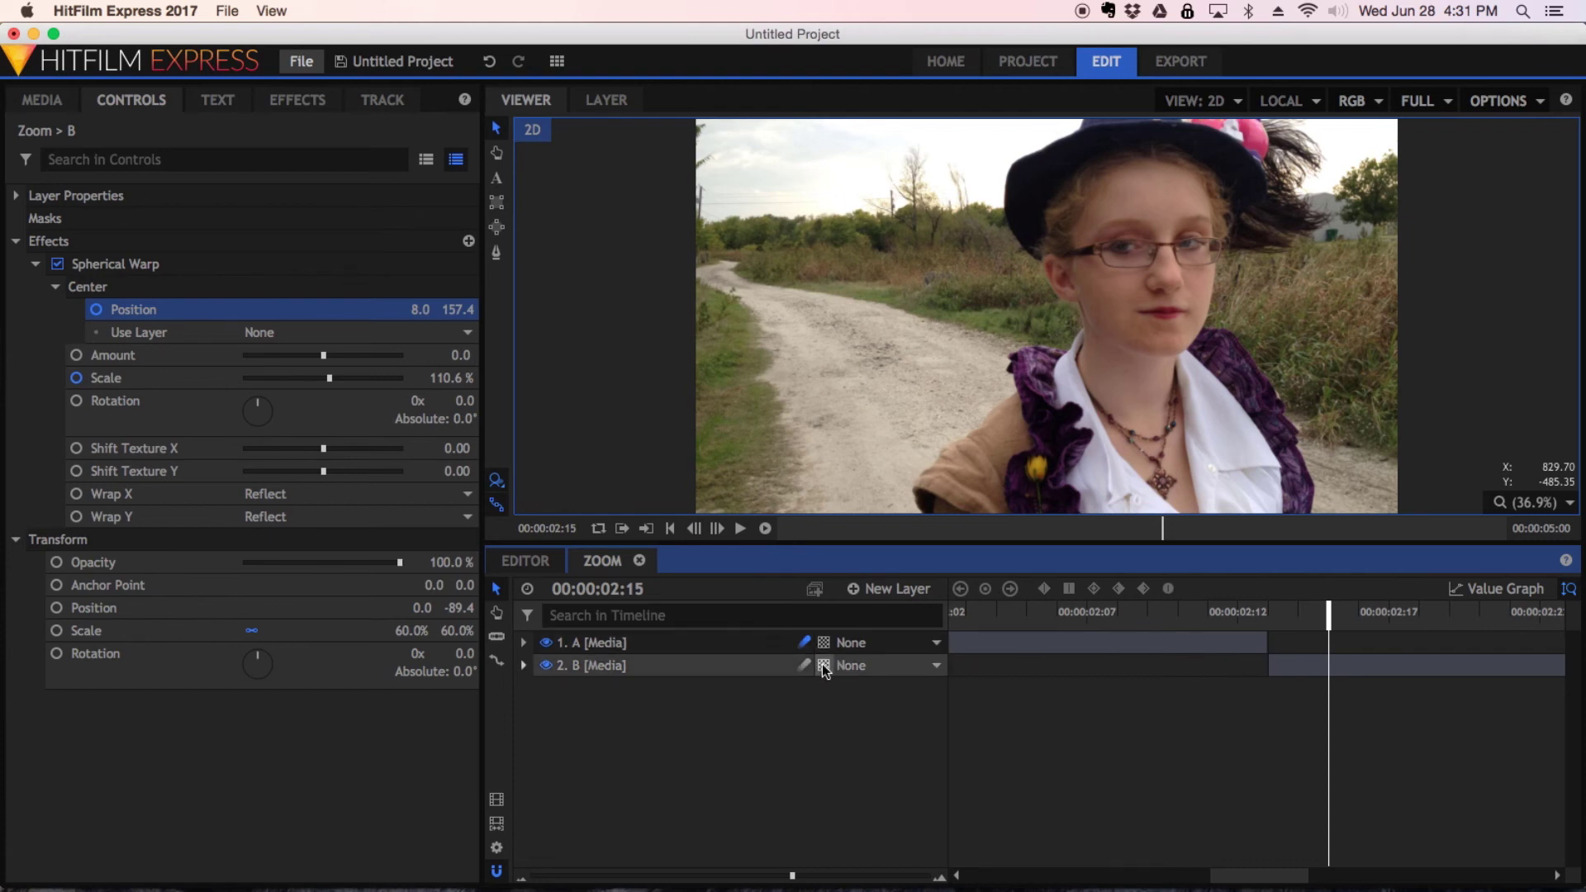
left_click(803, 664)
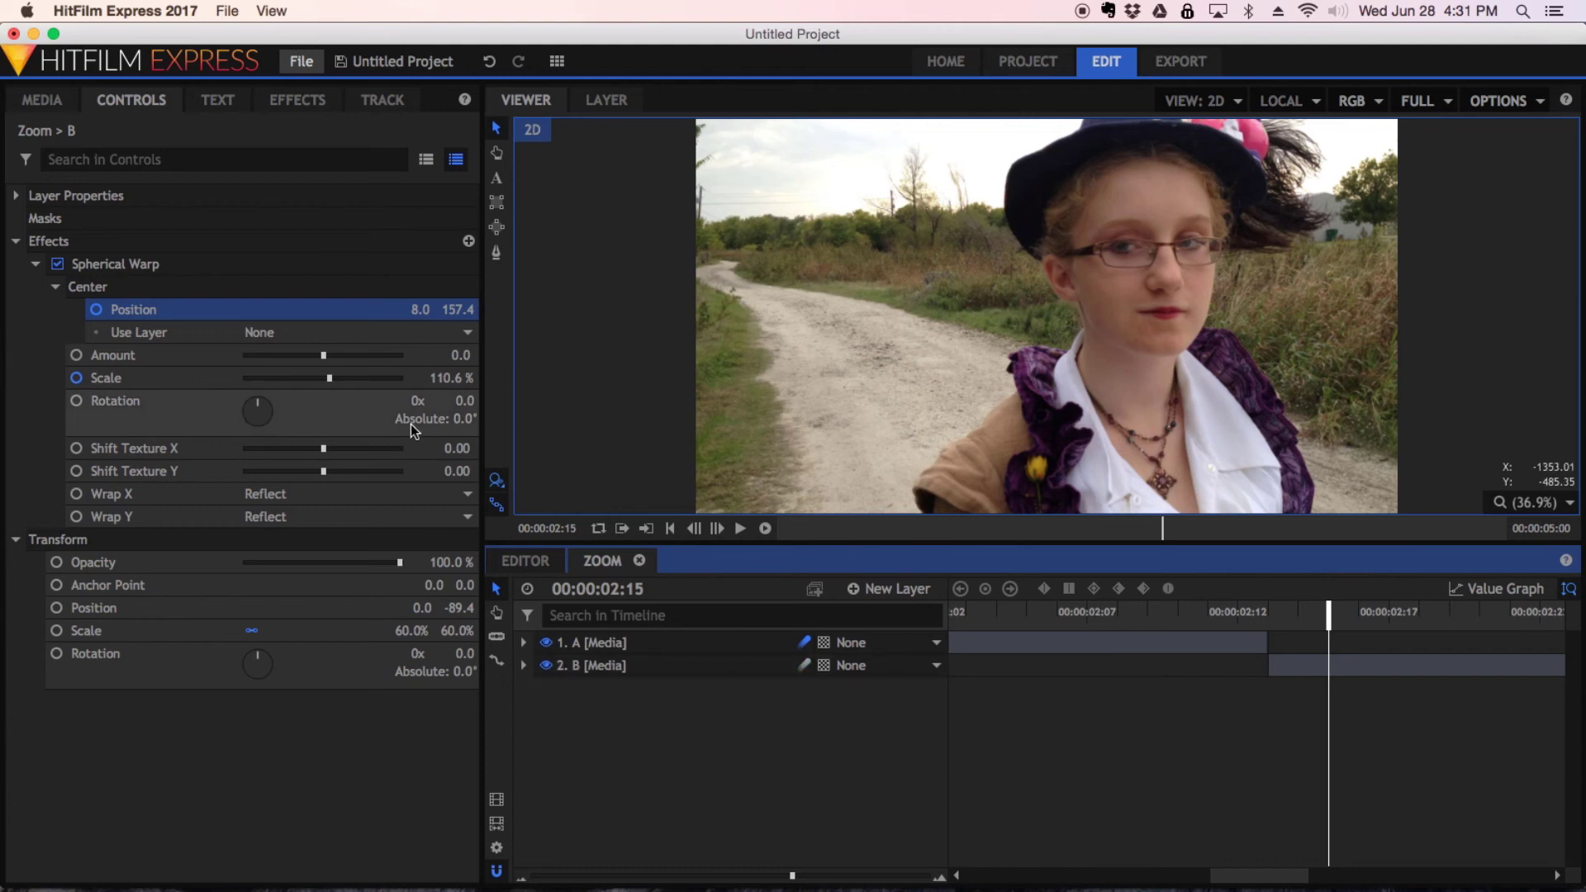
Apply the Blurs > Zoom Blur effect to layer B
left_click(299, 103)
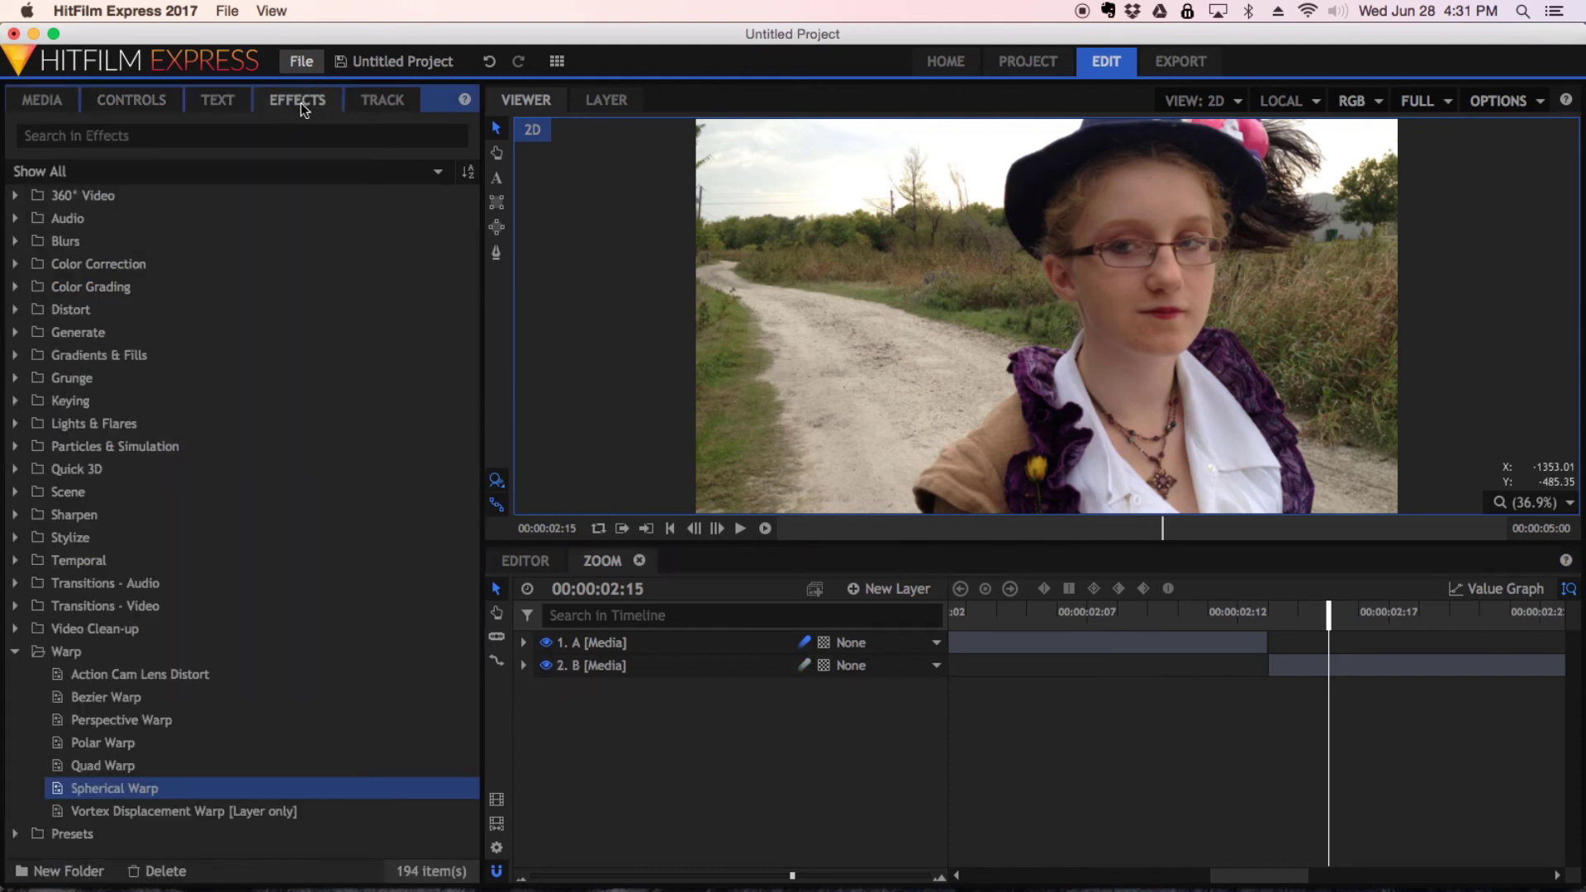
left_click(16, 242)
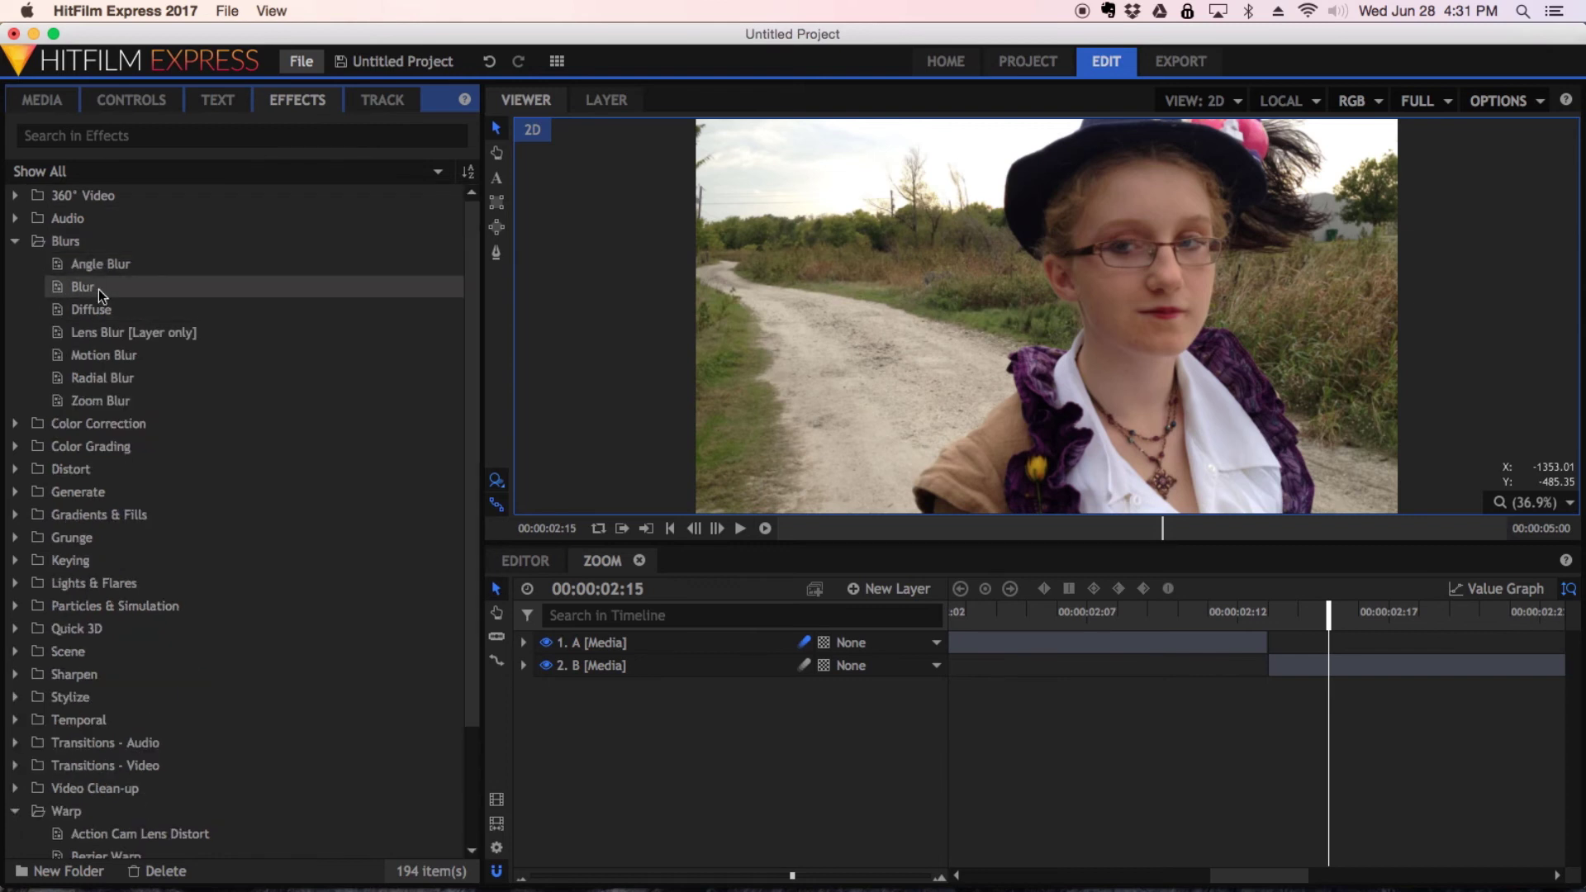
left_click_drag(91, 402, 697, 671)
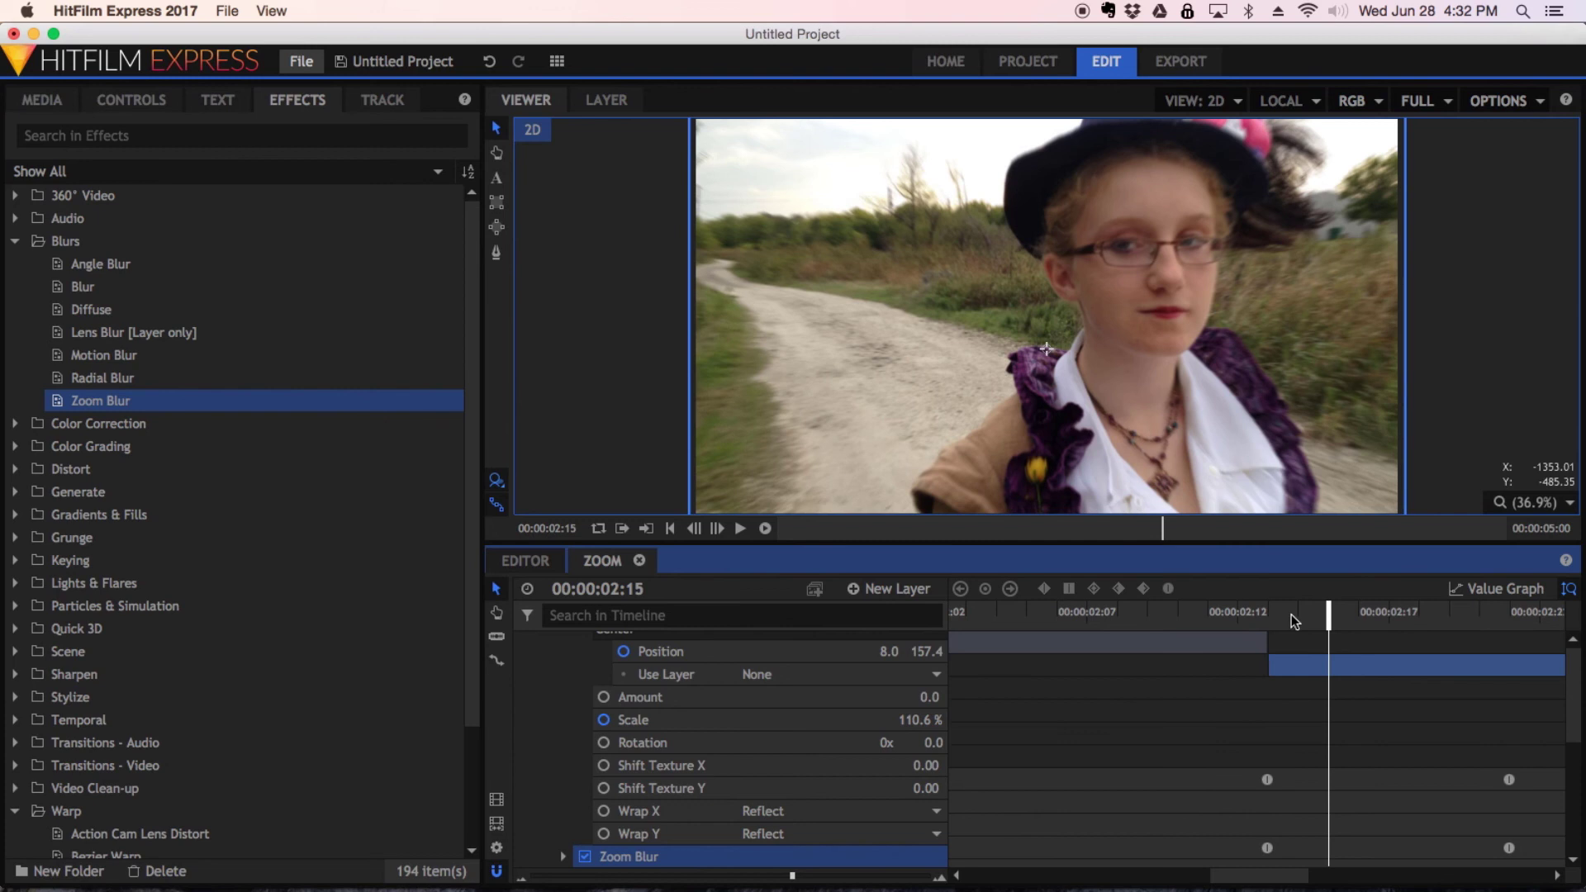
At 02:13, centre the Zoom Blur on the girl's face and raise Strength to 22
left_click_drag(1327, 617, 1275, 617)
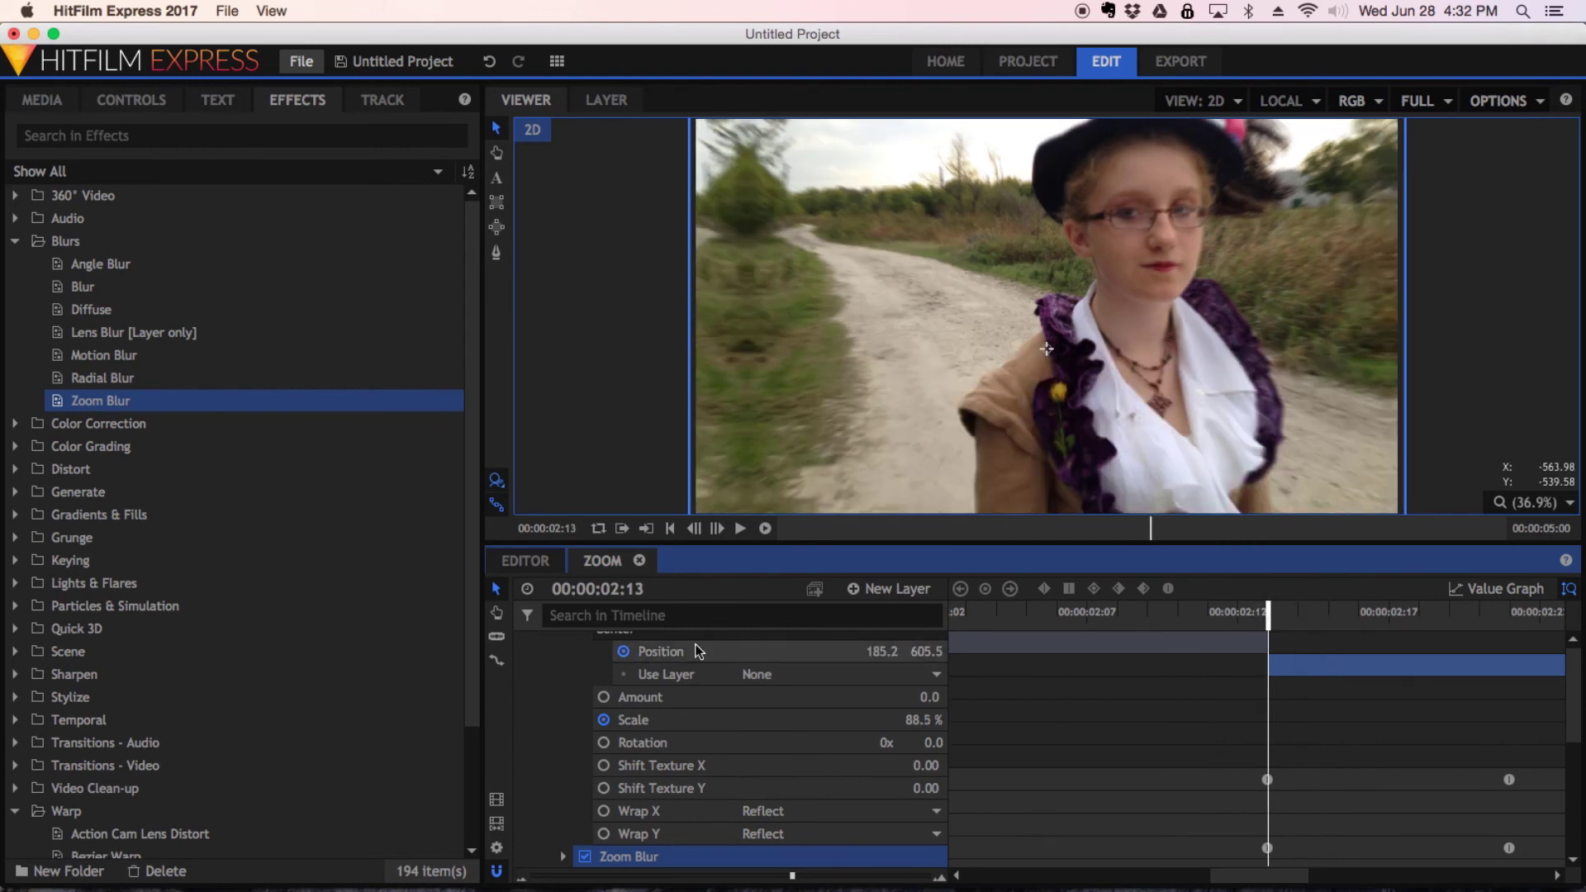
scroll(685, 744, "down", 3)
left_click(564, 719)
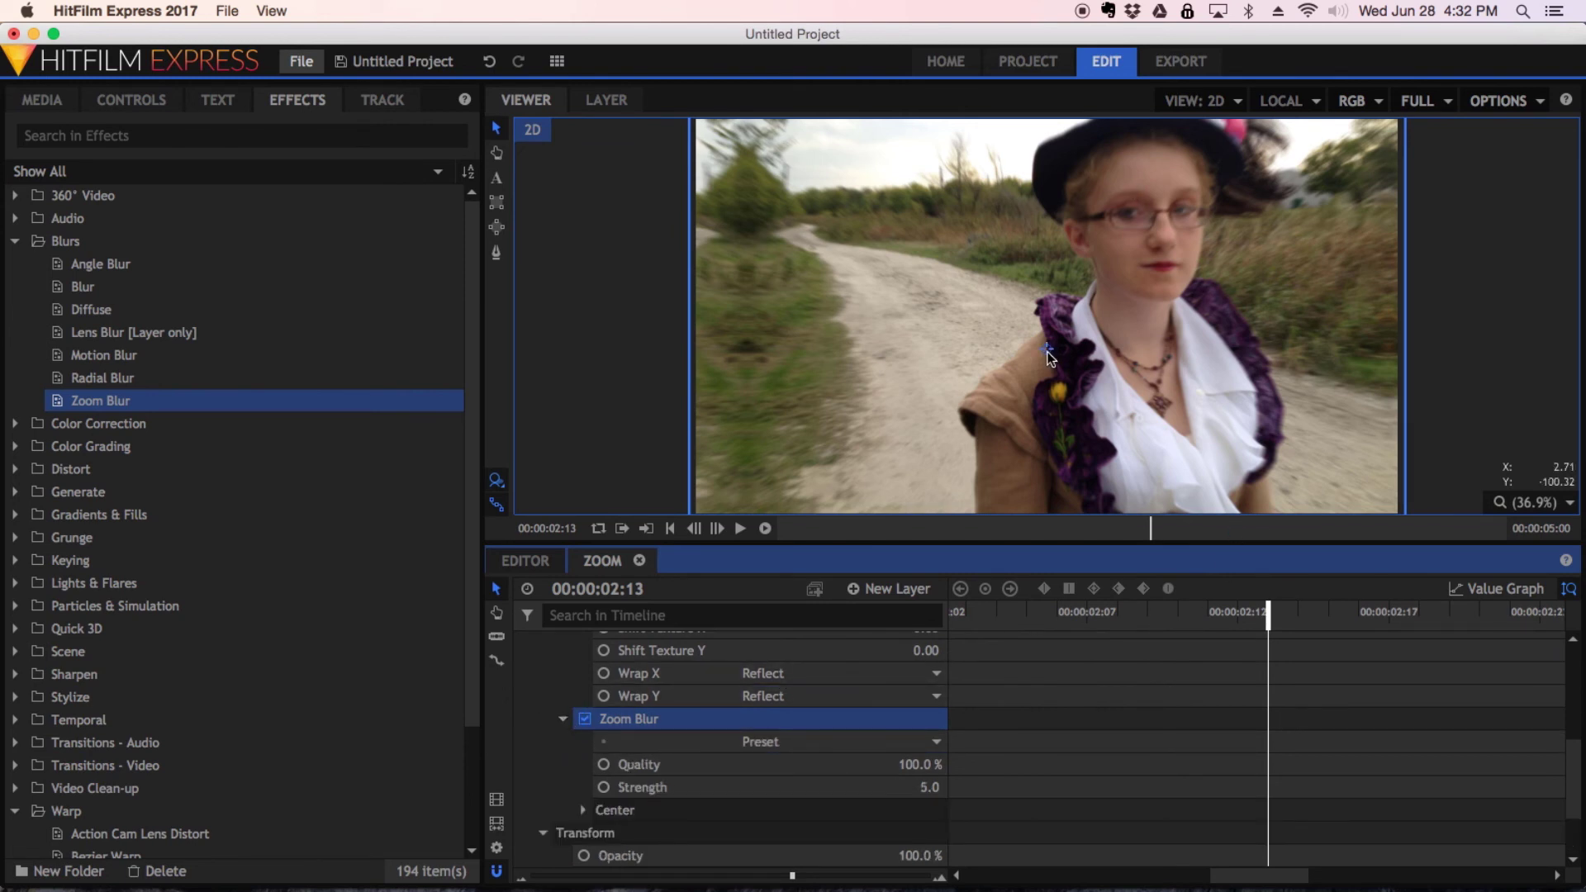
left_click_drag(1047, 356, 1156, 181)
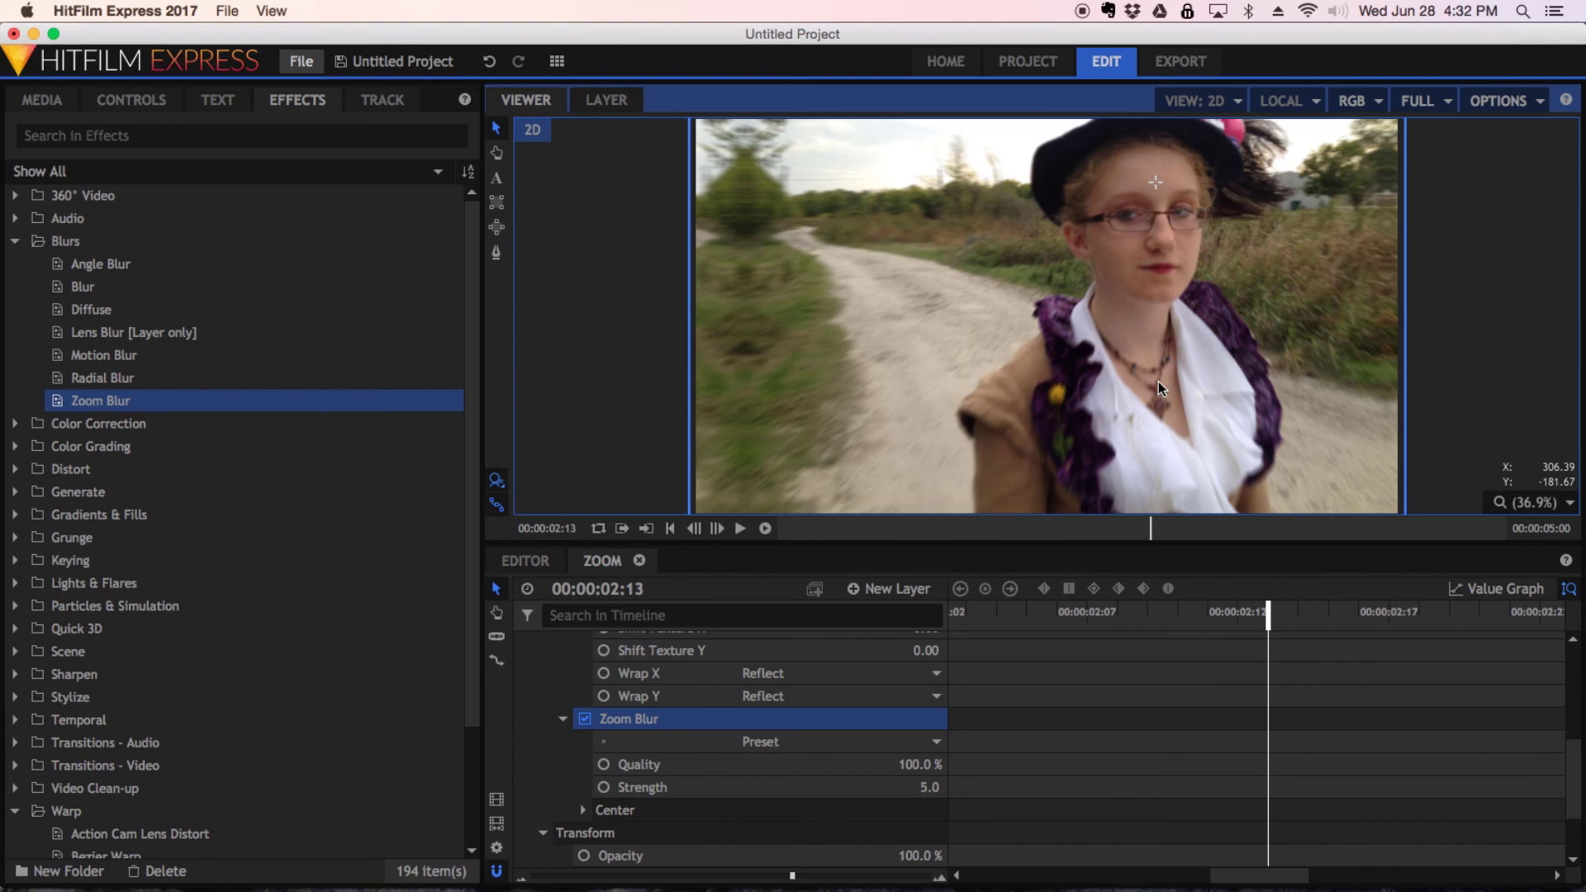
left_click(1234, 657)
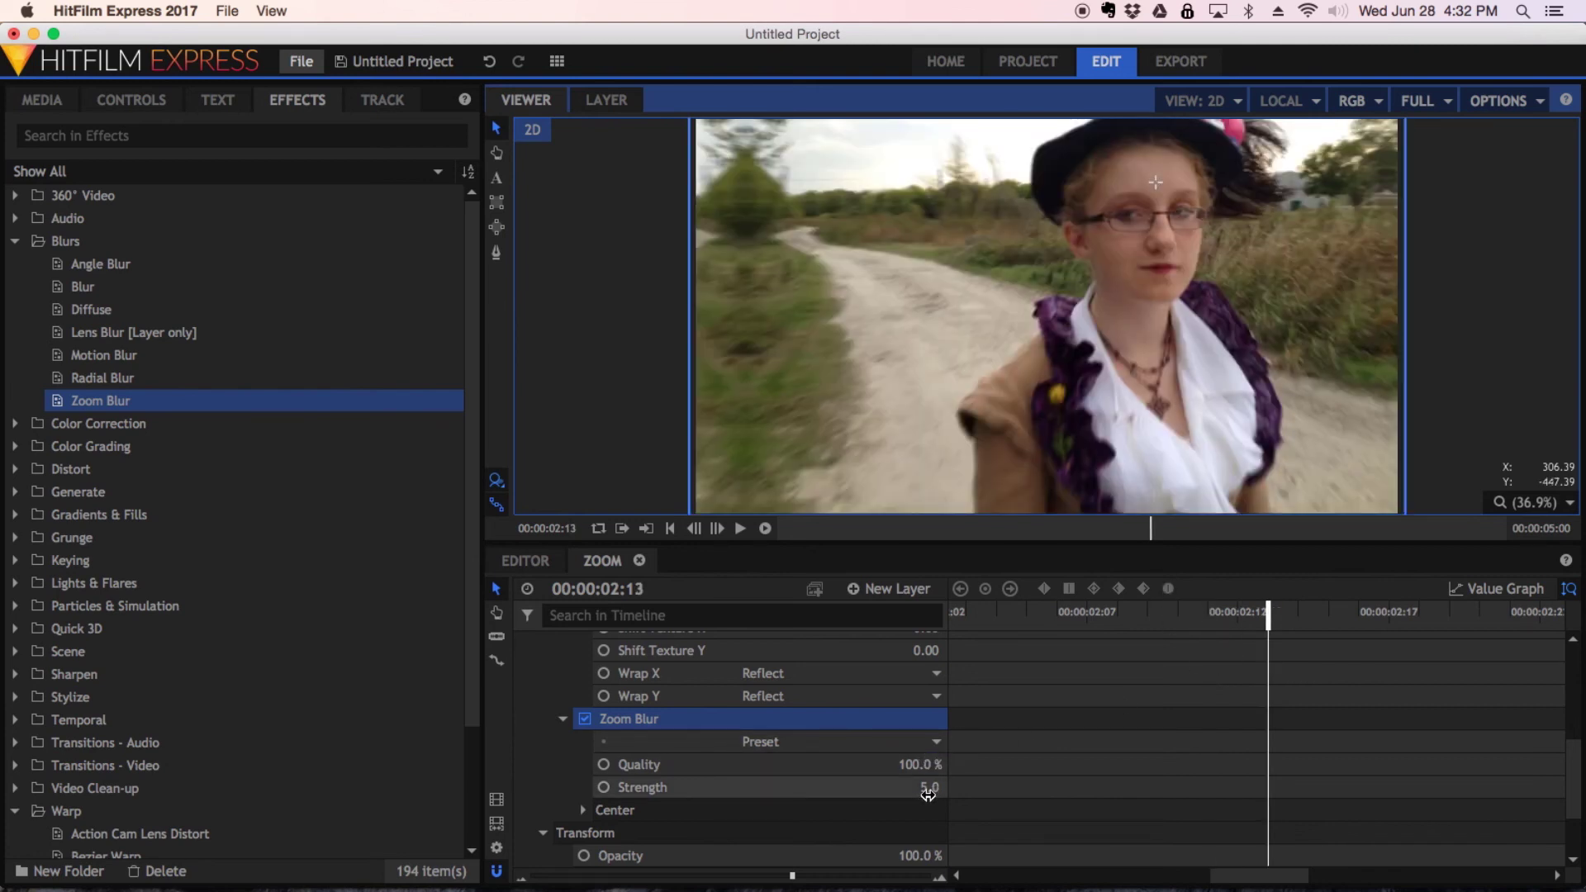
left_click_drag(923, 787, 972, 787)
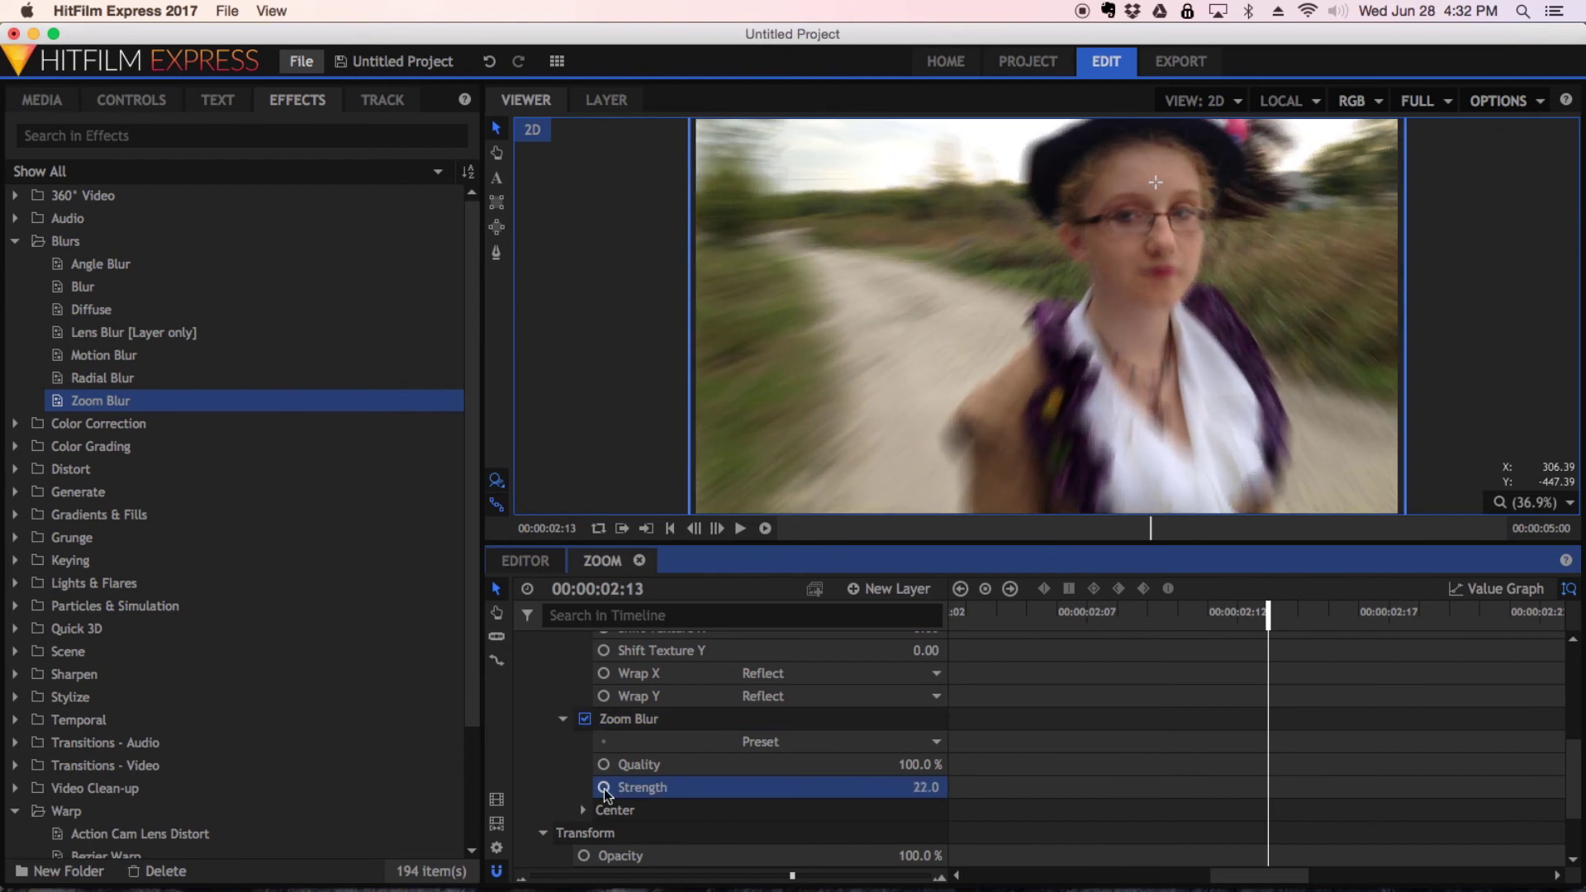
Keyframe Zoom Blur Strength at 22 on 02:13 and 0 on 02:16
left_click(604, 787)
key("Right")
key("Right")
key("Right")
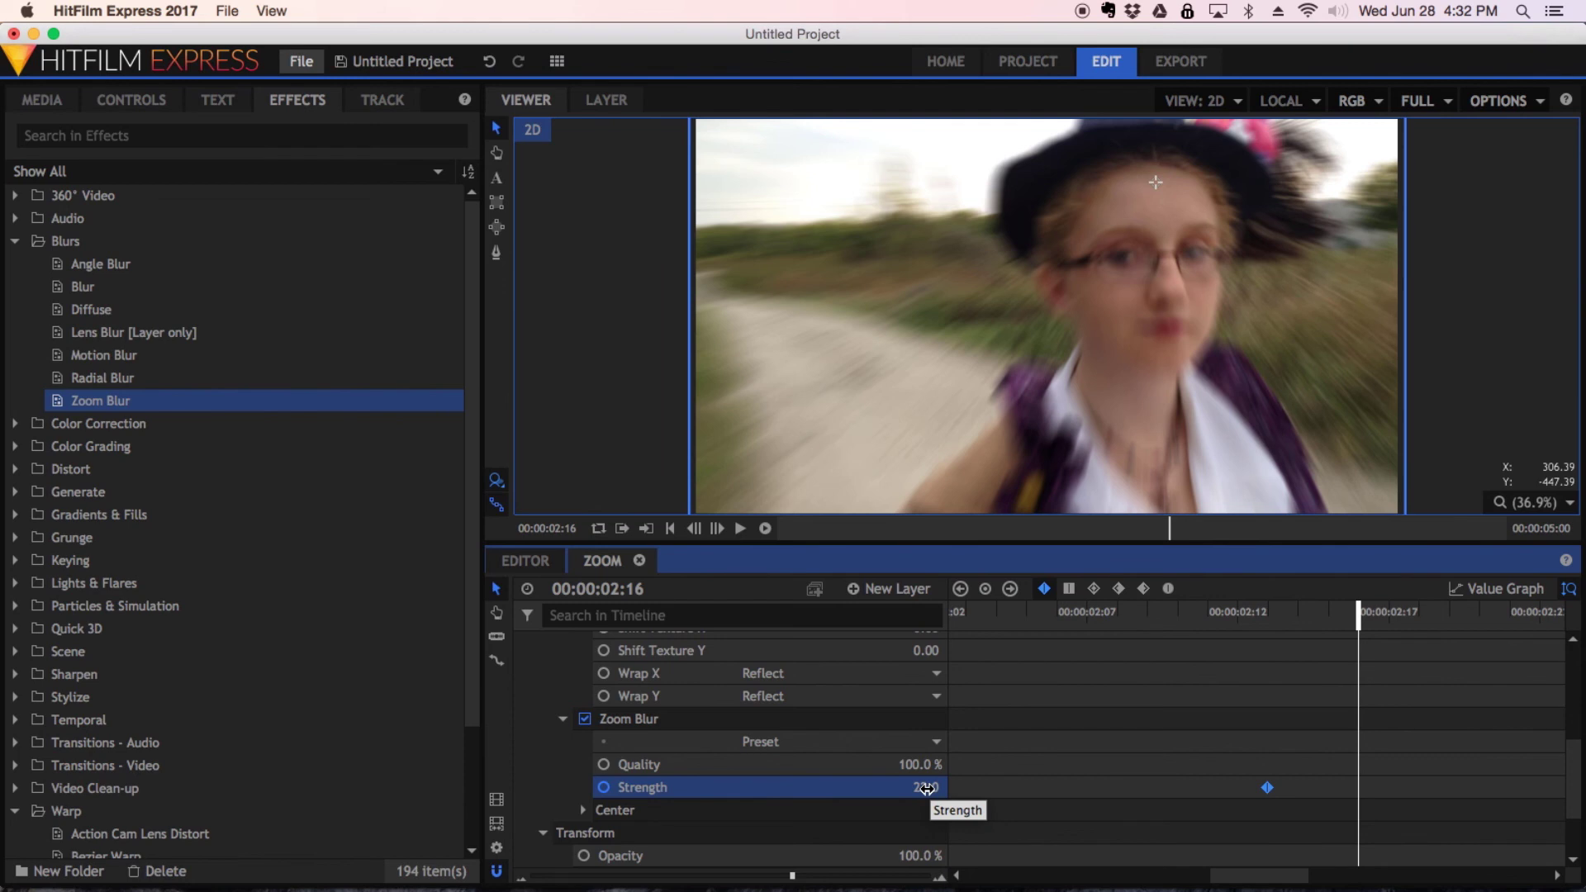
left_click(927, 789)
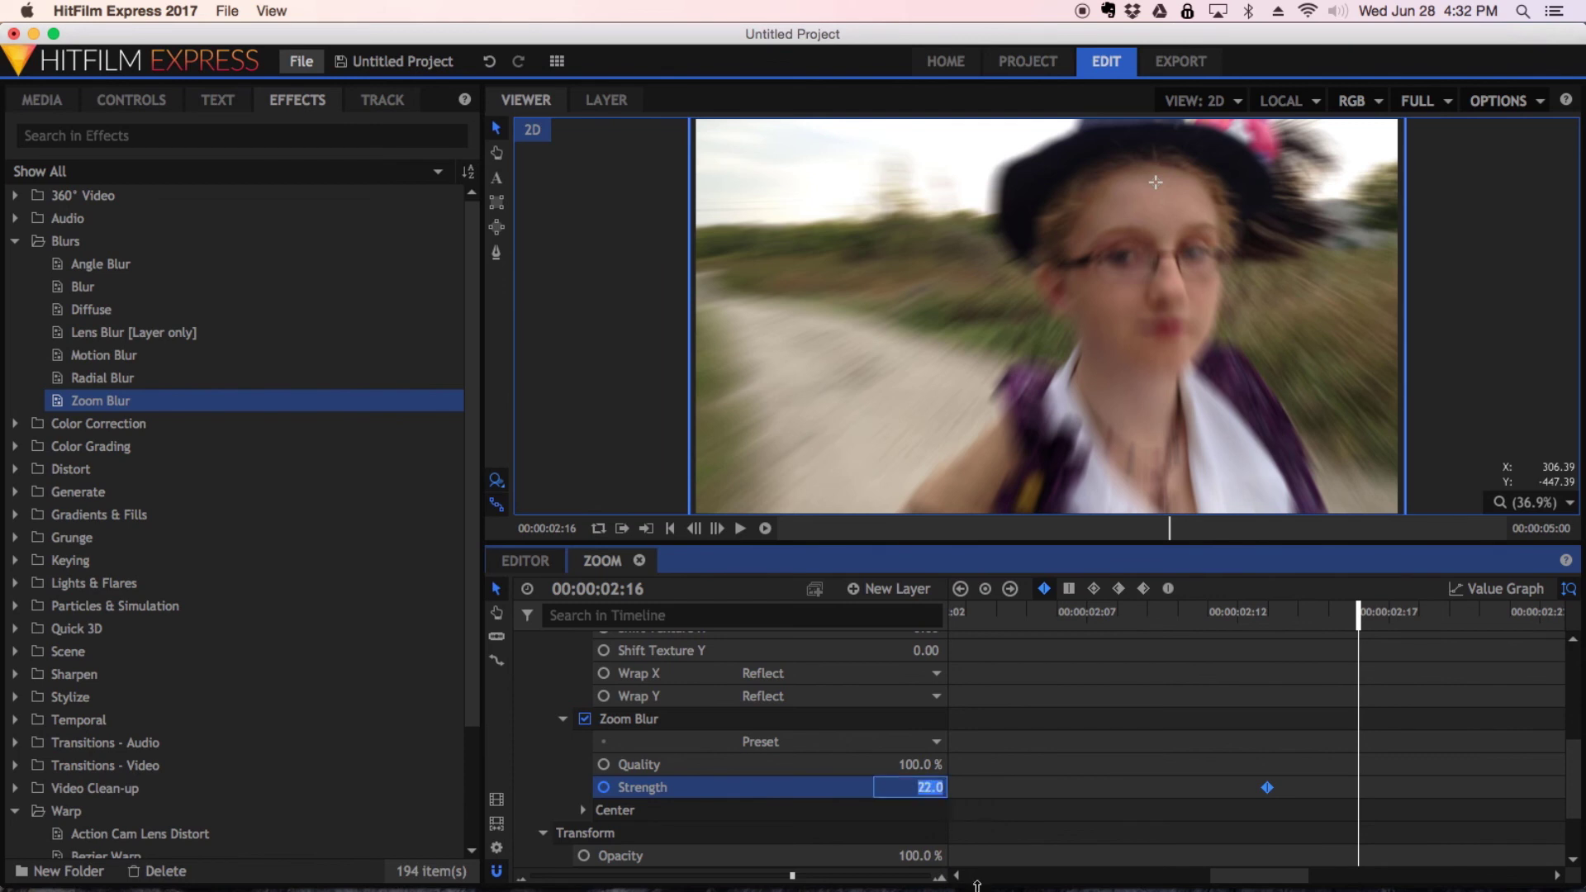
key("Return")
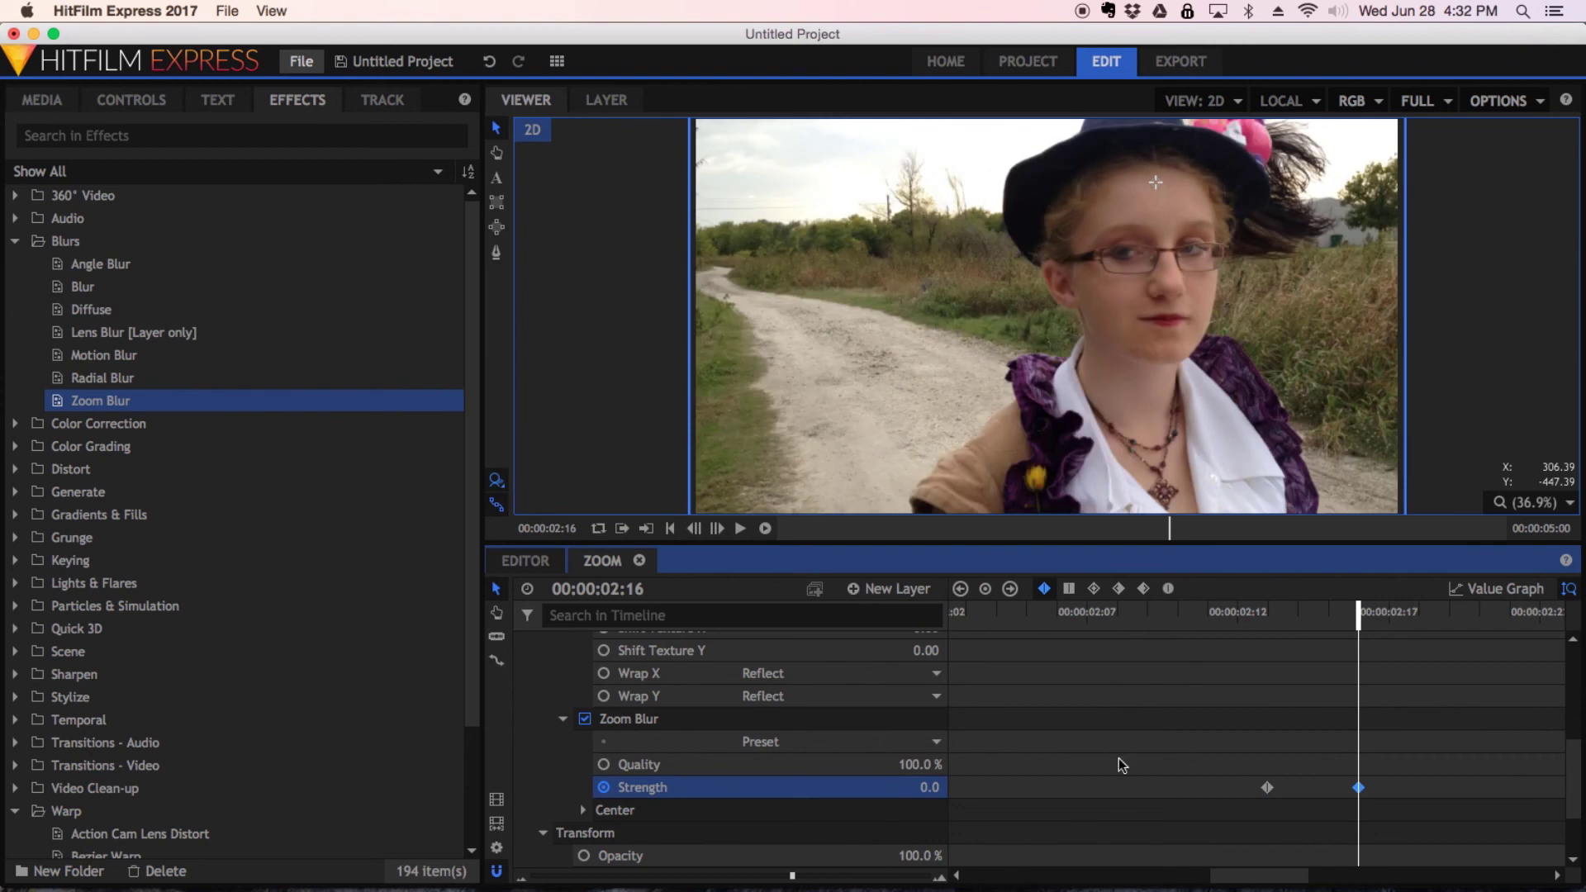
Make both Strength keyframes Smooth and bend the curve into a steep, eased drop
left_click_drag(1217, 766, 1427, 813)
left_click(1168, 588)
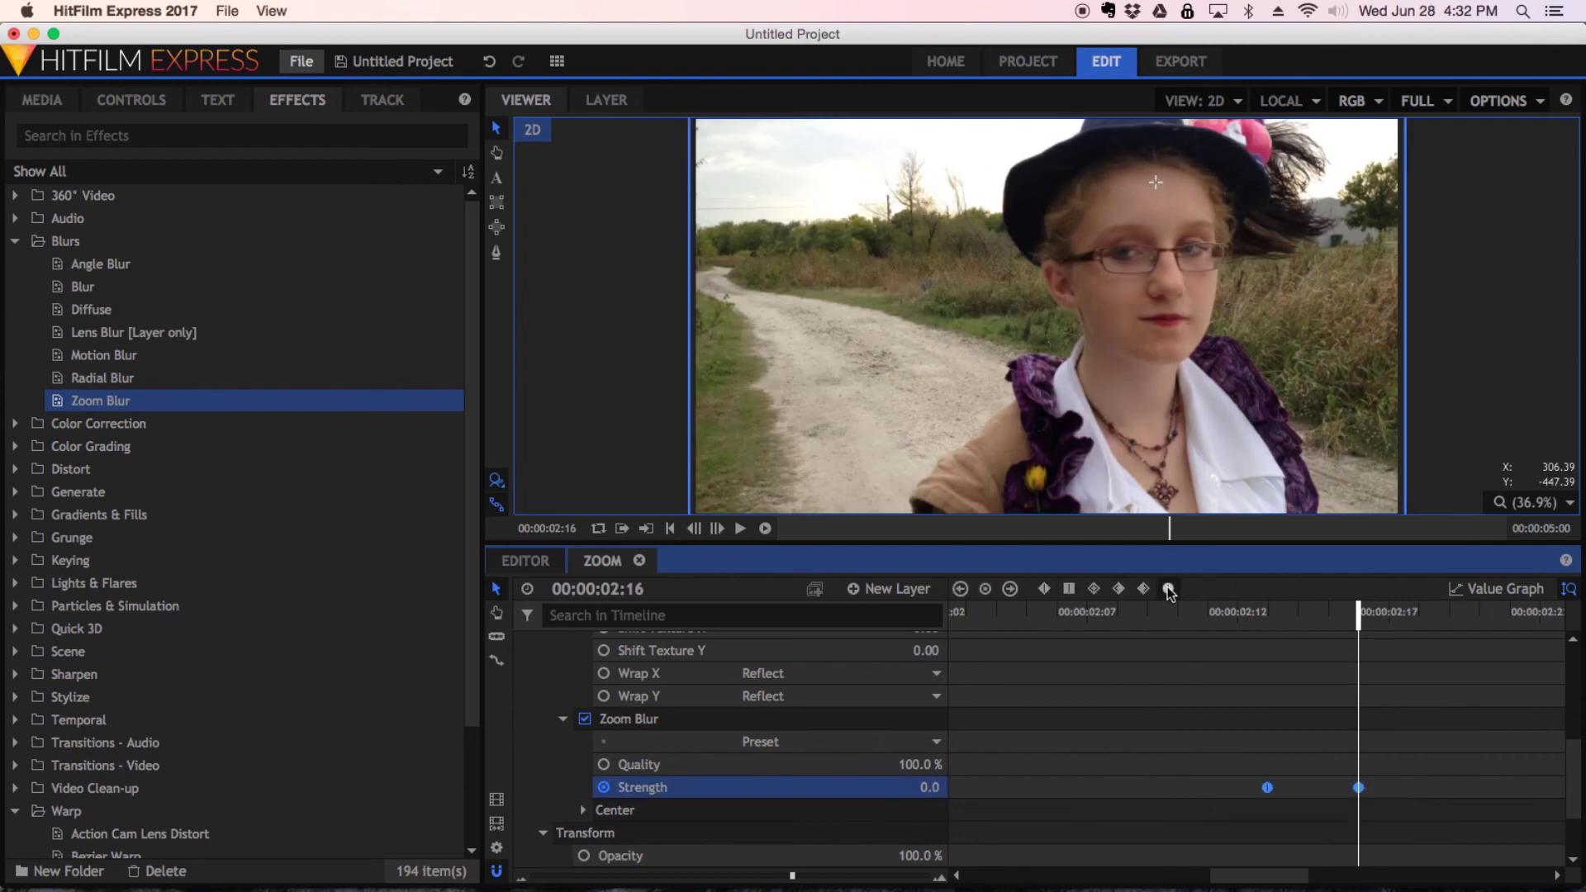
left_click(1498, 590)
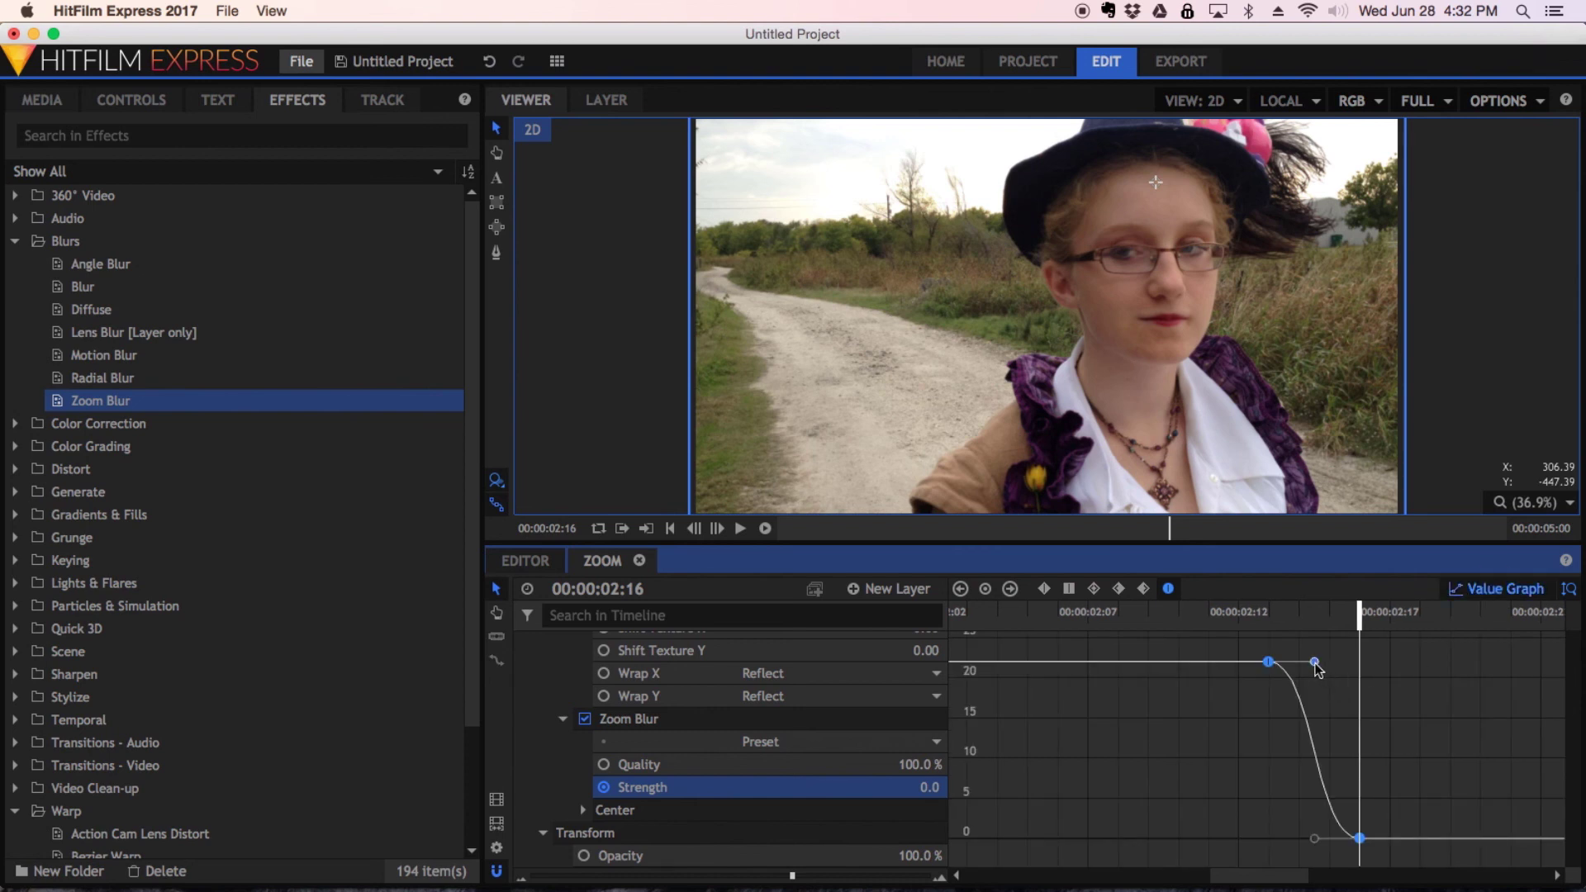
left_click_drag(1316, 664, 1271, 781)
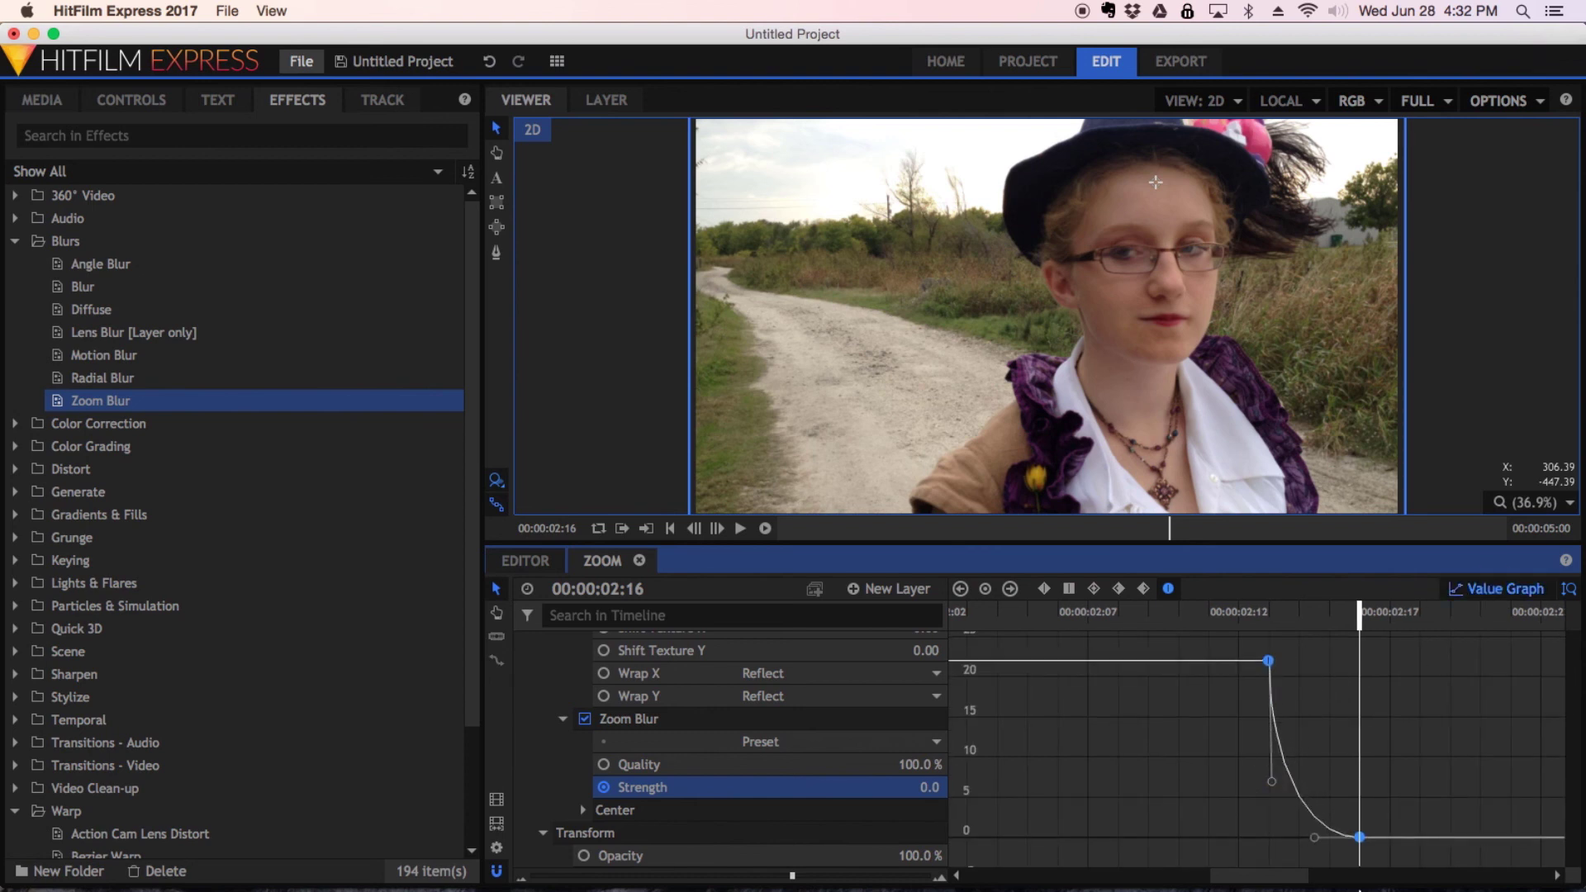
left_click(1484, 591)
Step between frames 02:09 and 02:13 to review the blur fade
key("Left")
key("Left")
key("Left")
key("Left")
key("Left")
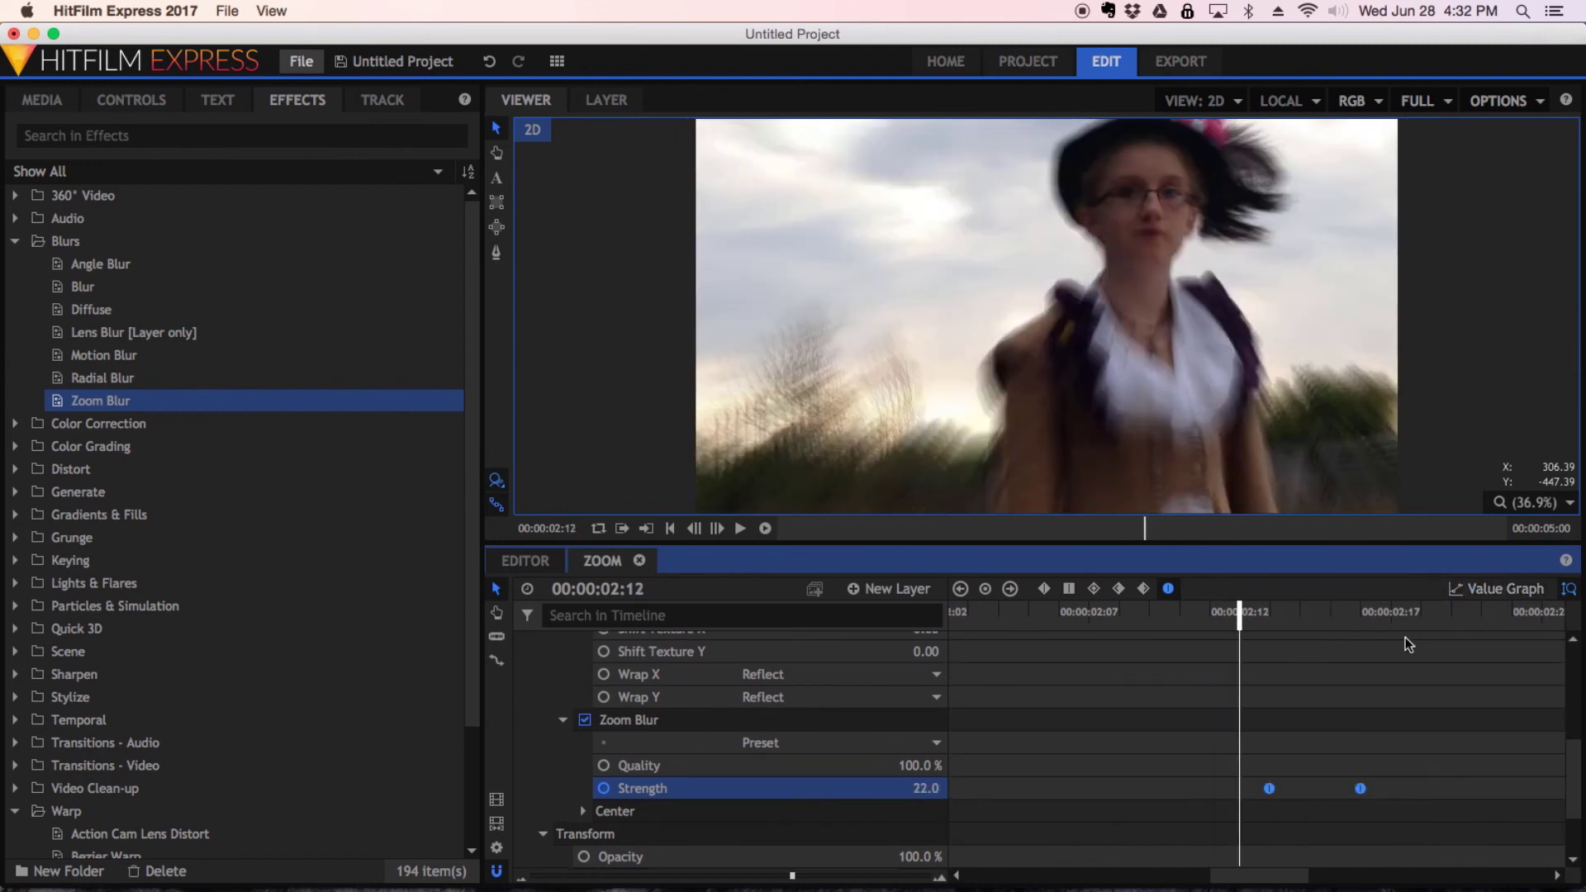
key("Right")
key("Right")
key("Right")
key("Right")
key("Left")
key("Left")
key("Left")
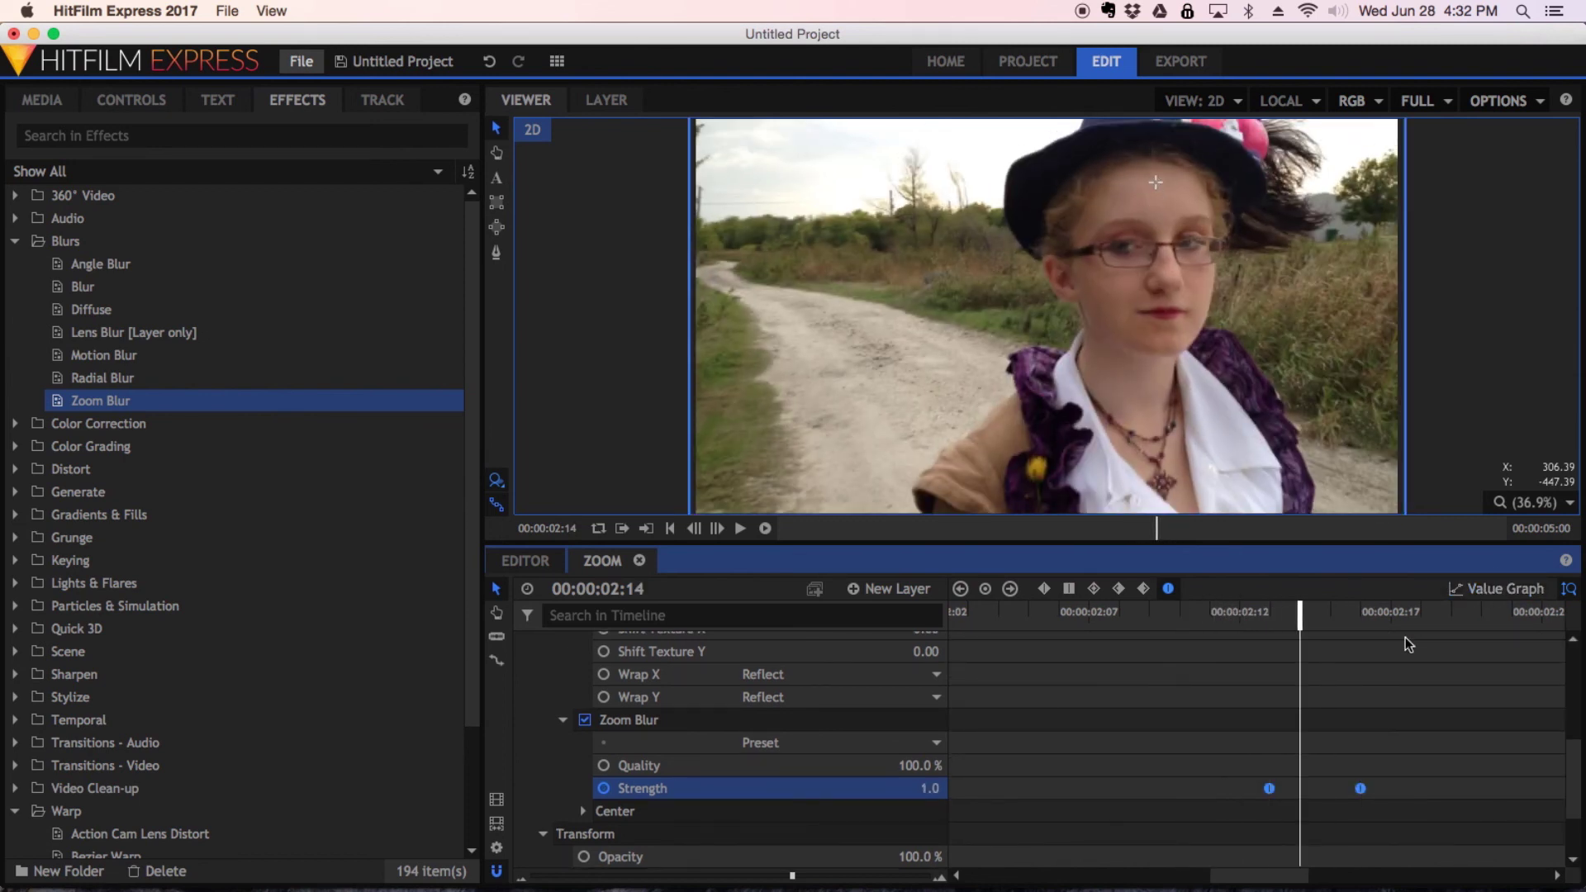
key("Right")
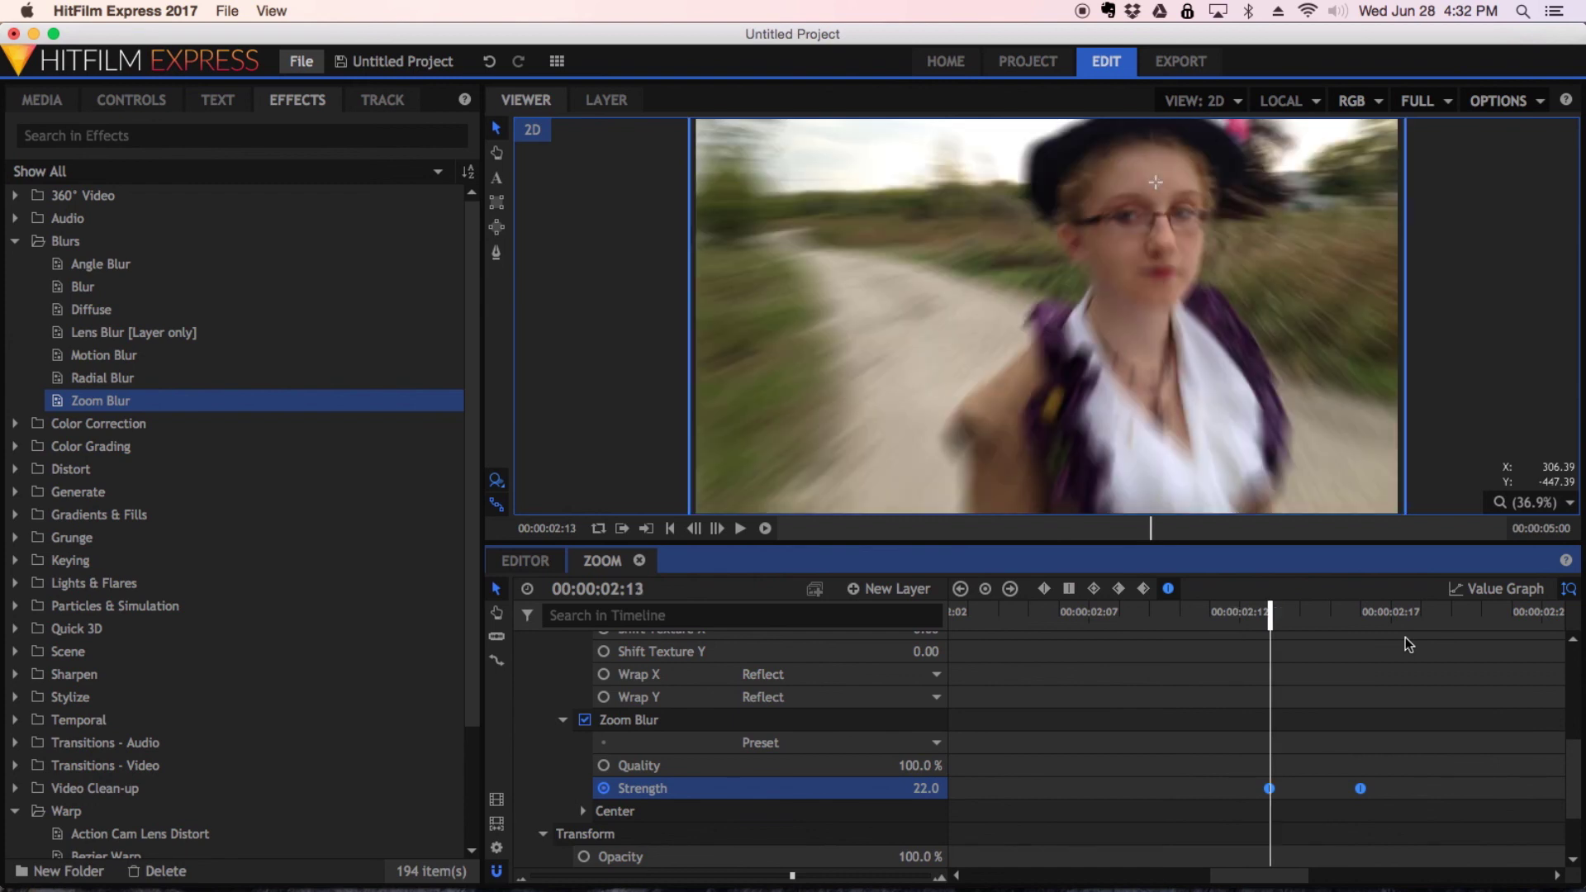
key("Left")
key("Right")
key("Left")
key("Left")
key("Left")
key("Left")
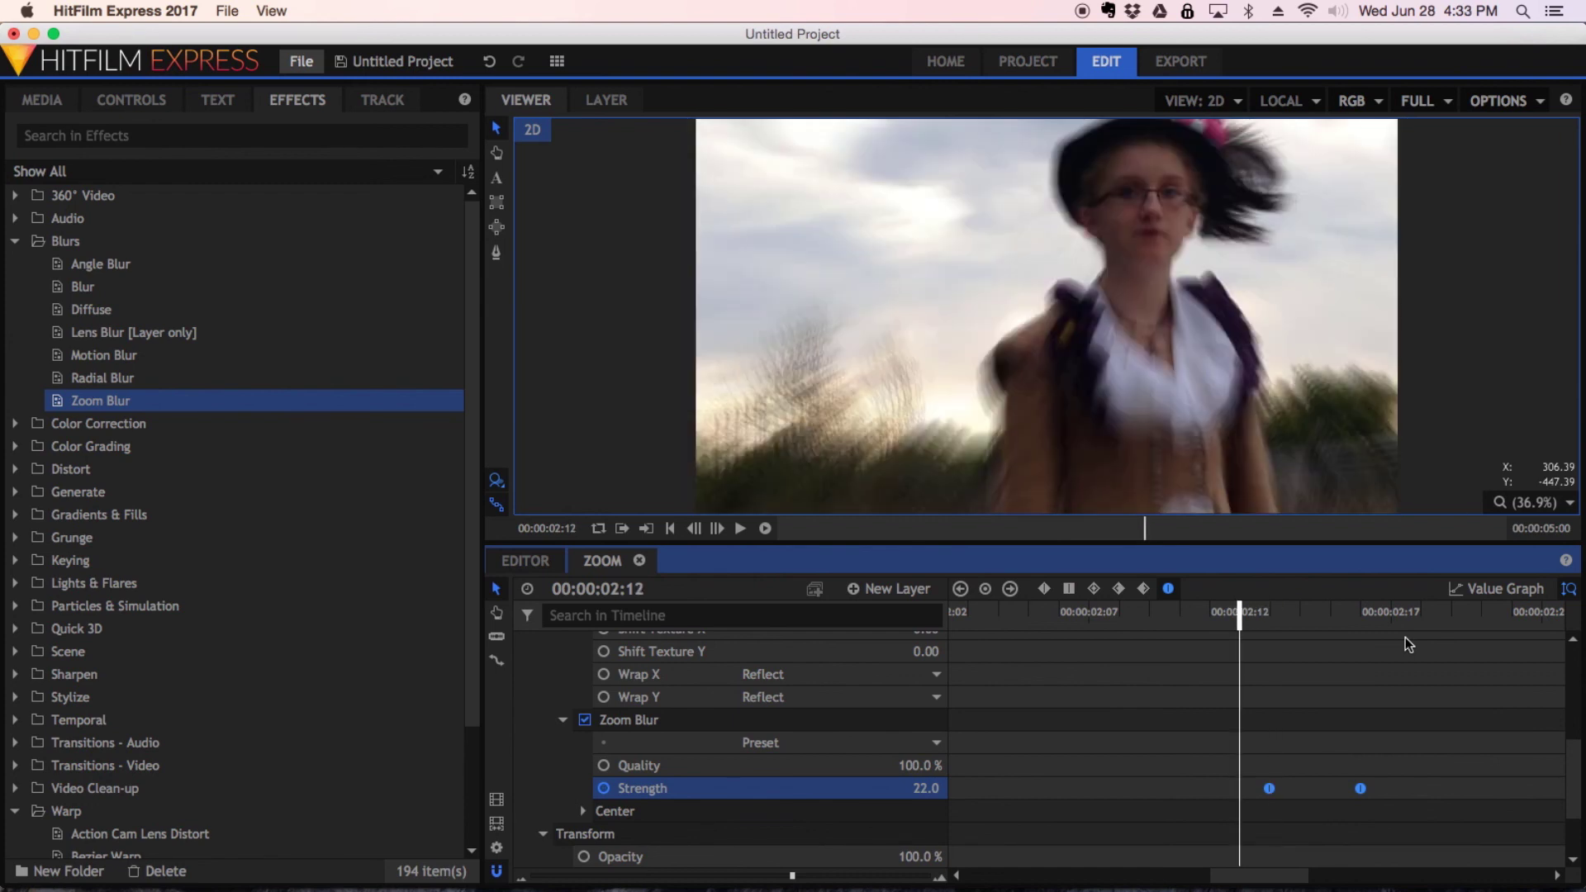
key("Right")
key("Right")
key("Right")
Render a preview of the Zoom composite from 00:00:00:00 and play it back
scroll(1280, 715, "down", 5)
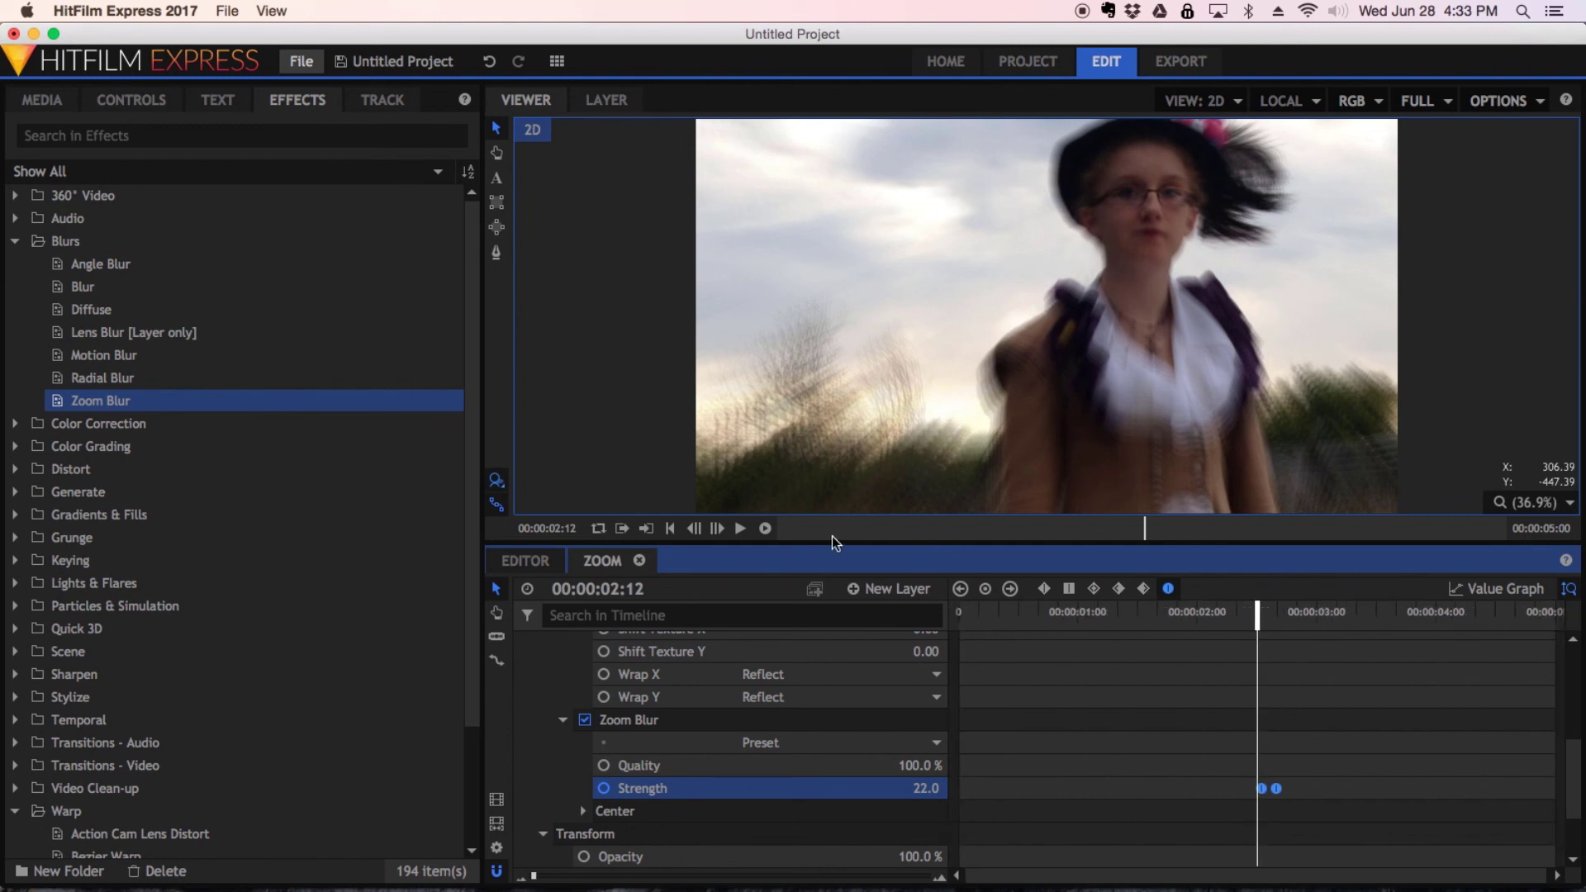
left_click_drag(821, 529, 754, 527)
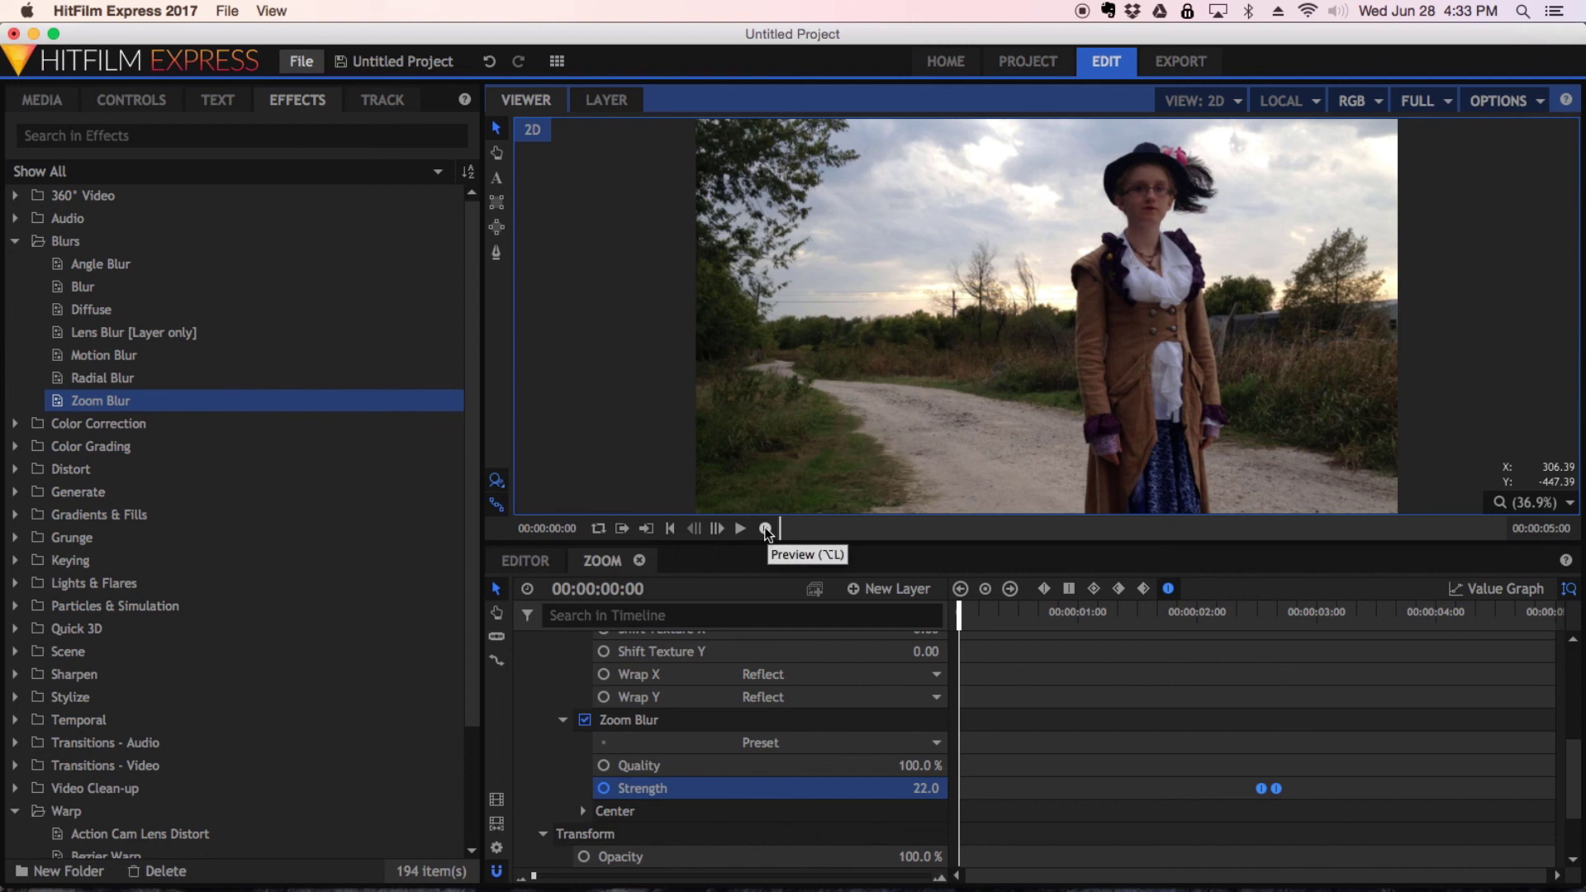
left_click(766, 529)
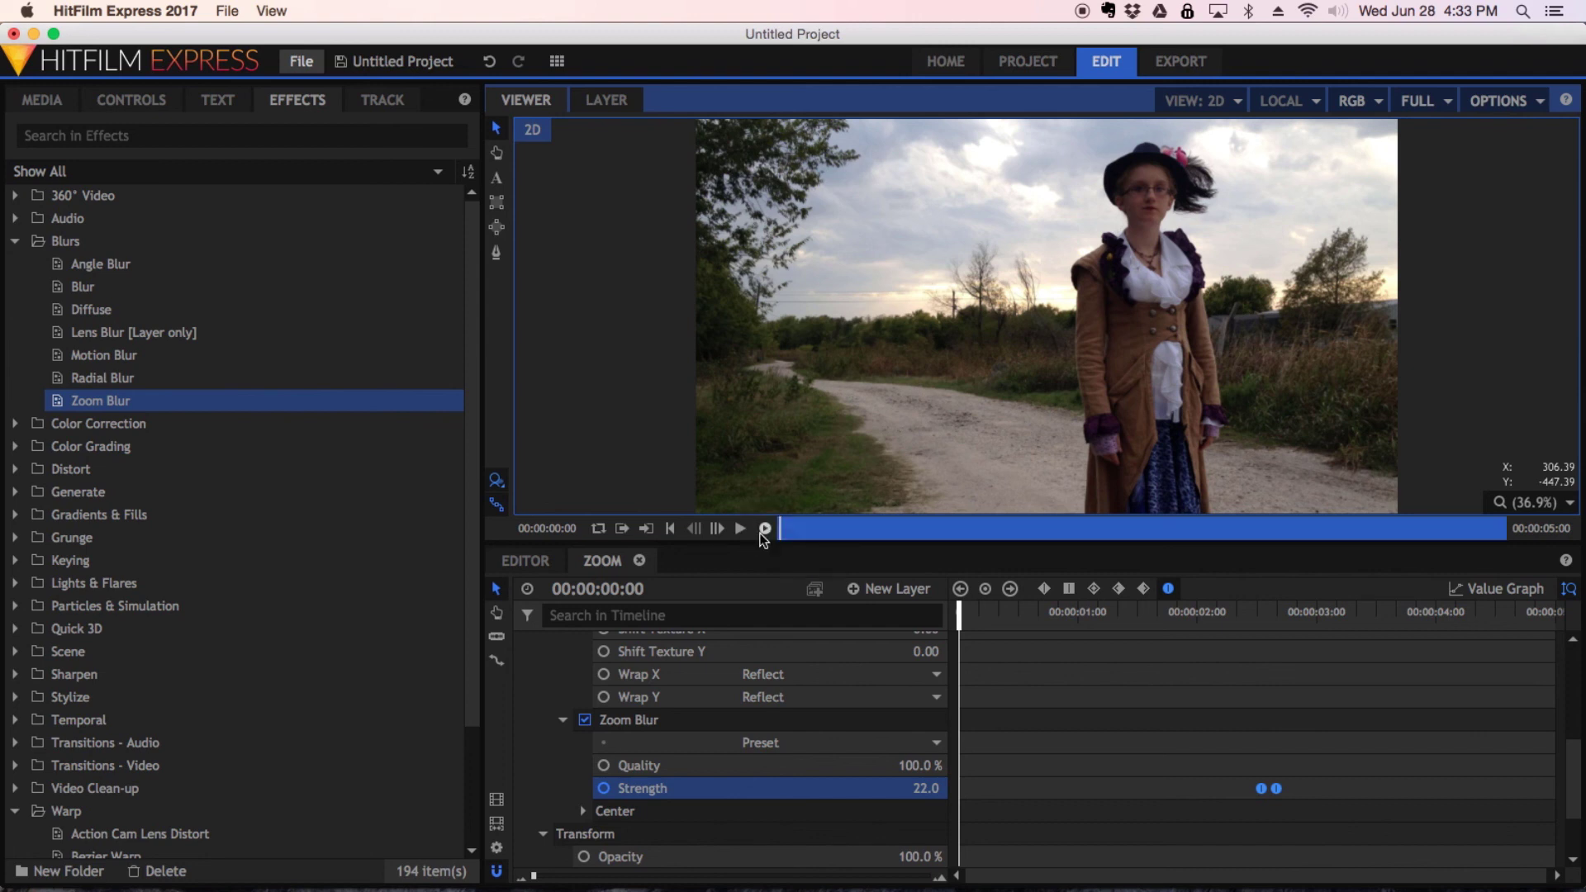
key("space")
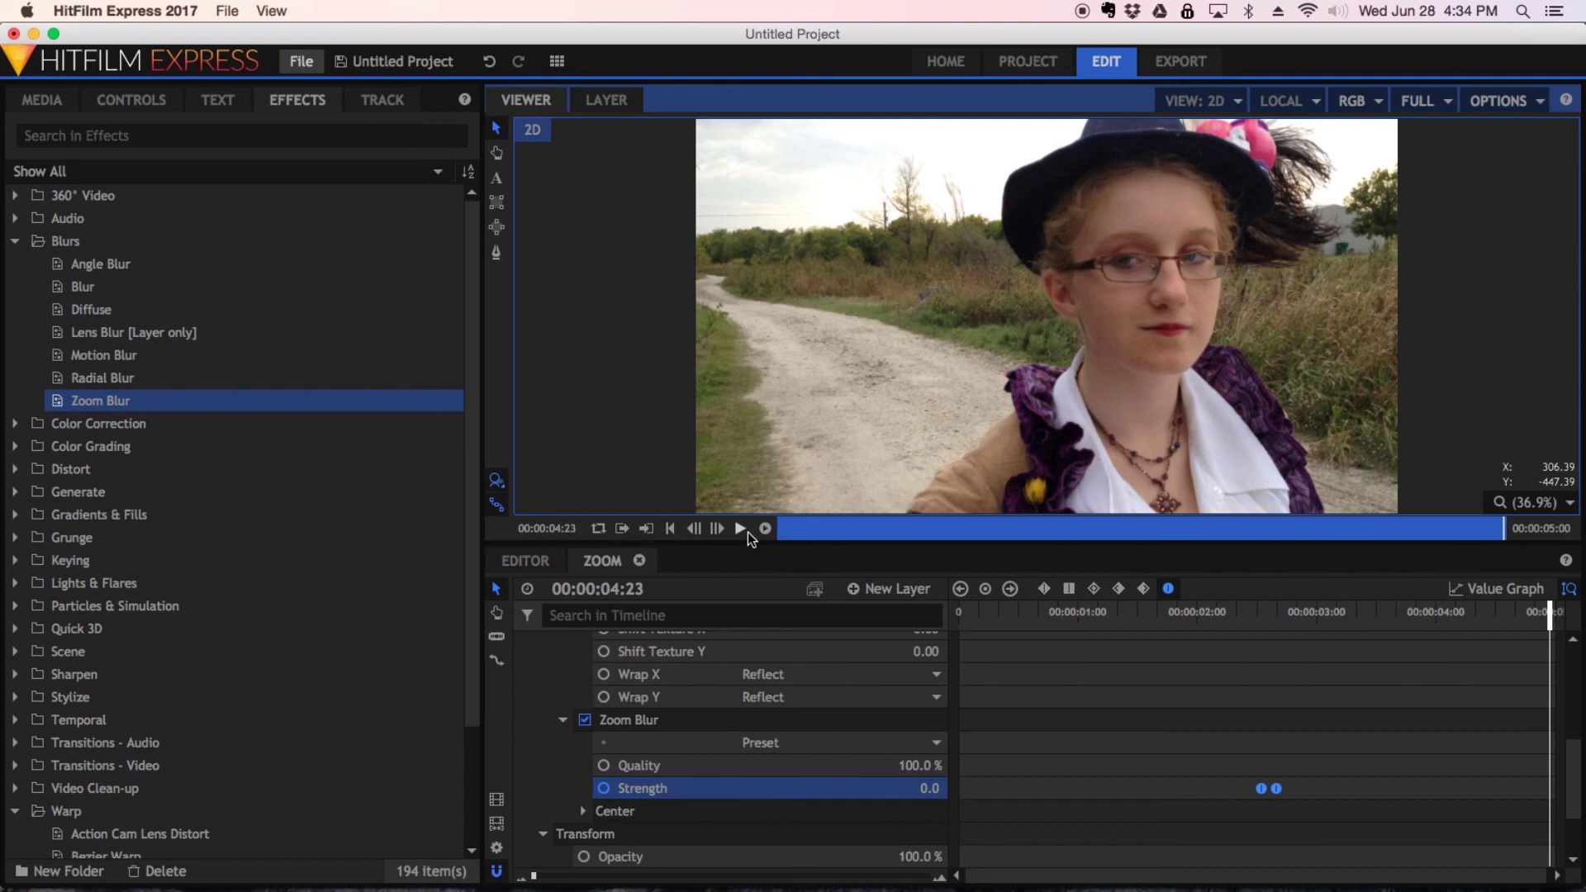
Scroll to the top of the layer list and collapse layer 2 B's property tree
scroll(548, 722, "up", 4)
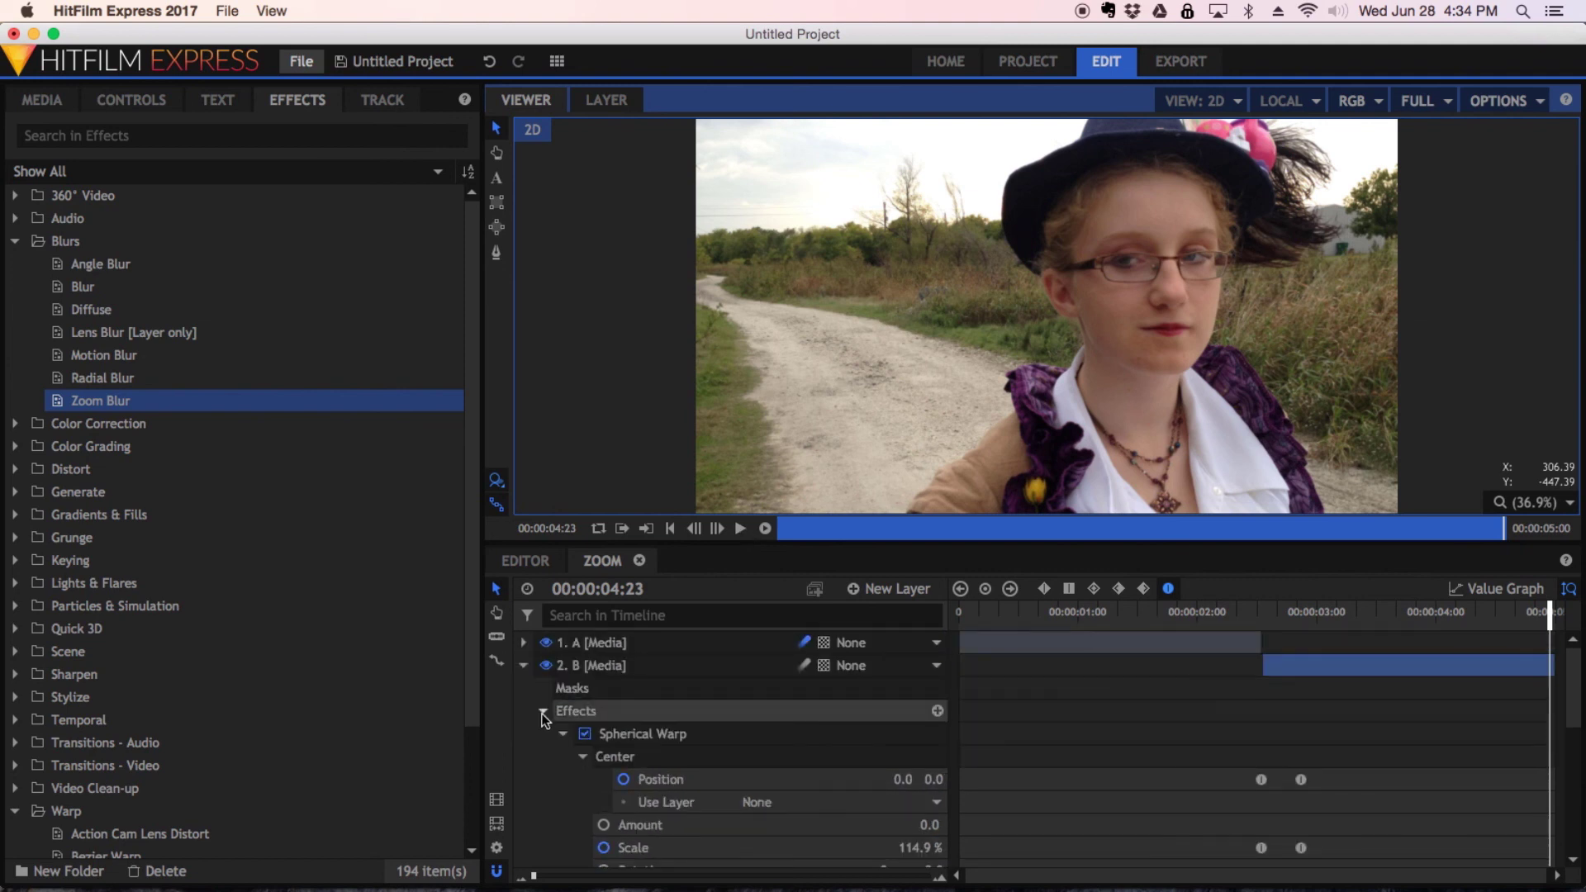
left_click(522, 665)
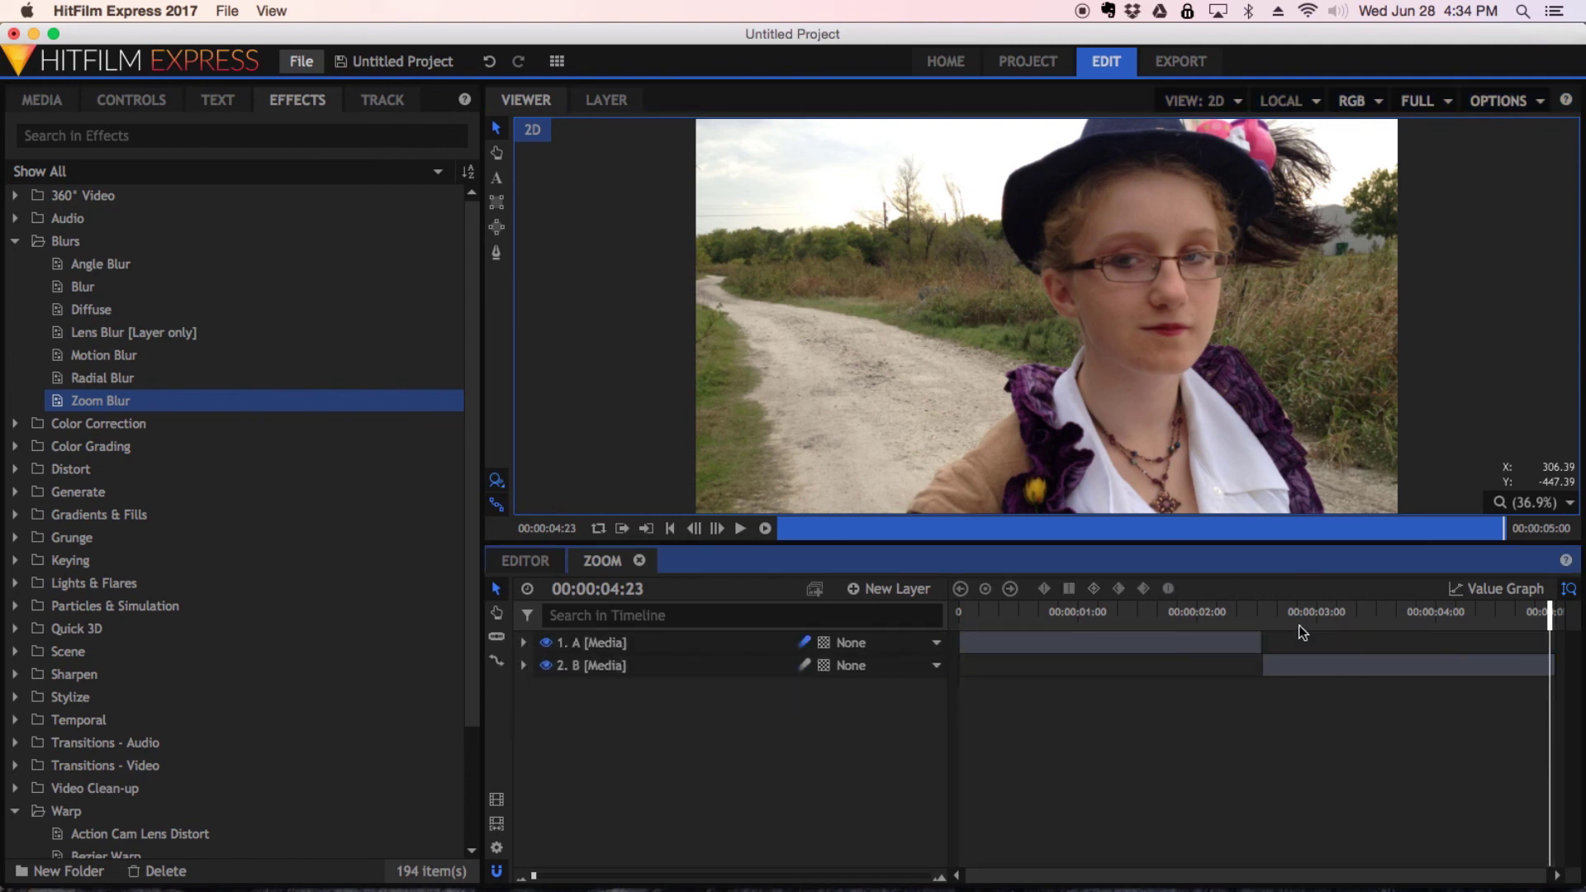